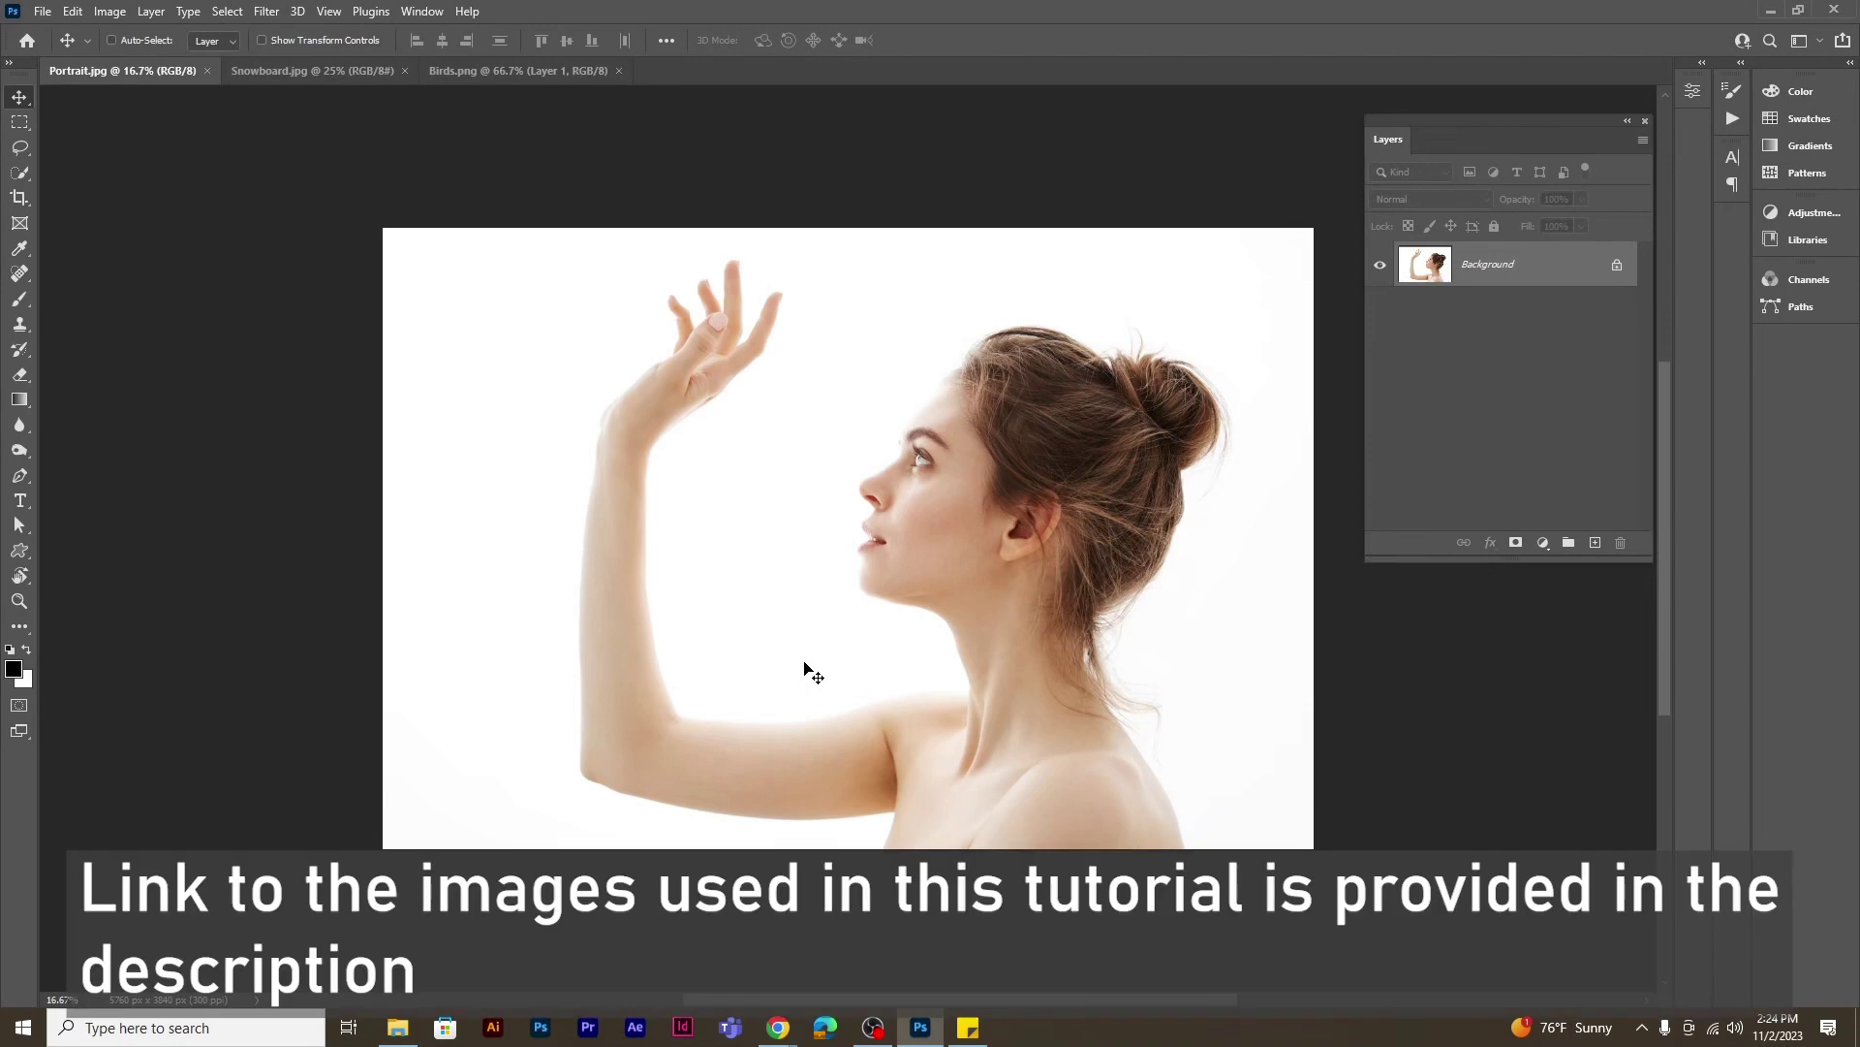
Select the woman with Select Subject and open the Select and Mask workspace
{"action": "left_click", "coordinate": [226, 13]}
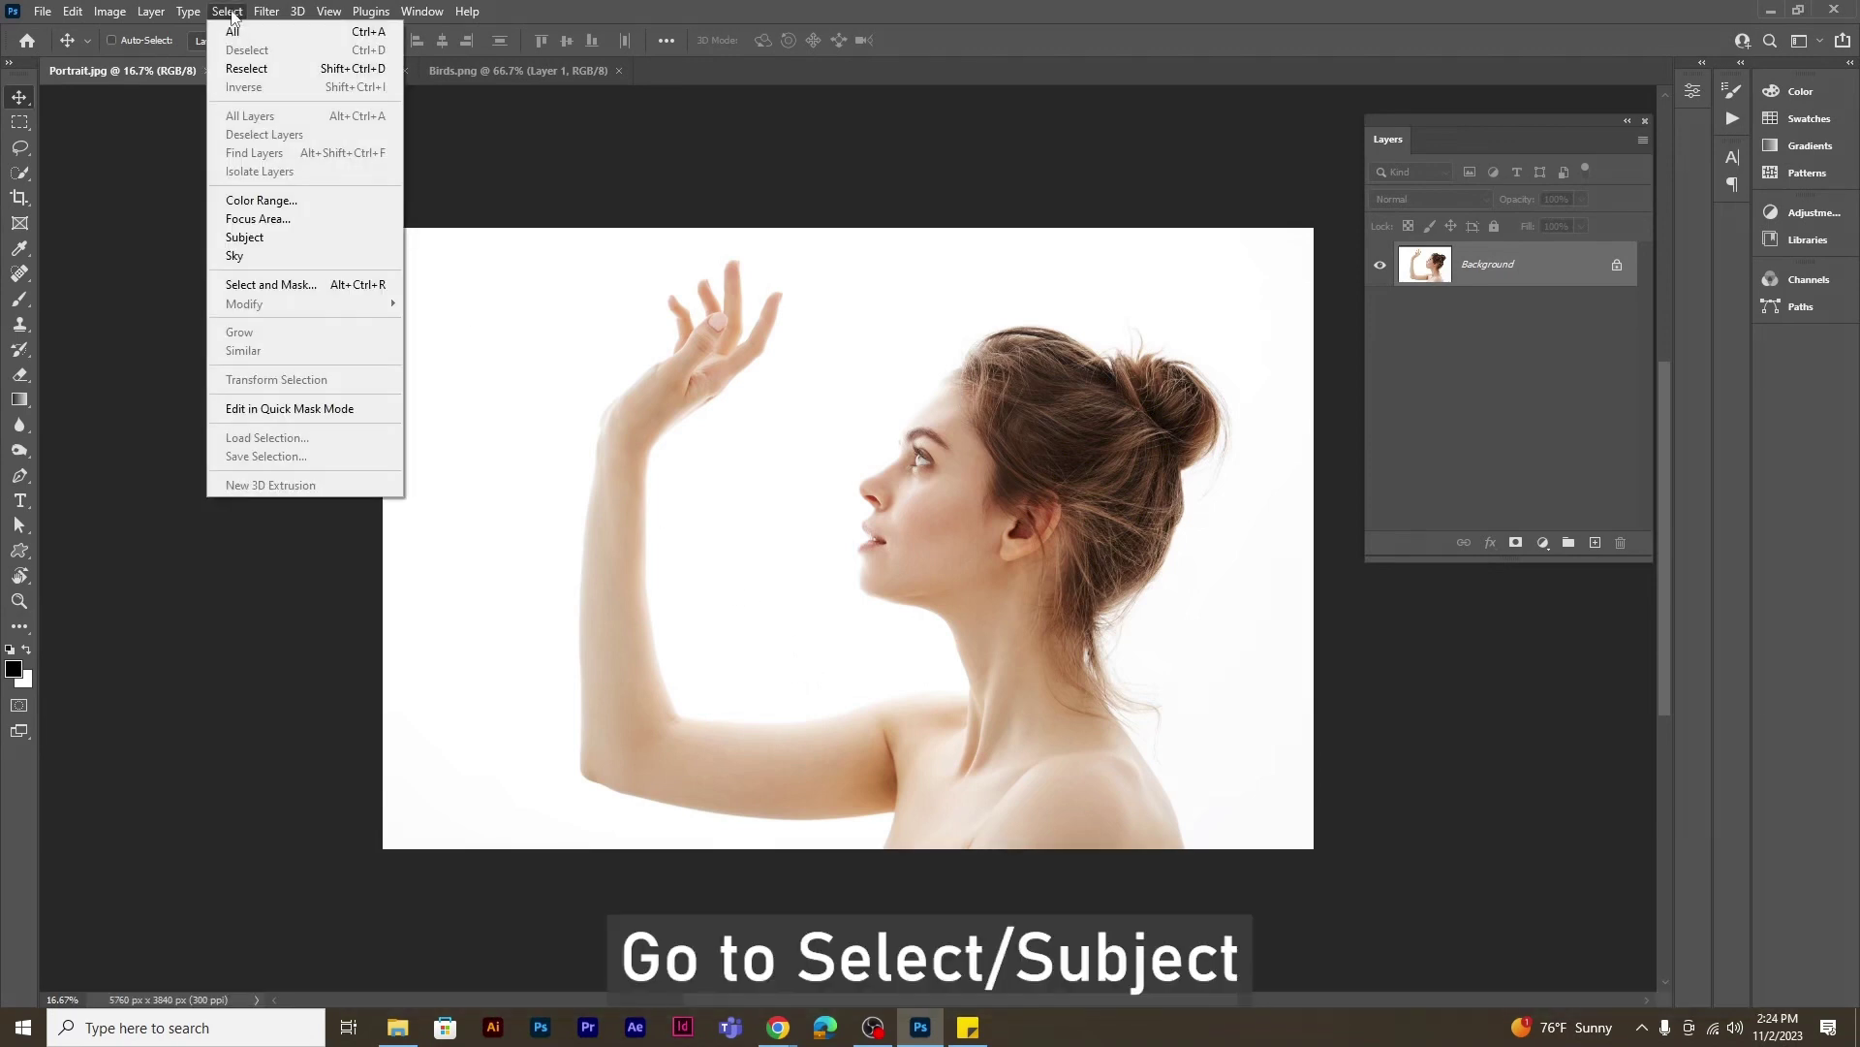
{"action": "left_click", "coordinate": [289, 236]}
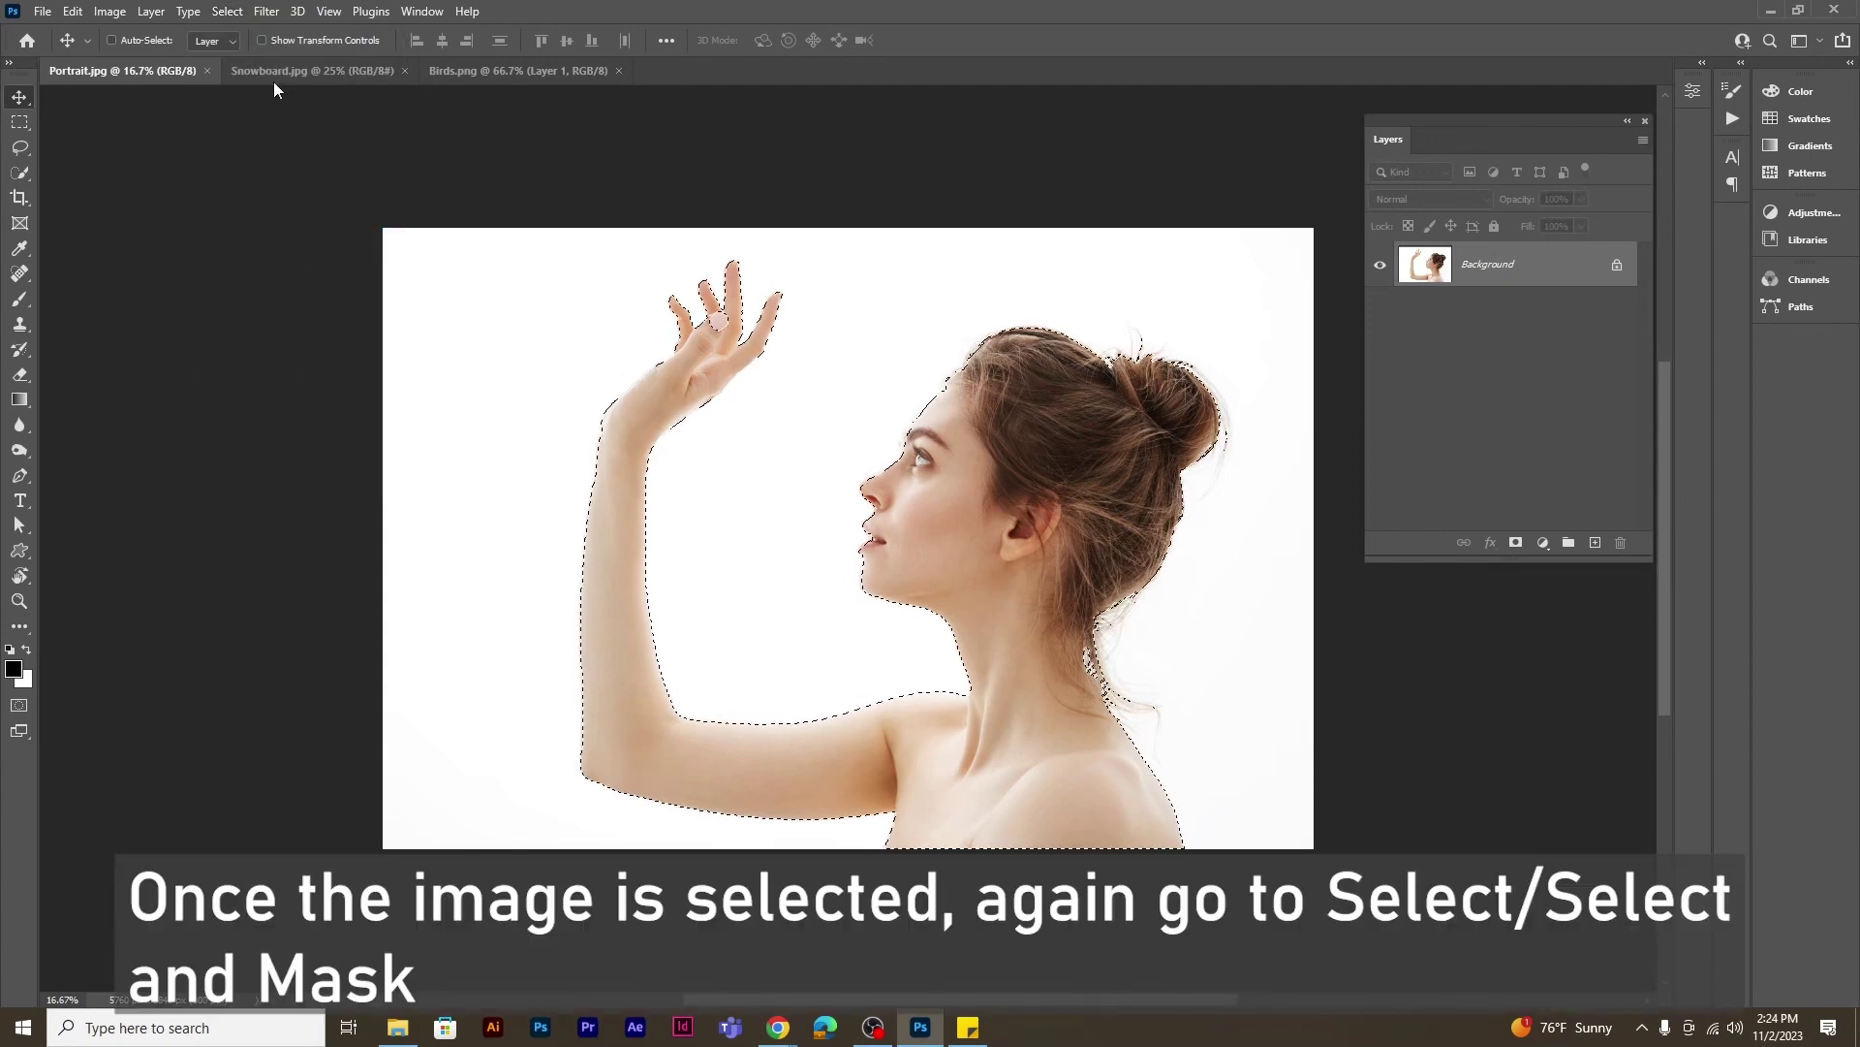
{"action": "left_click", "coordinate": [226, 15]}
{"action": "left_click", "coordinate": [288, 284]}
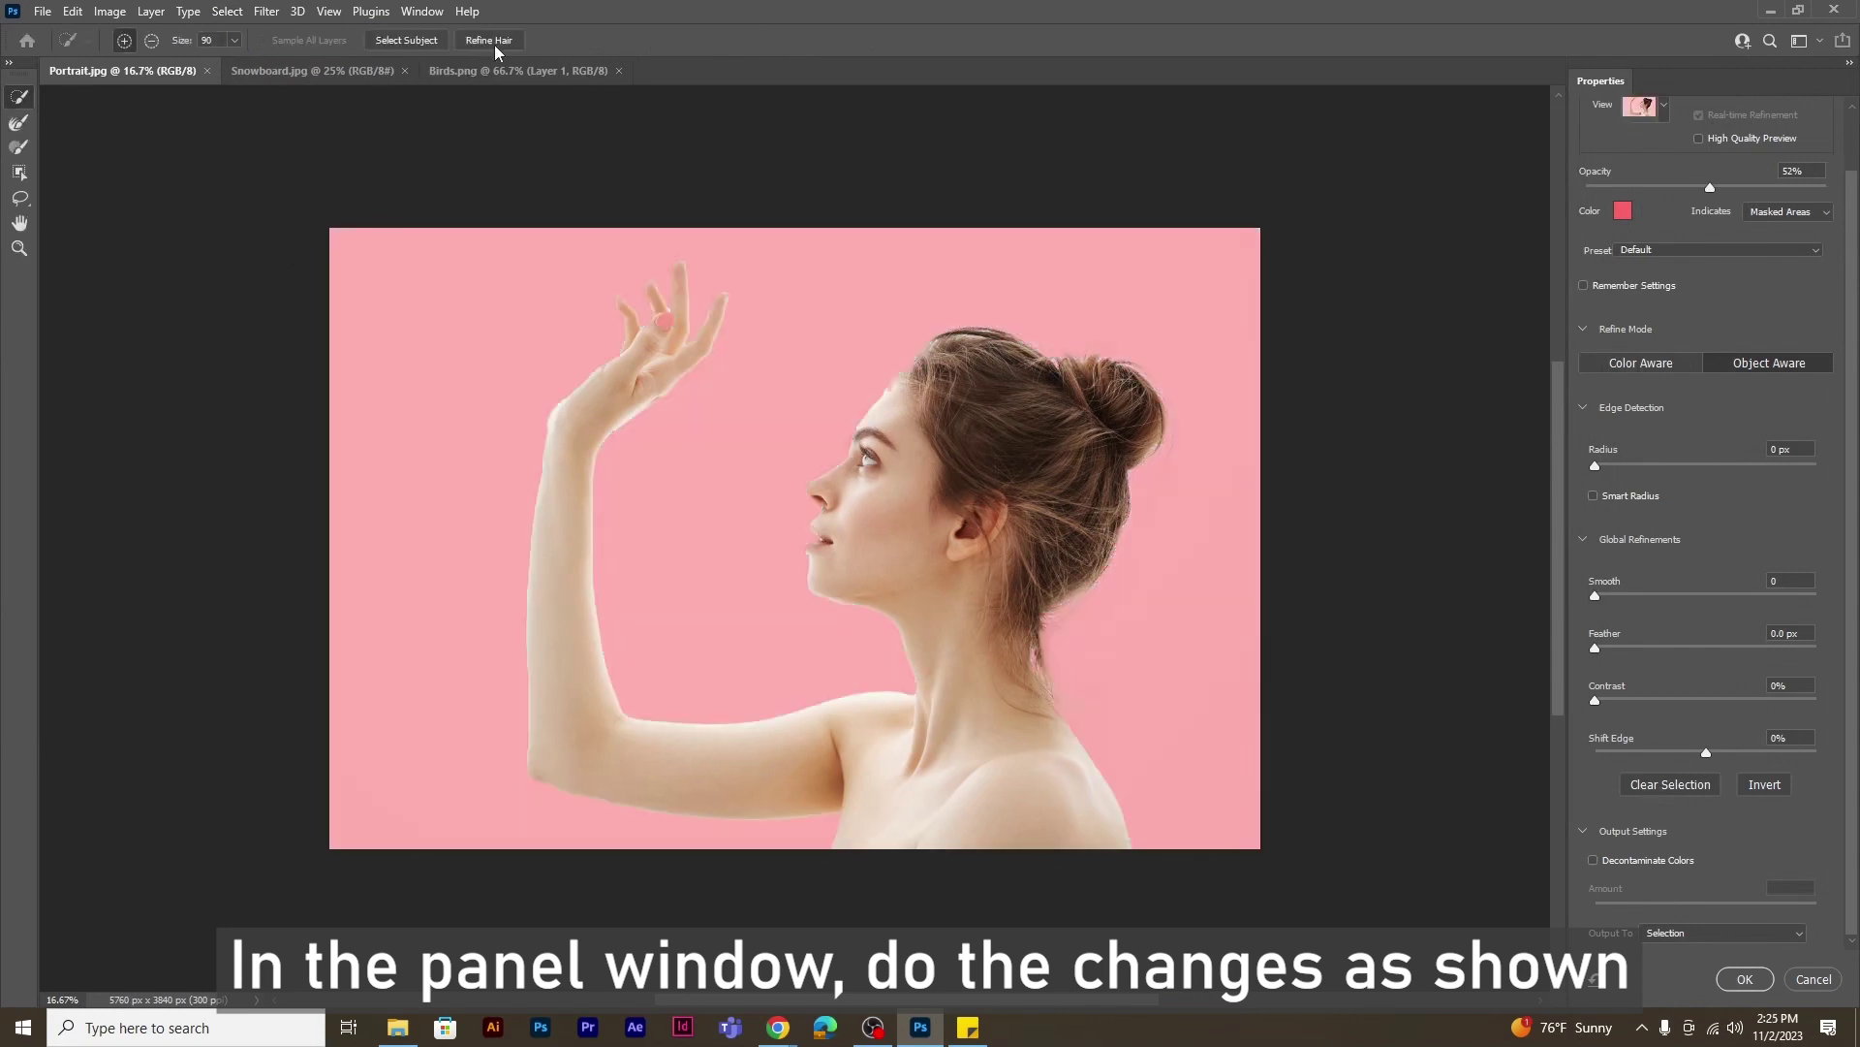
Apply Refine Hair and output the woman's cut-out to a new layer
{"action": "left_click", "coordinate": [497, 43]}
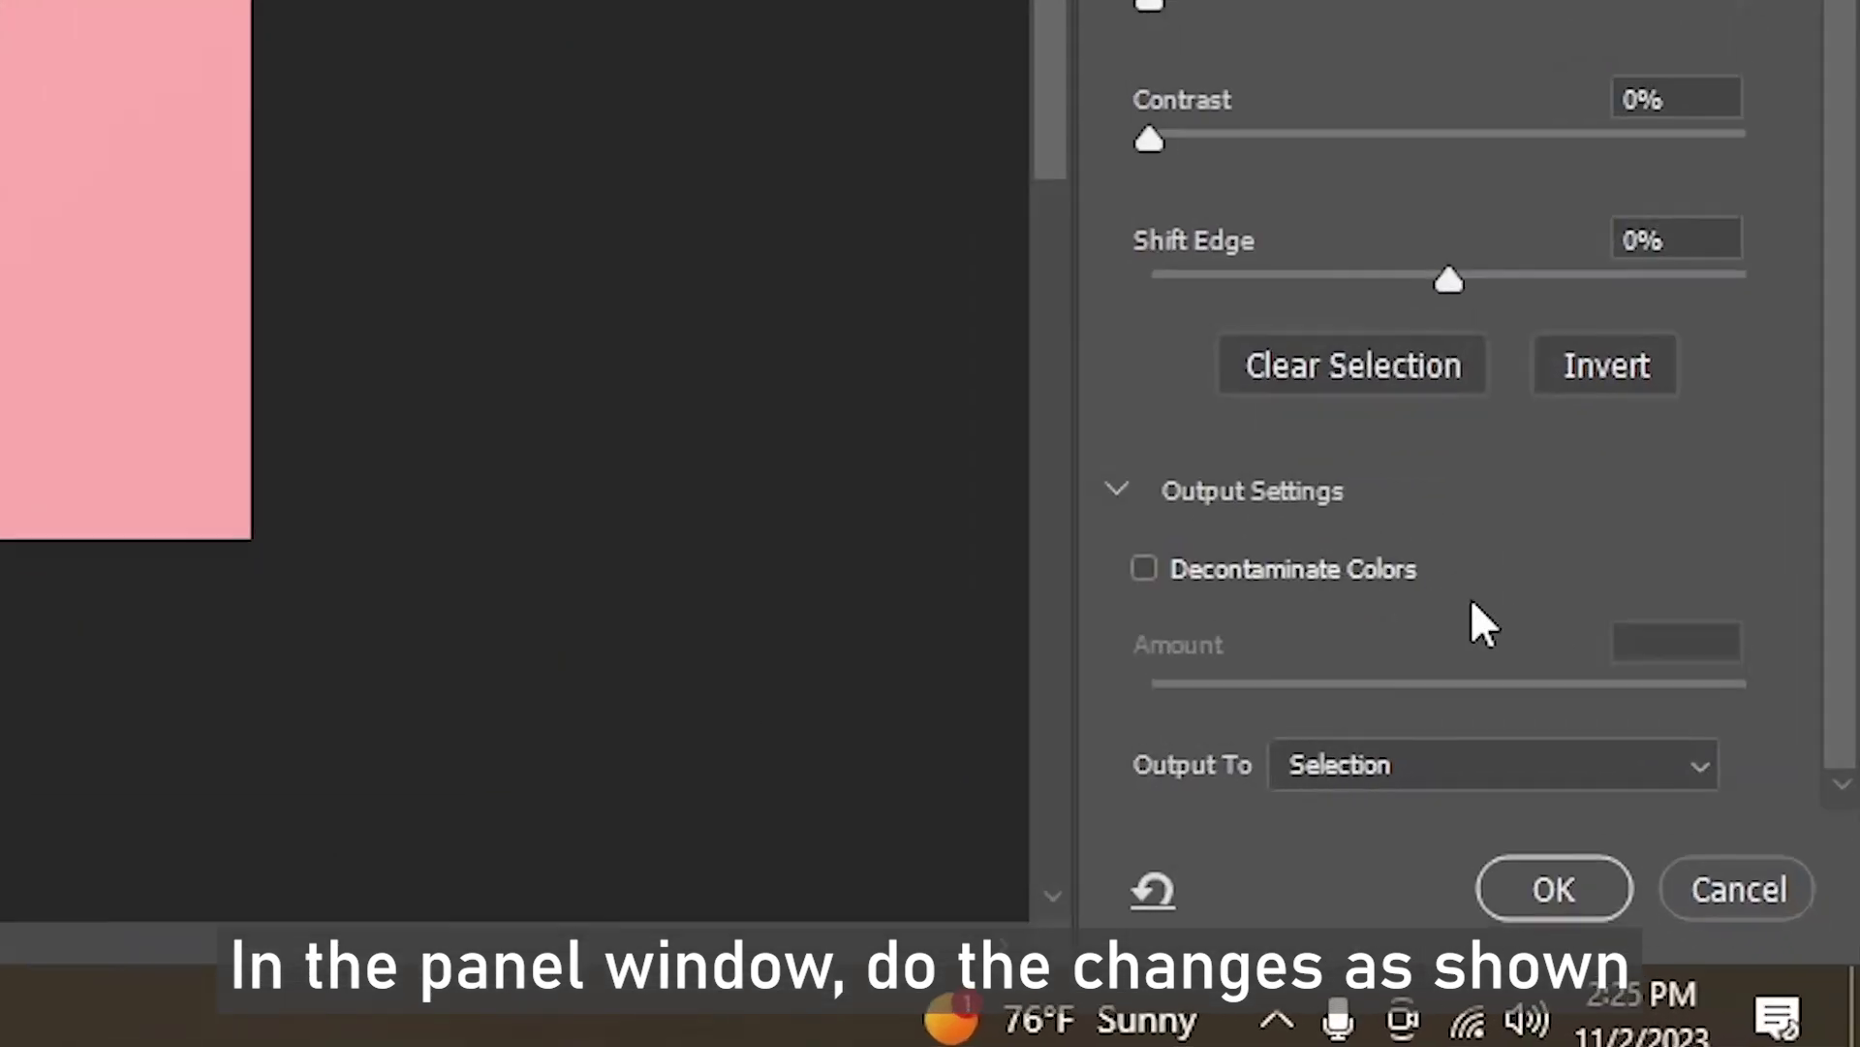
{"action": "left_click", "coordinate": [1730, 932]}
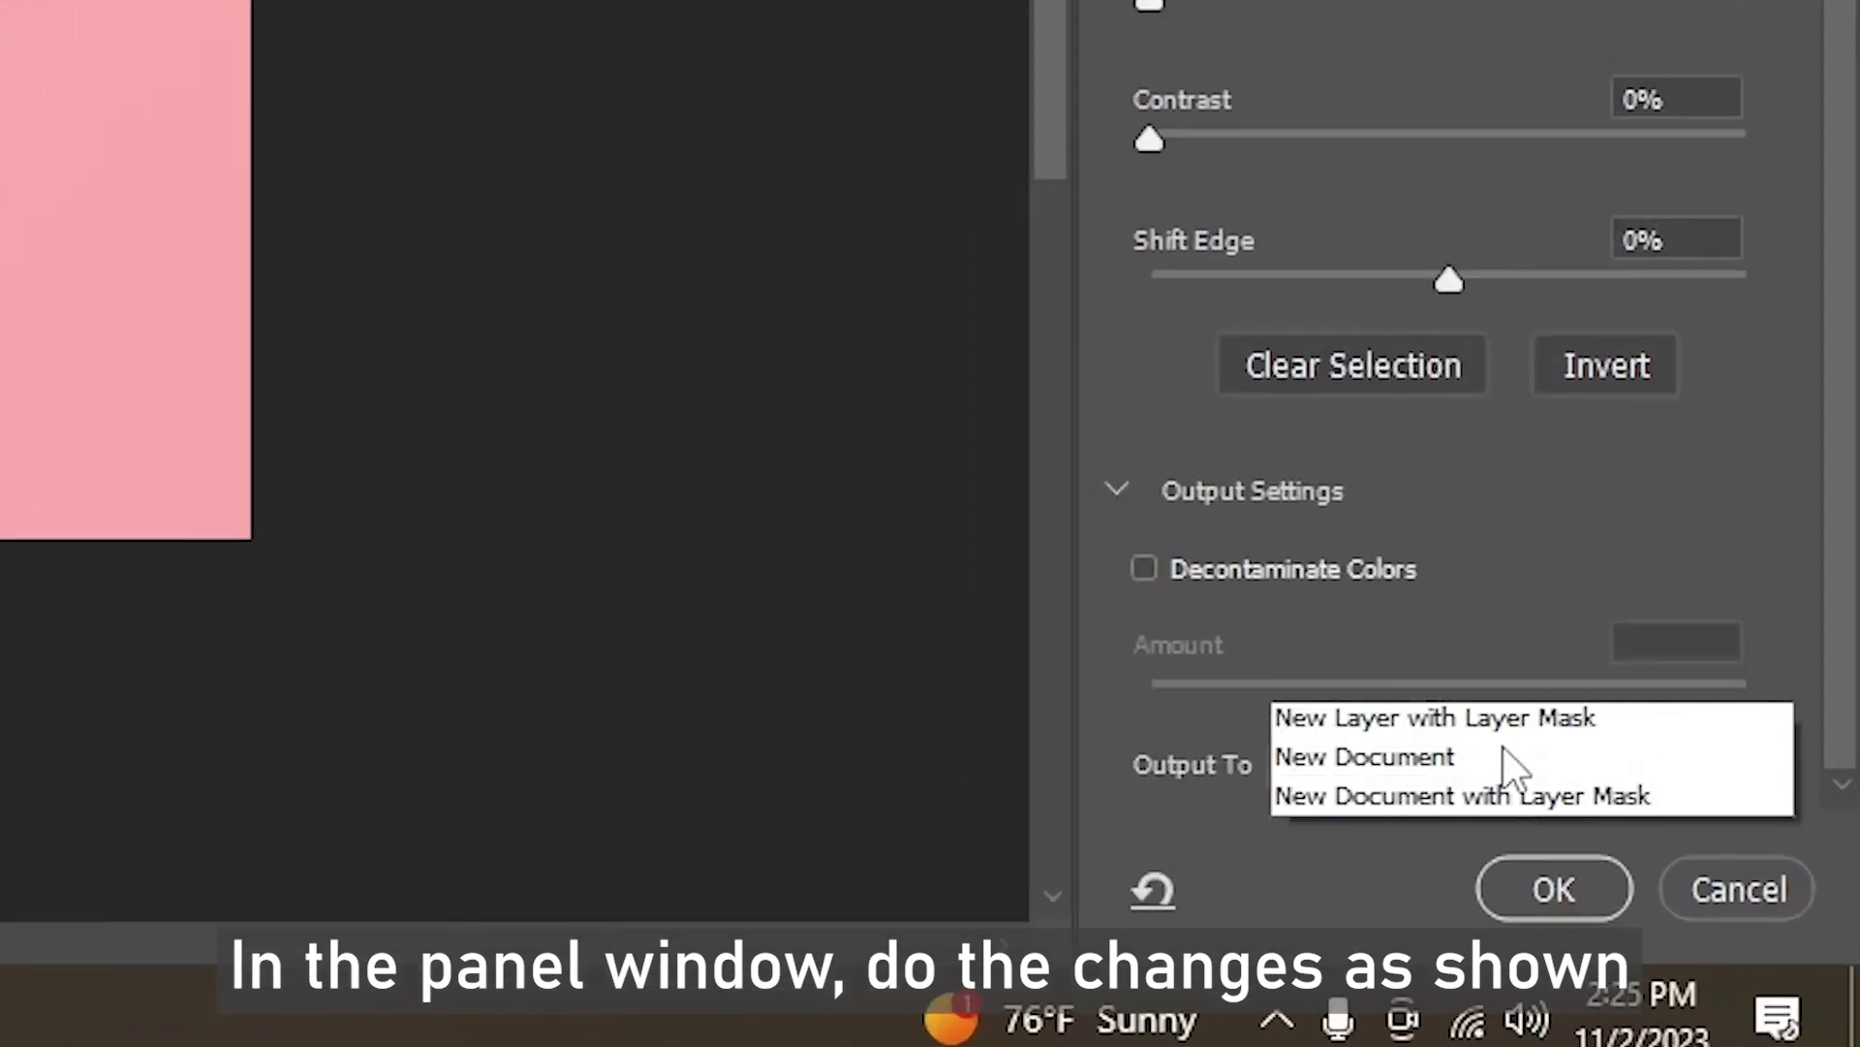
{"action": "left_click", "coordinate": [1454, 808]}
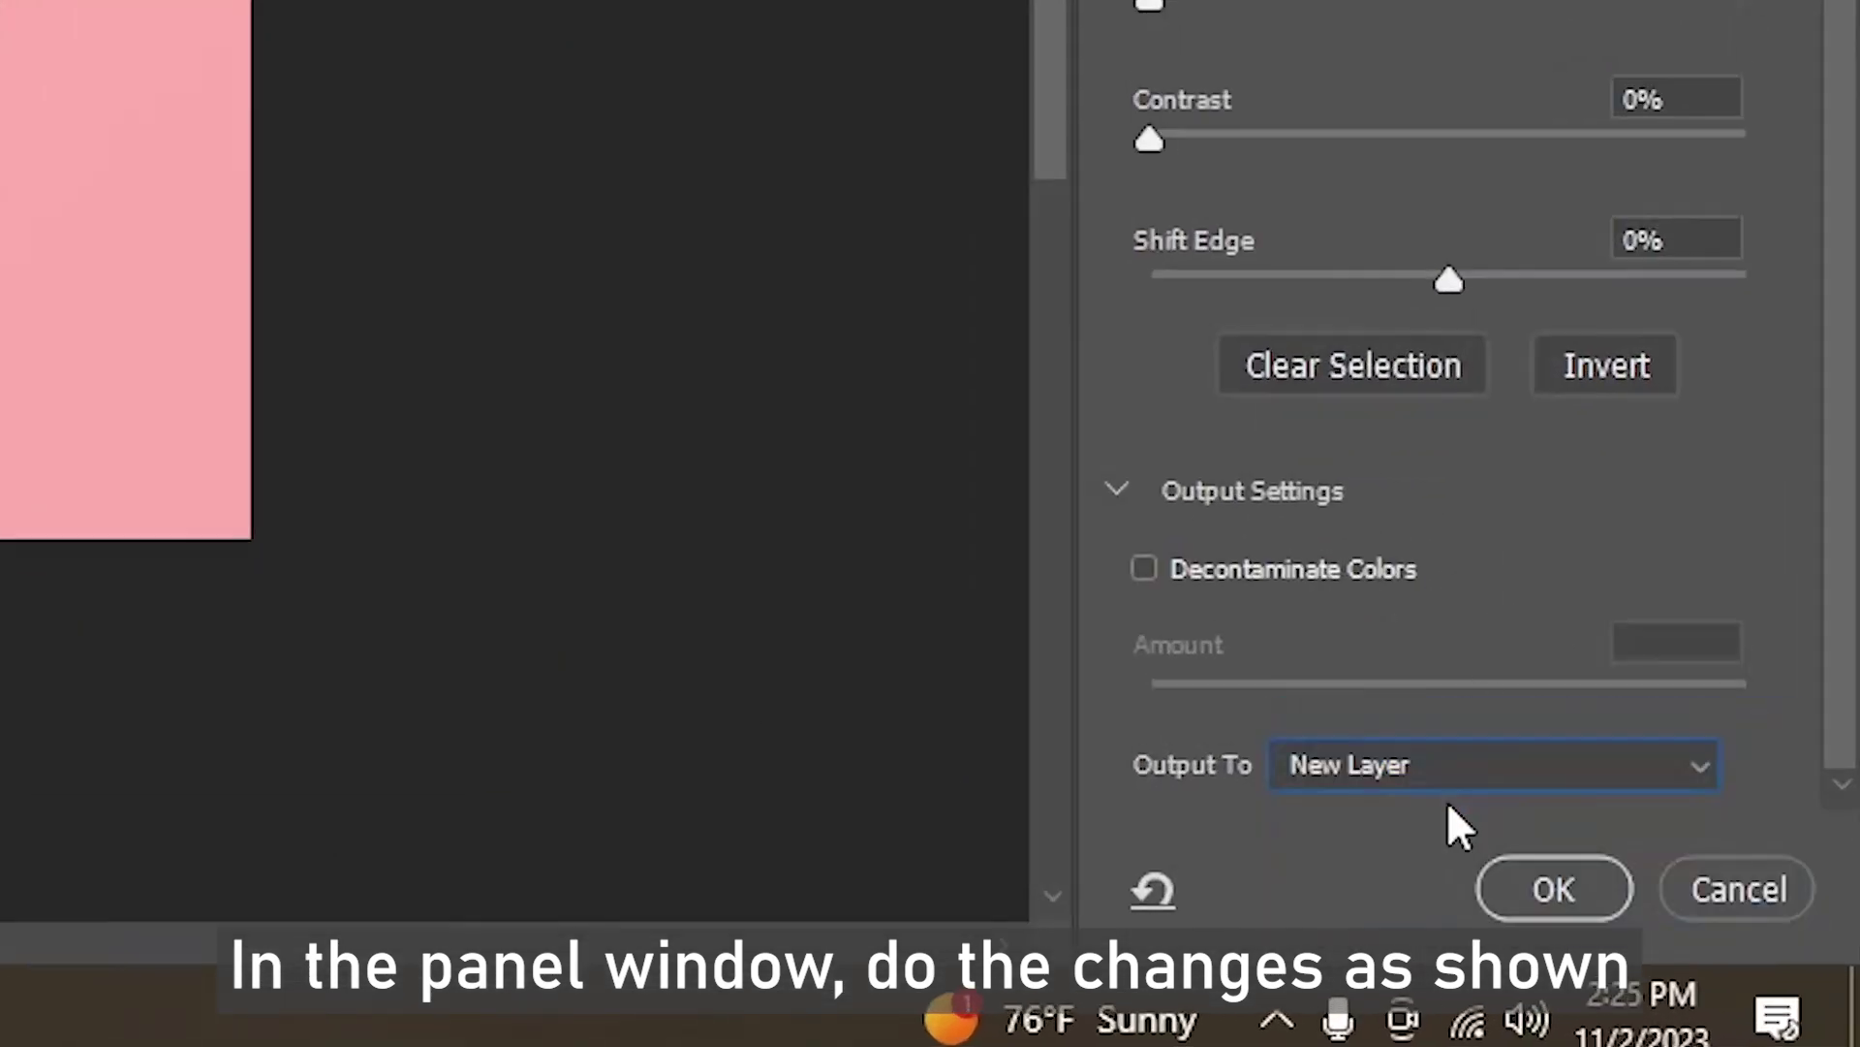
{"action": "left_click", "coordinate": [1706, 964]}
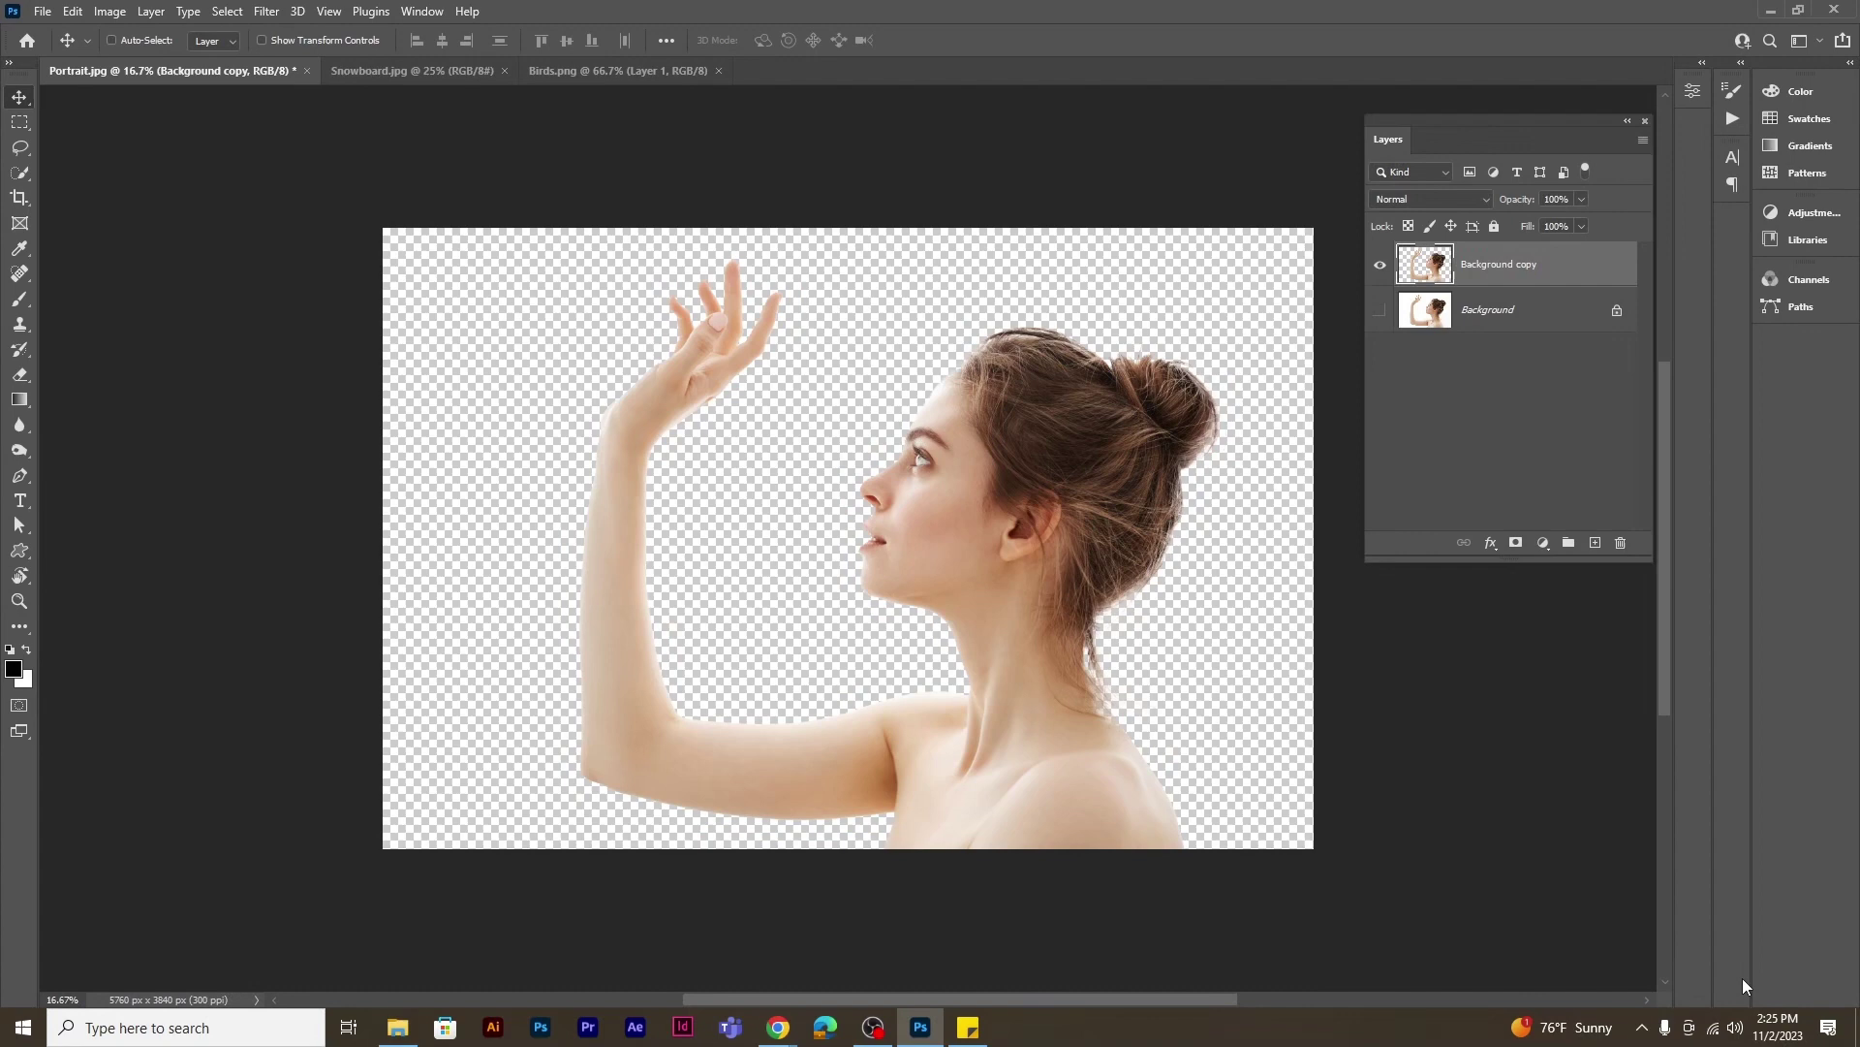
Add a light grey Solid Color fill layer (194, 194, 194)
{"action": "left_click", "coordinate": [1543, 541]}
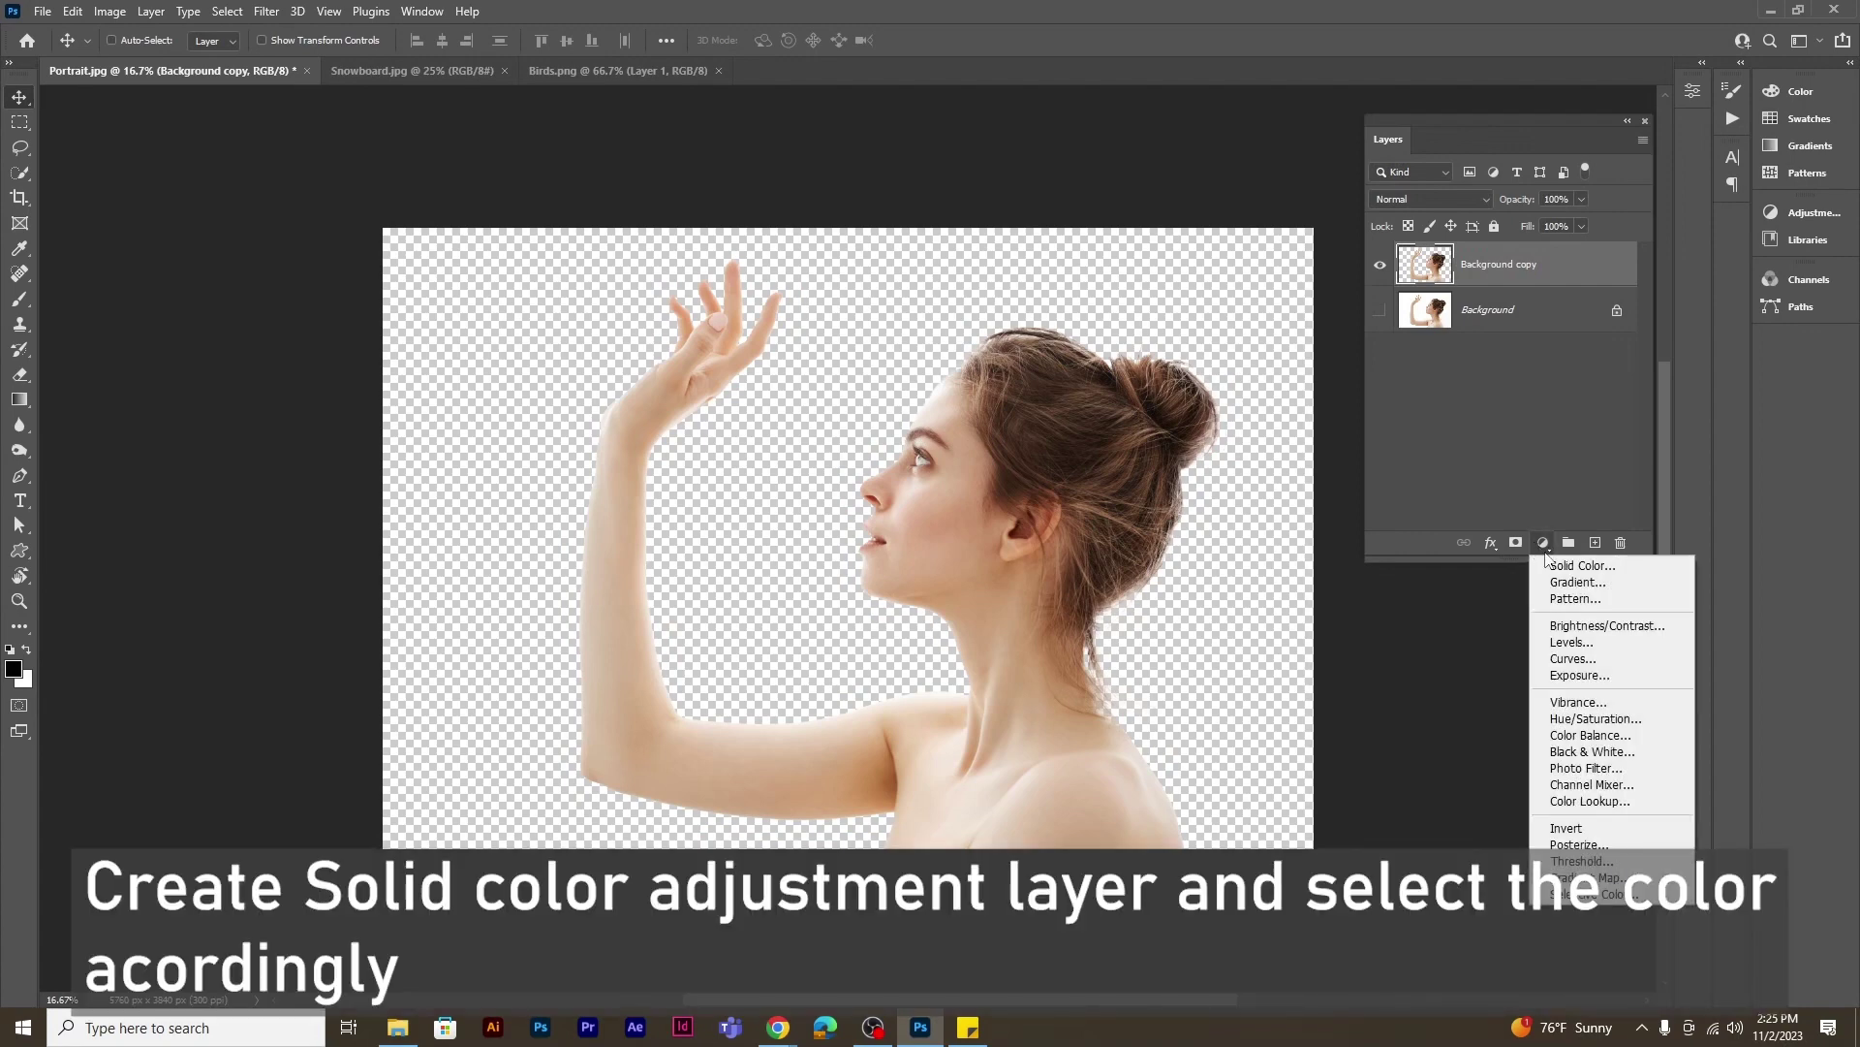
{"action": "left_click", "coordinate": [1554, 566]}
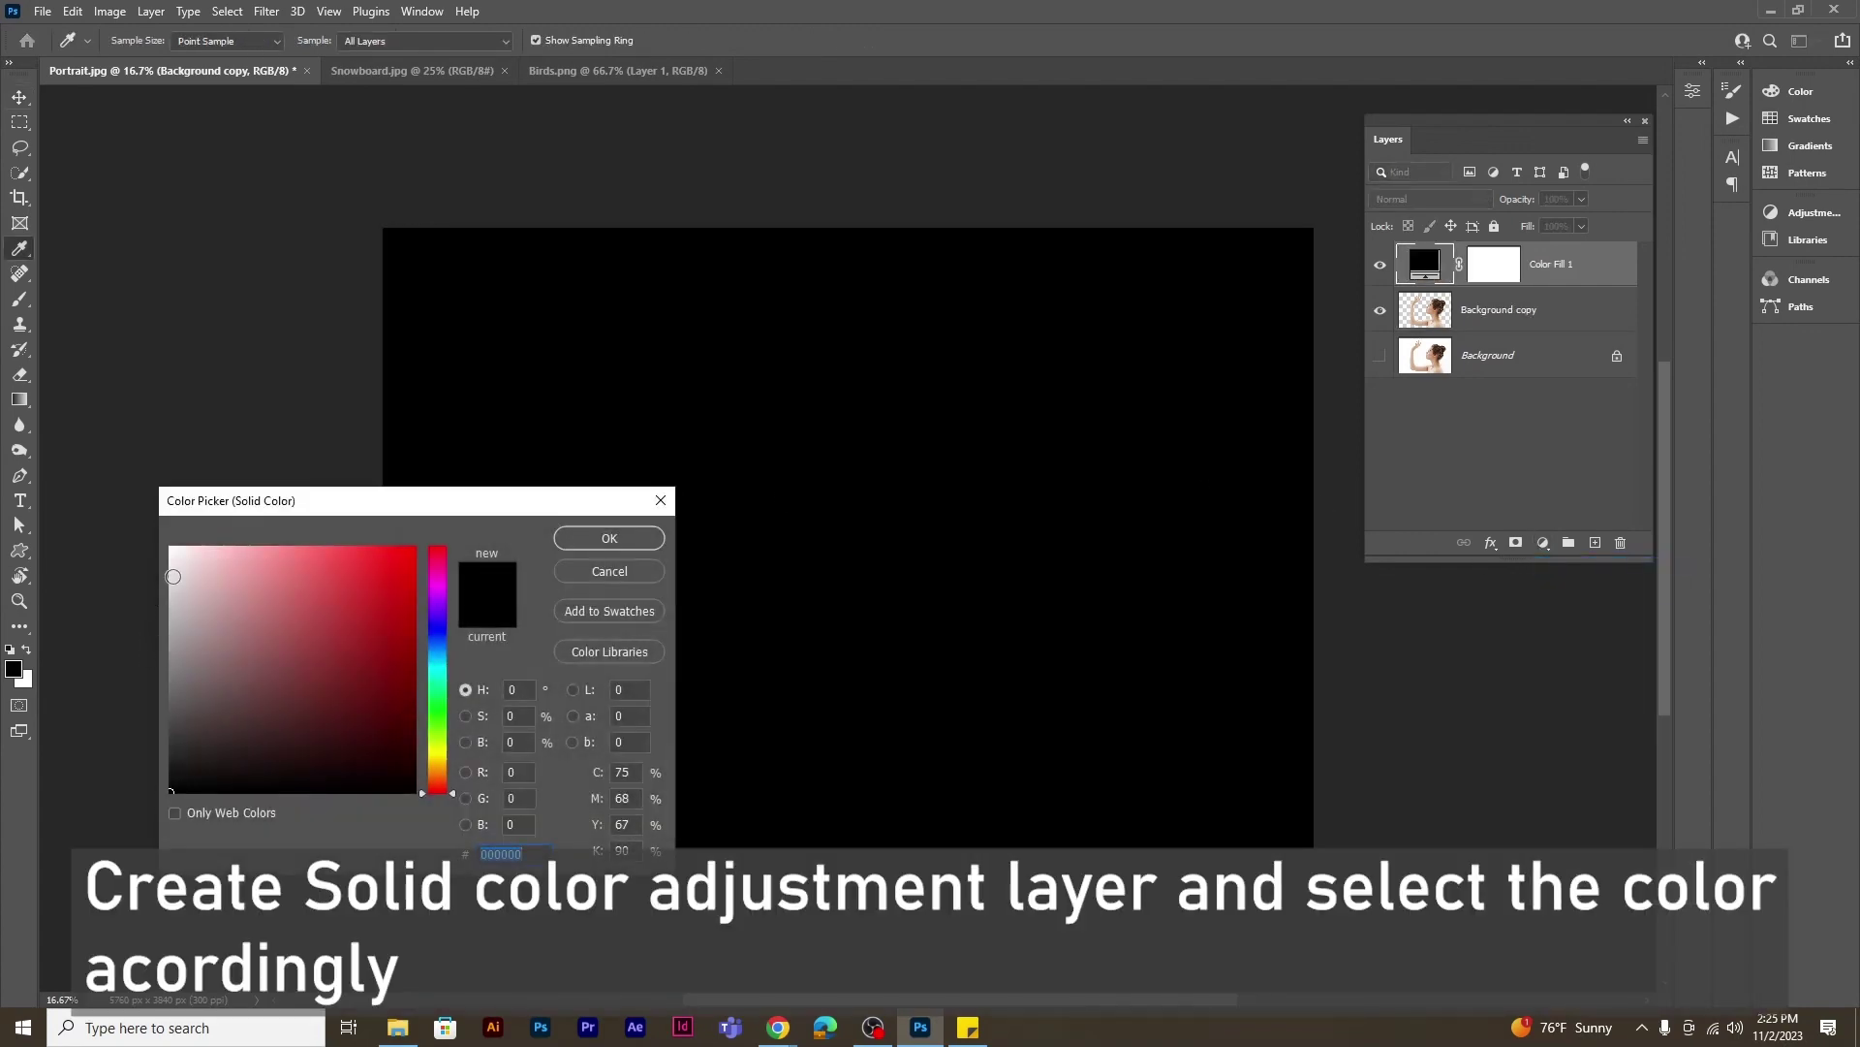
{"action": "left_click_drag", "start_coordinate": [172, 572], "coordinate": [171, 604]}
{"action": "left_click", "coordinate": [607, 541]}
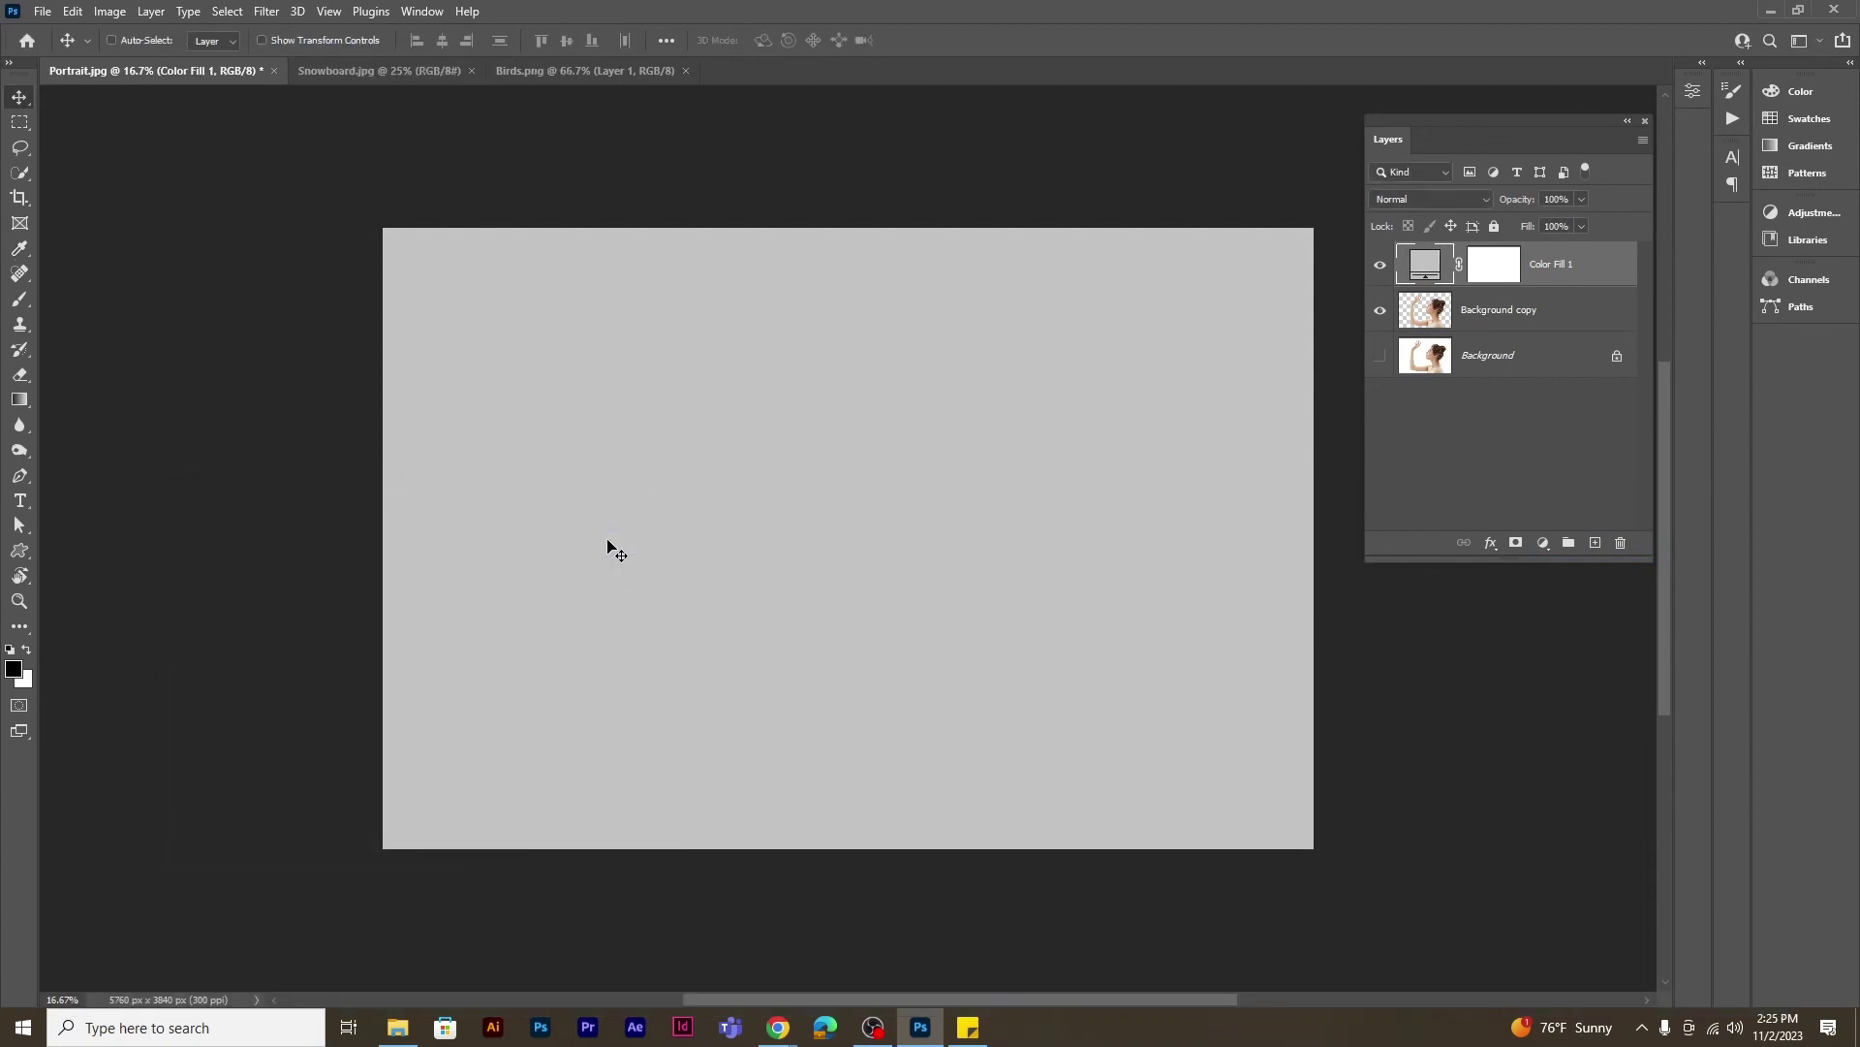
Place the grey fill below Background copy and shift the woman slightly left
{"action": "left_click_drag", "start_coordinate": [1539, 269], "coordinate": [1541, 332]}
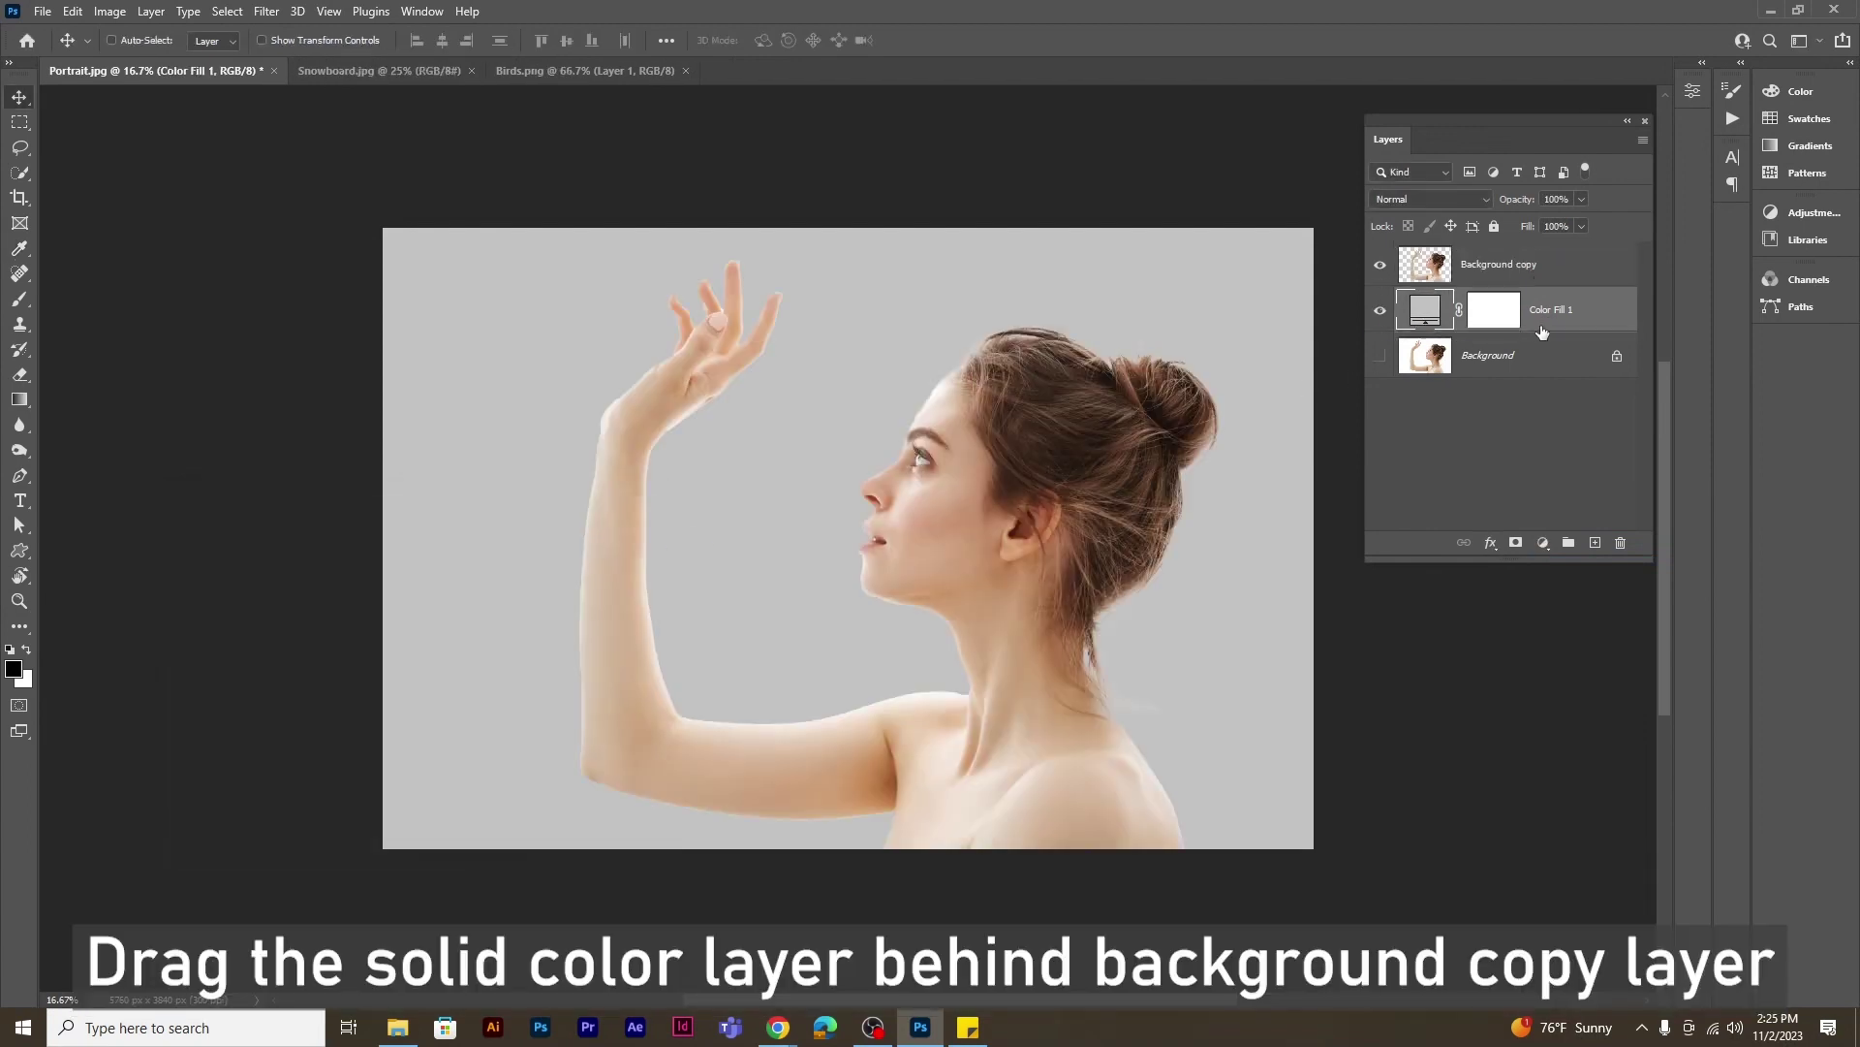
{"action": "left_click", "coordinate": [1505, 266]}
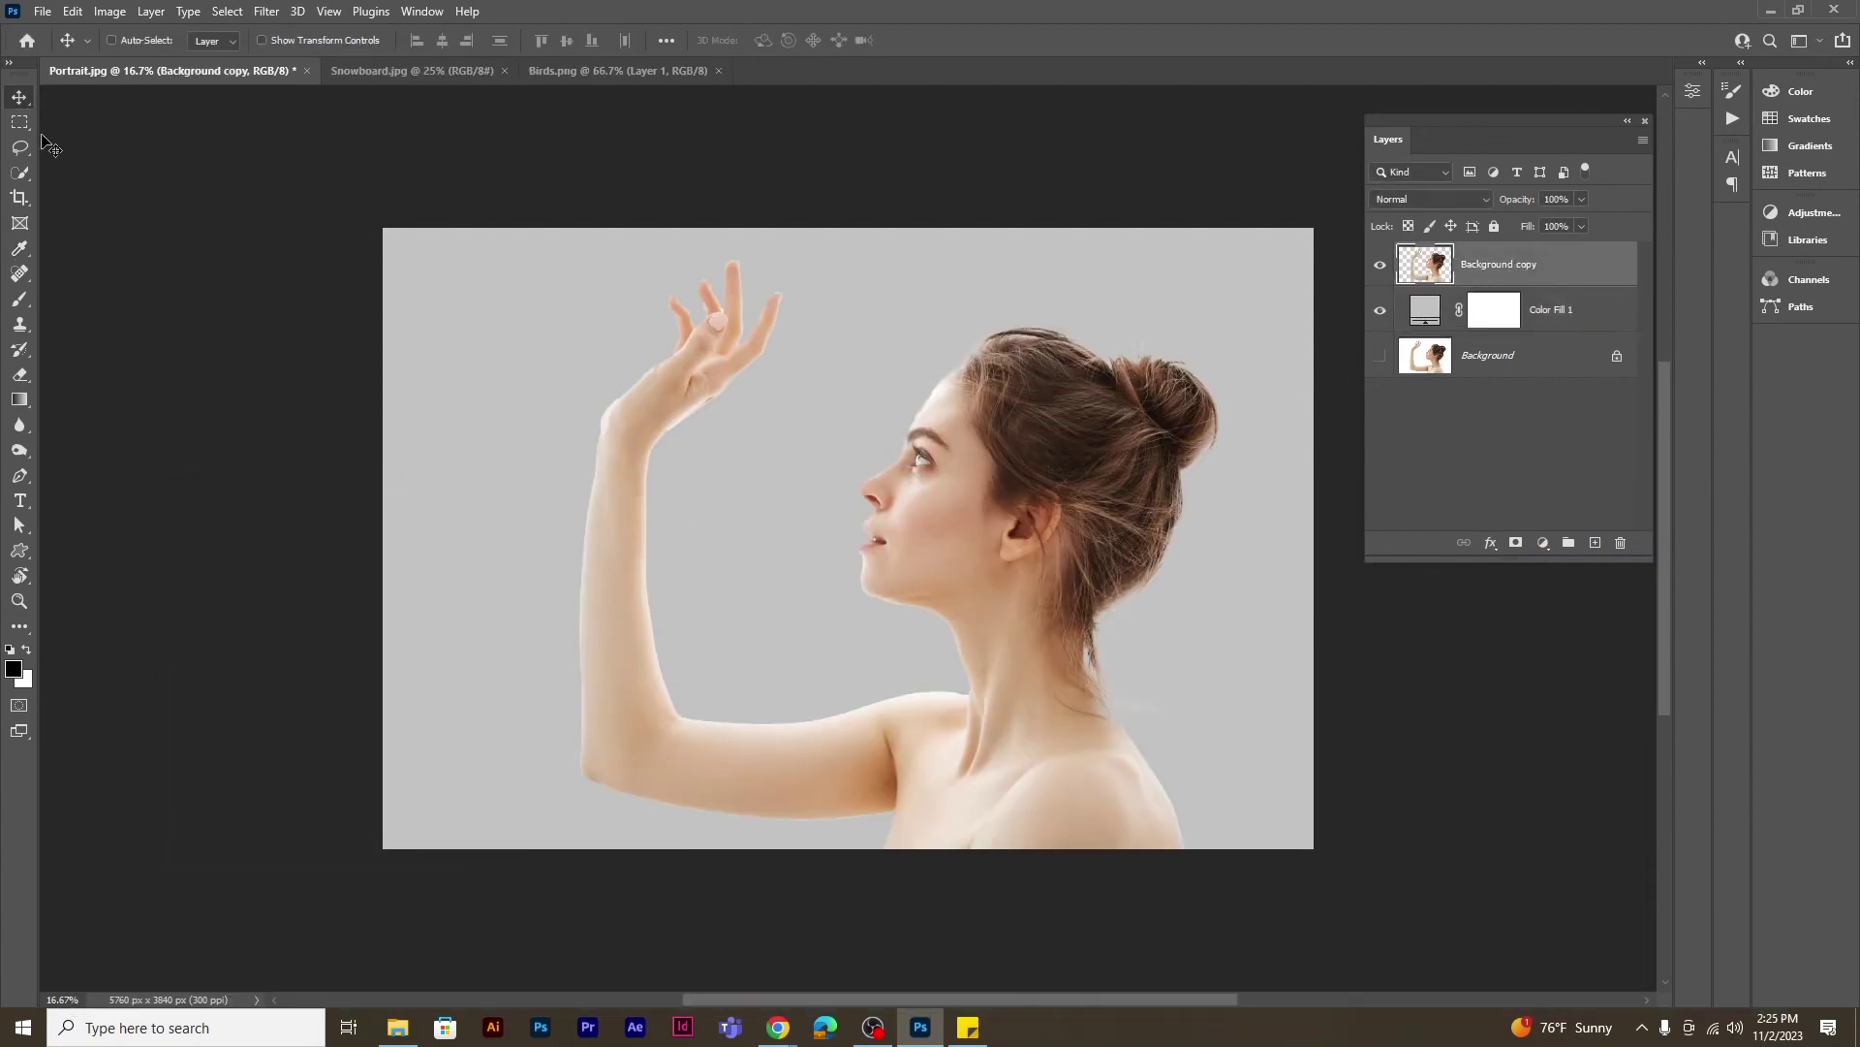
{"action": "left_click_drag", "start_coordinate": [1052, 569], "coordinate": [911, 569]}
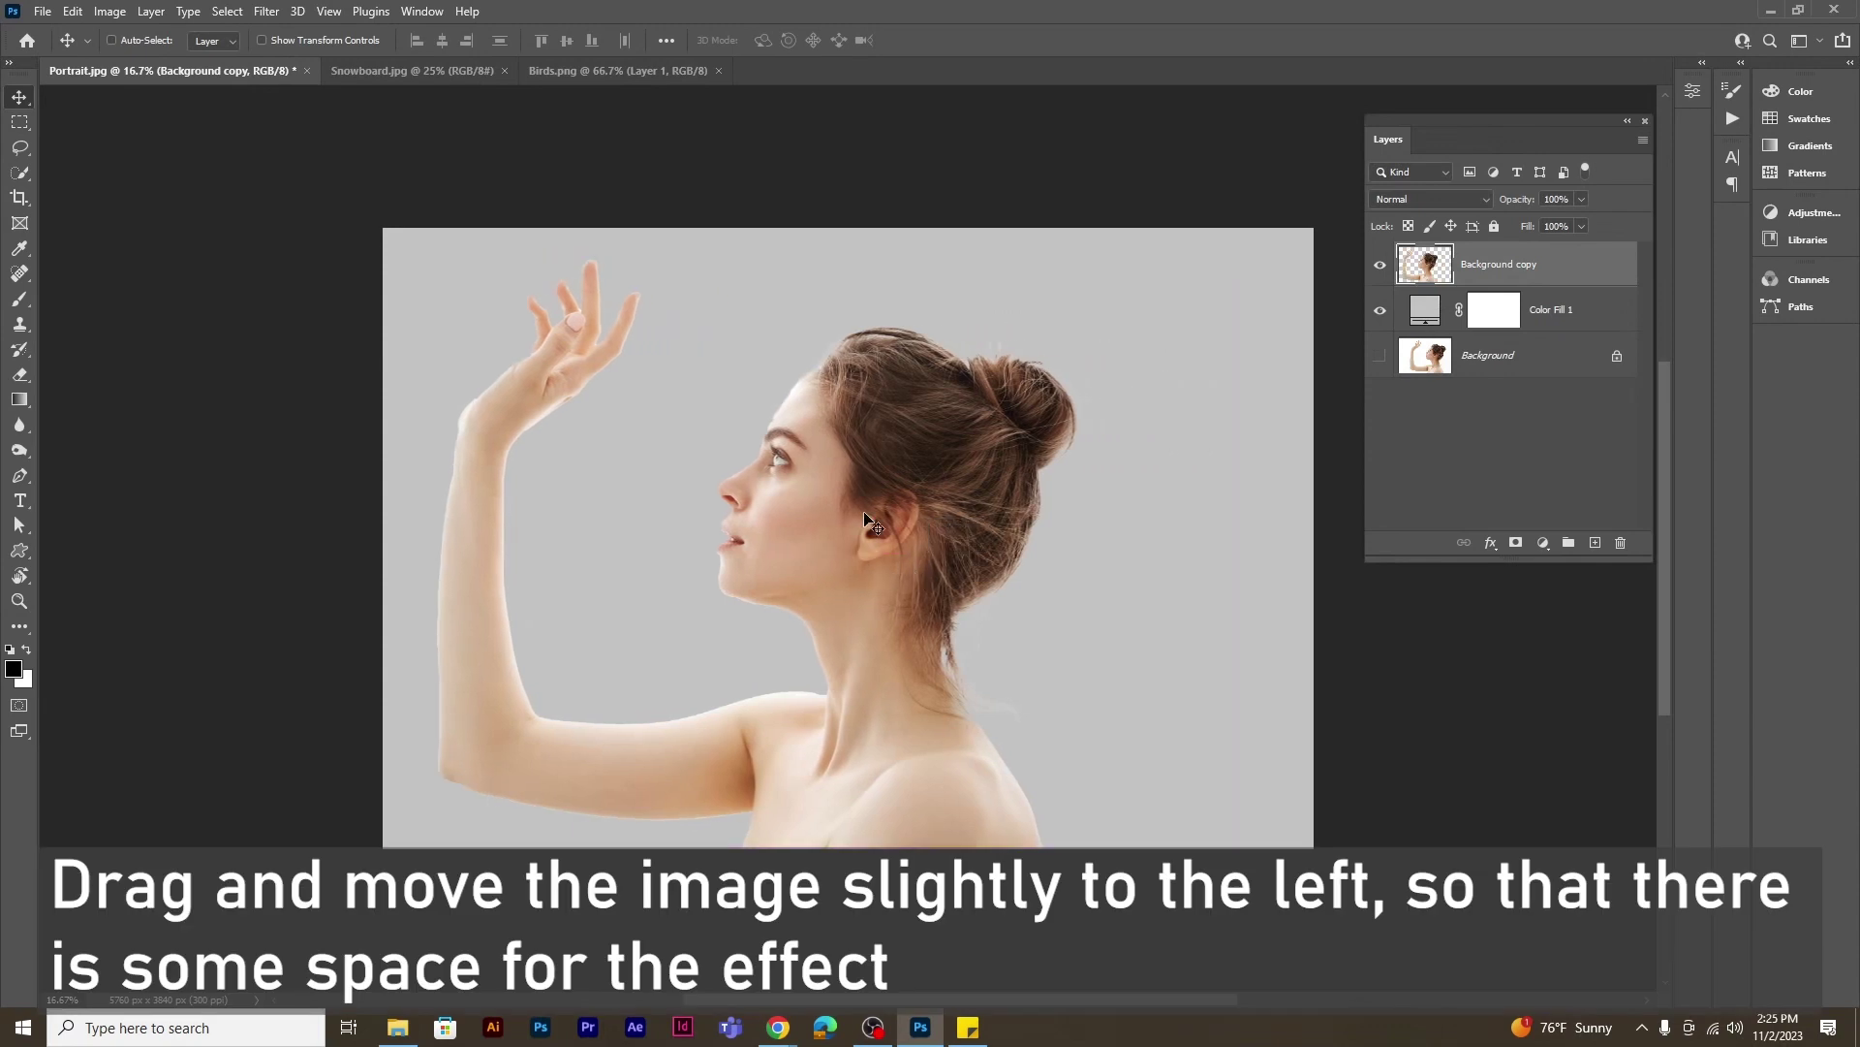
Copy the entire Snowboard.jpg image and paste it into Portrait.jpg as a new layer
{"action": "left_click", "coordinate": [368, 75]}
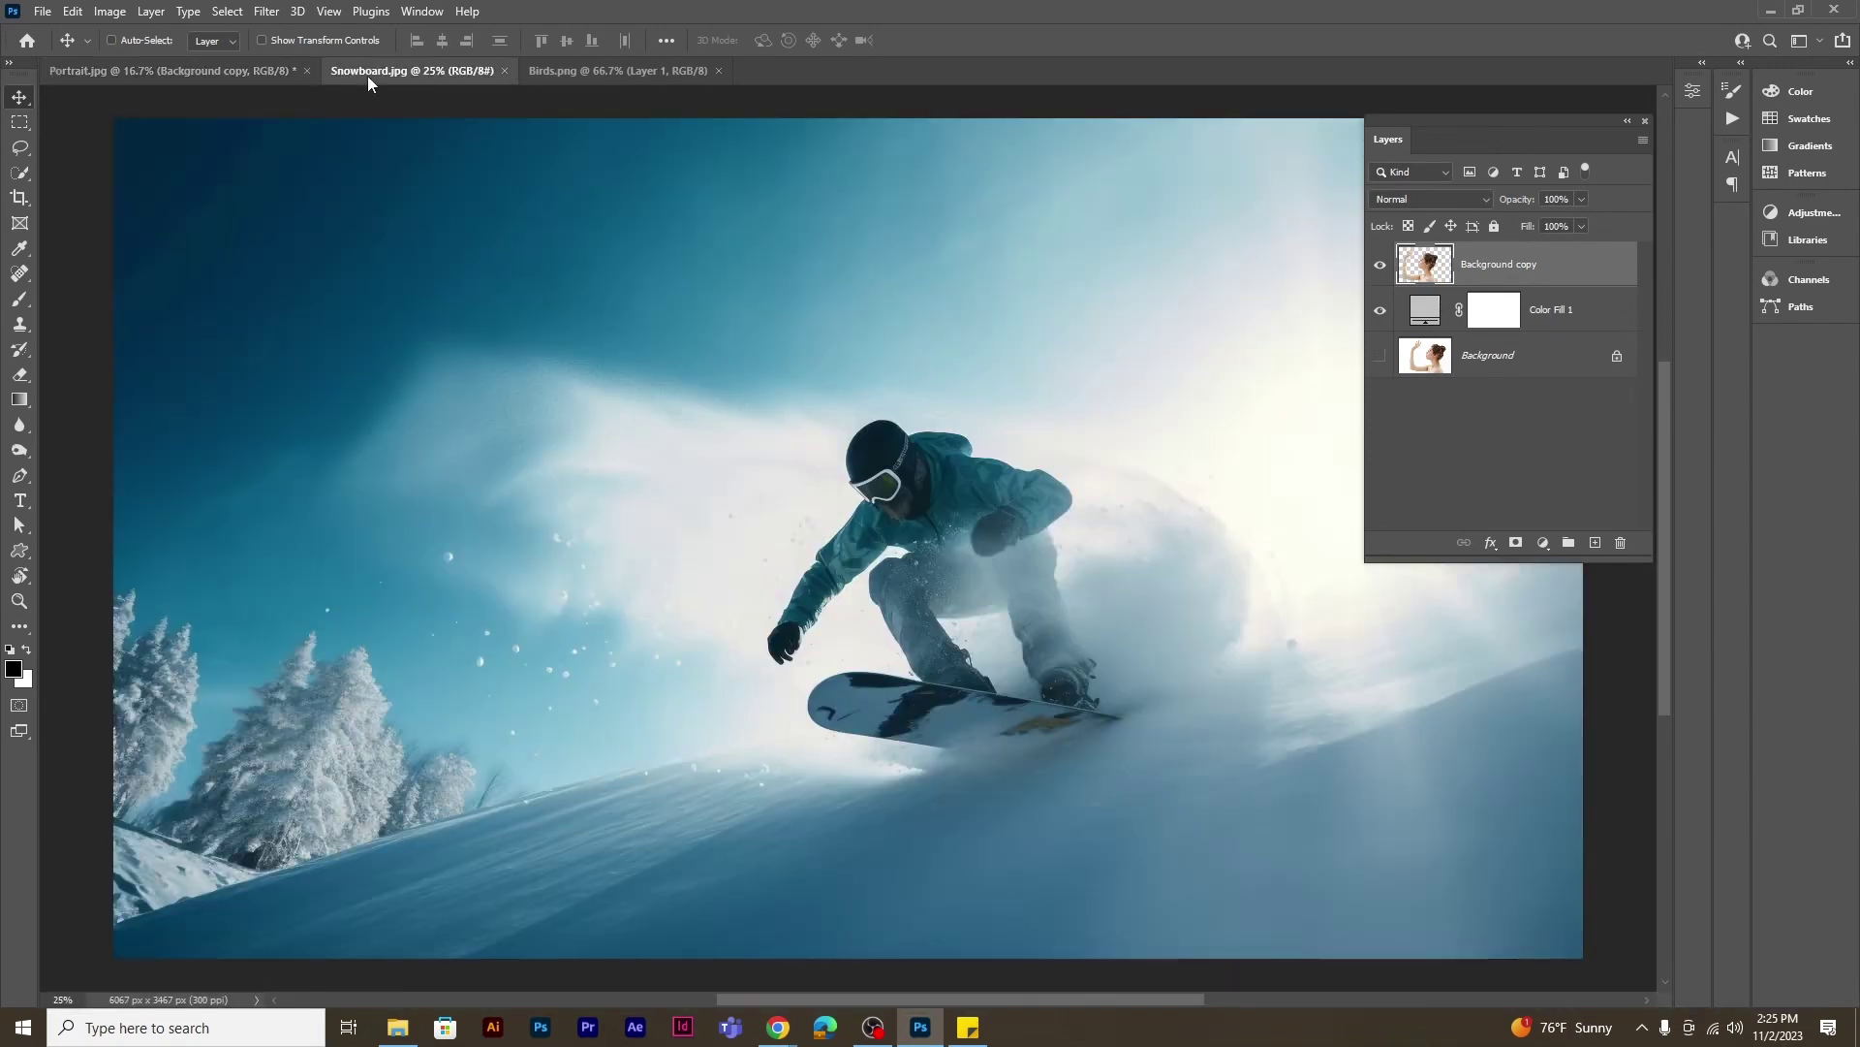
{"action": "left_click", "coordinate": [226, 9]}
{"action": "left_click", "coordinate": [240, 31]}
{"action": "left_click", "coordinate": [72, 11]}
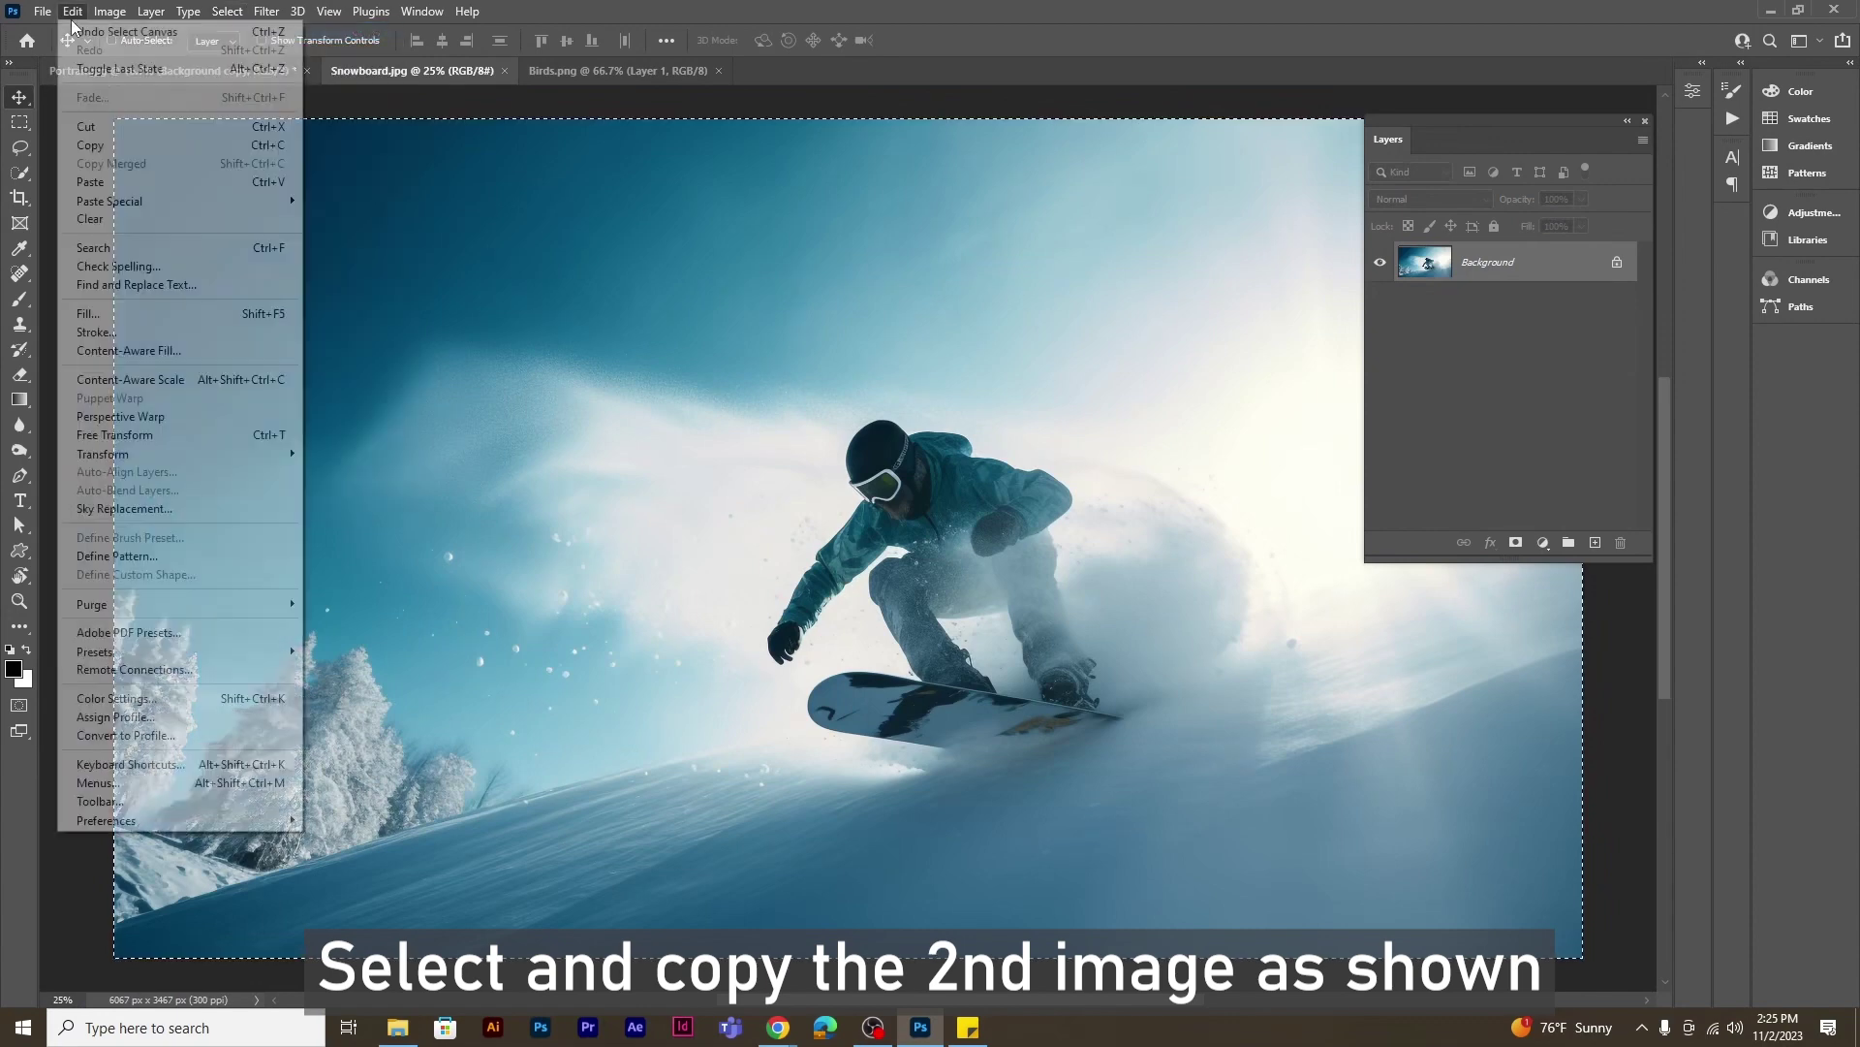
{"action": "left_click", "coordinate": [108, 127]}
{"action": "left_click", "coordinate": [120, 71]}
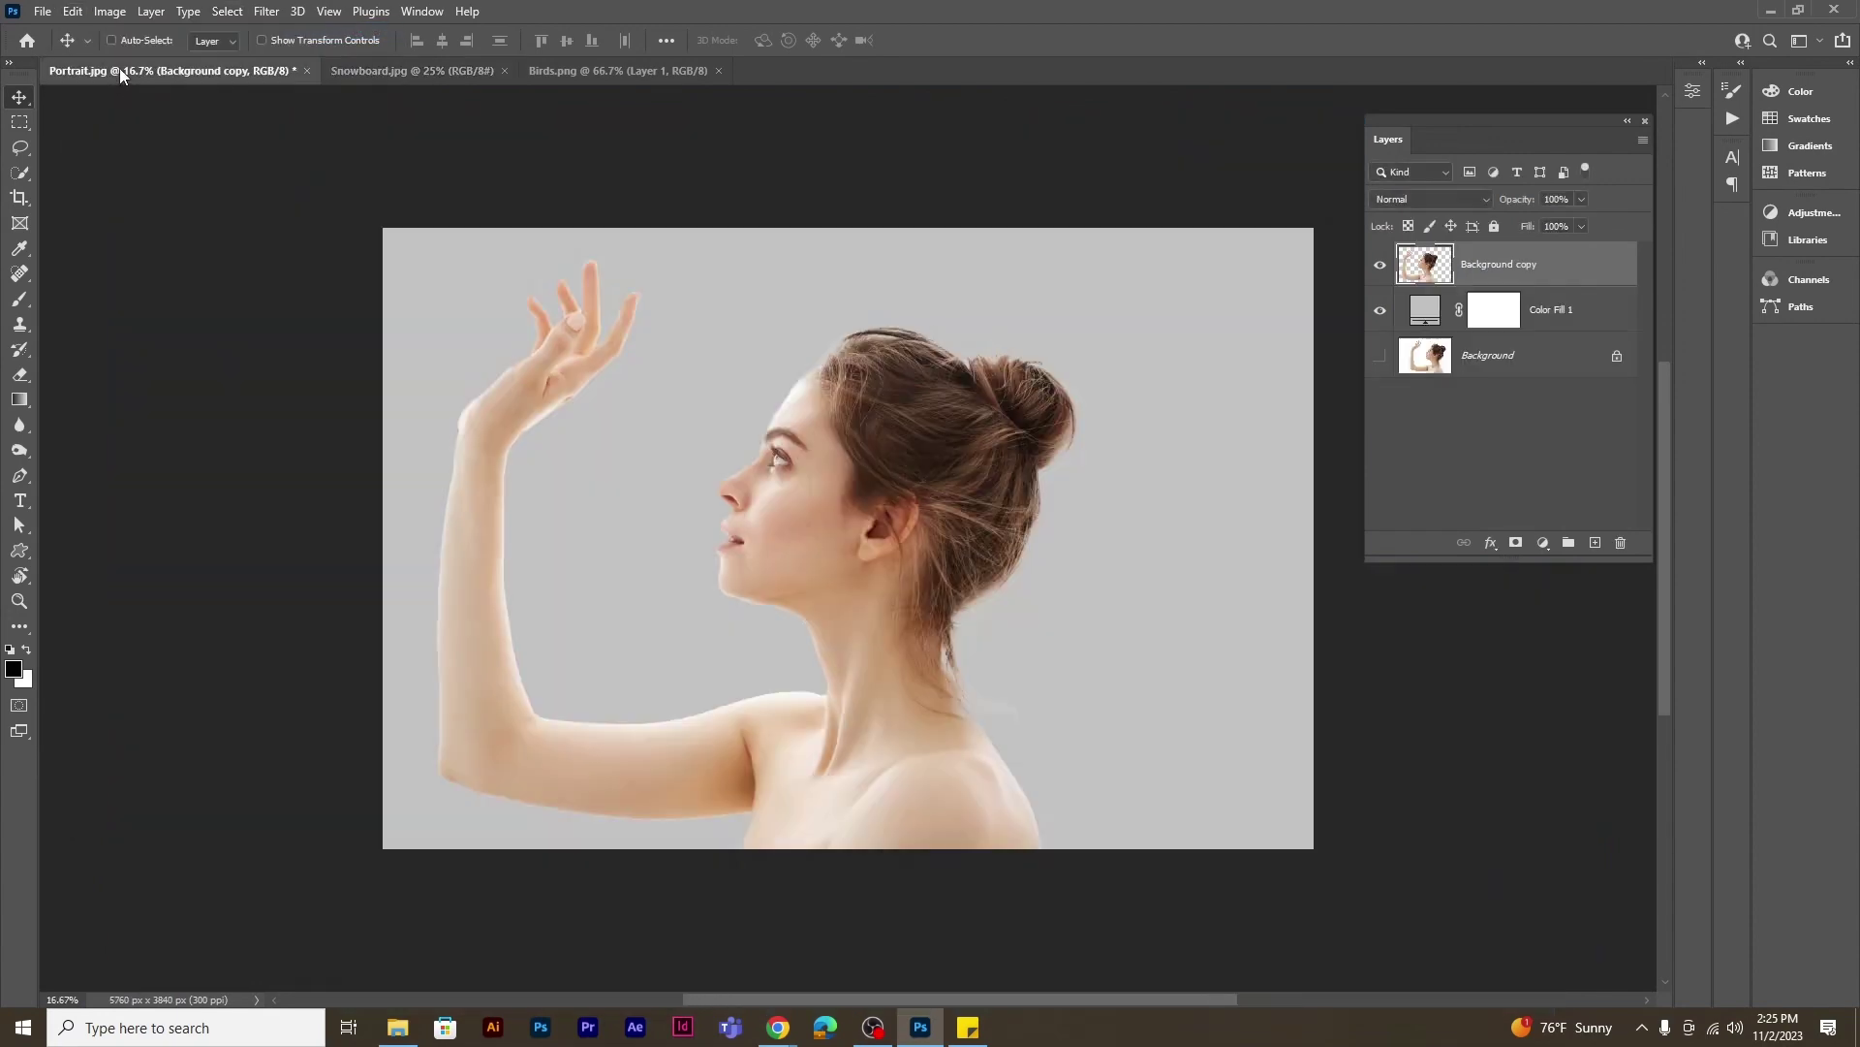
{"action": "left_click", "coordinate": [72, 10]}
{"action": "left_click", "coordinate": [129, 180]}
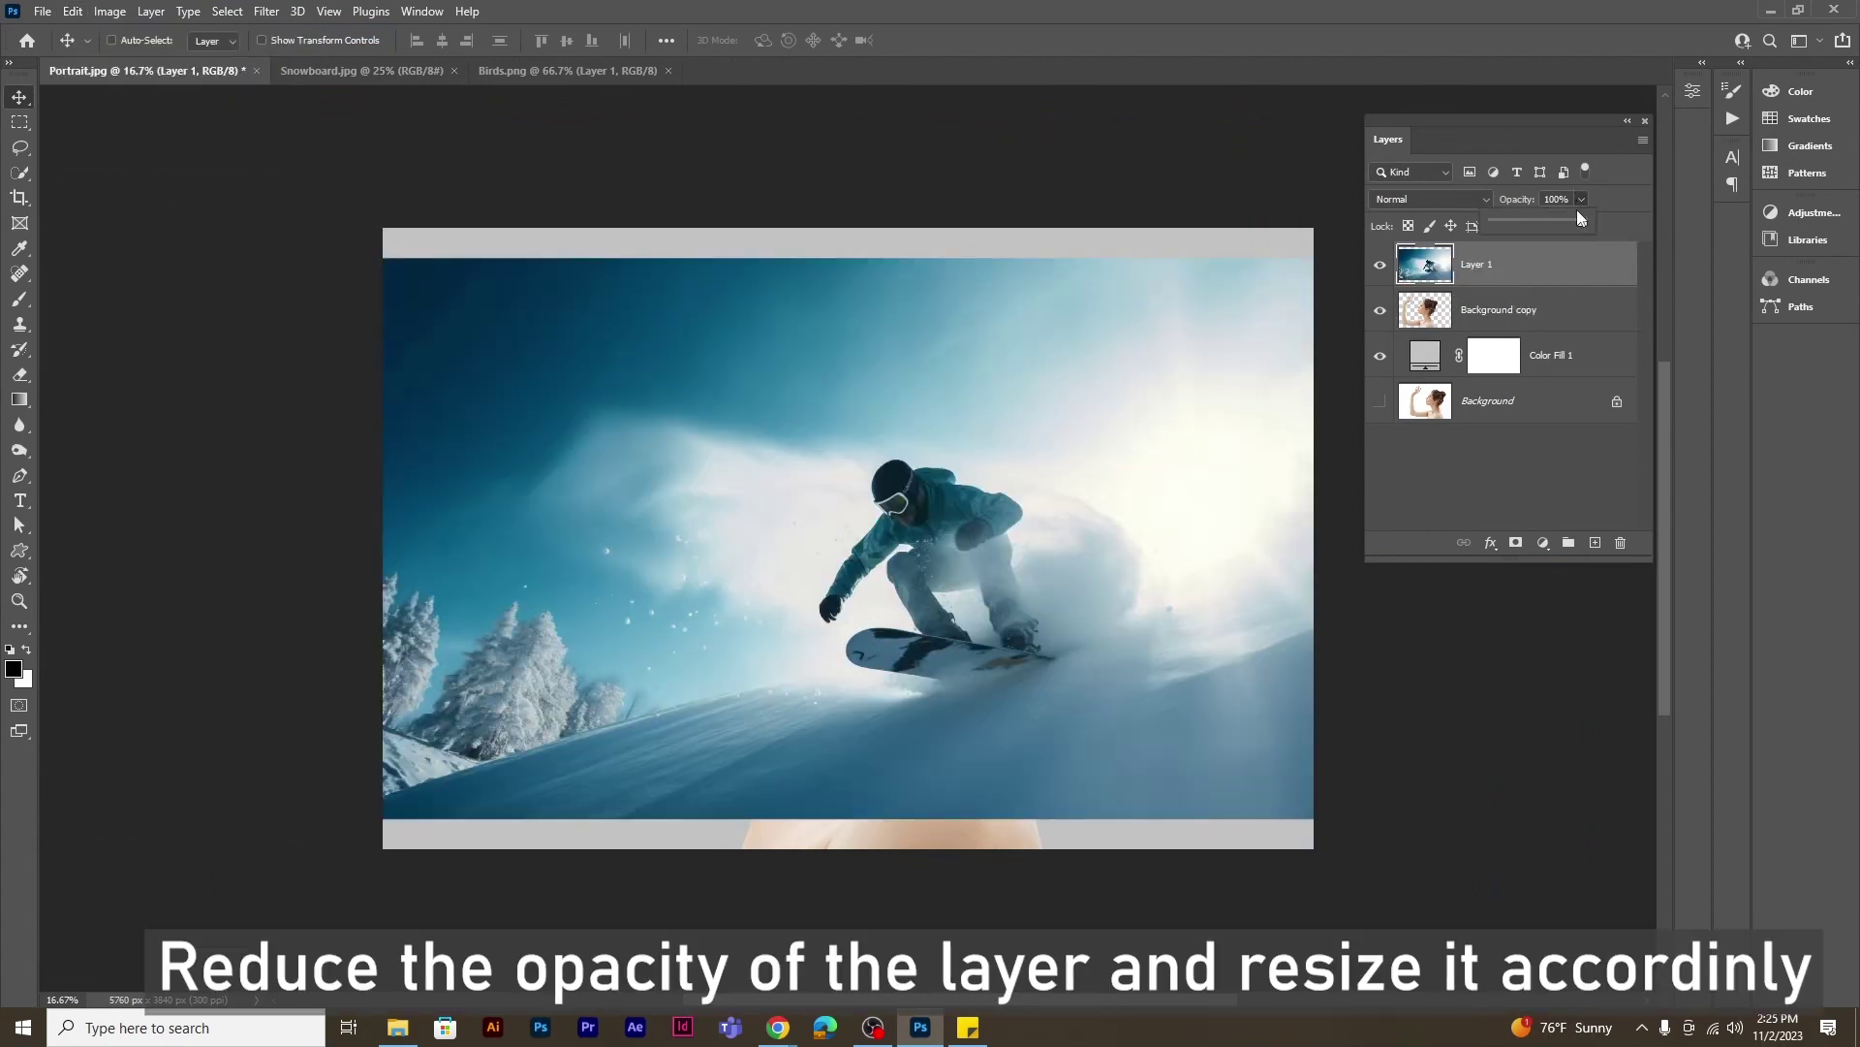
Lower the snowboard layer's opacity, then scale it down and position it over her head
{"action": "left_click_drag", "start_coordinate": [1549, 222], "coordinate": [1542, 222]}
{"action": "key", "text": "ctrl+t"}
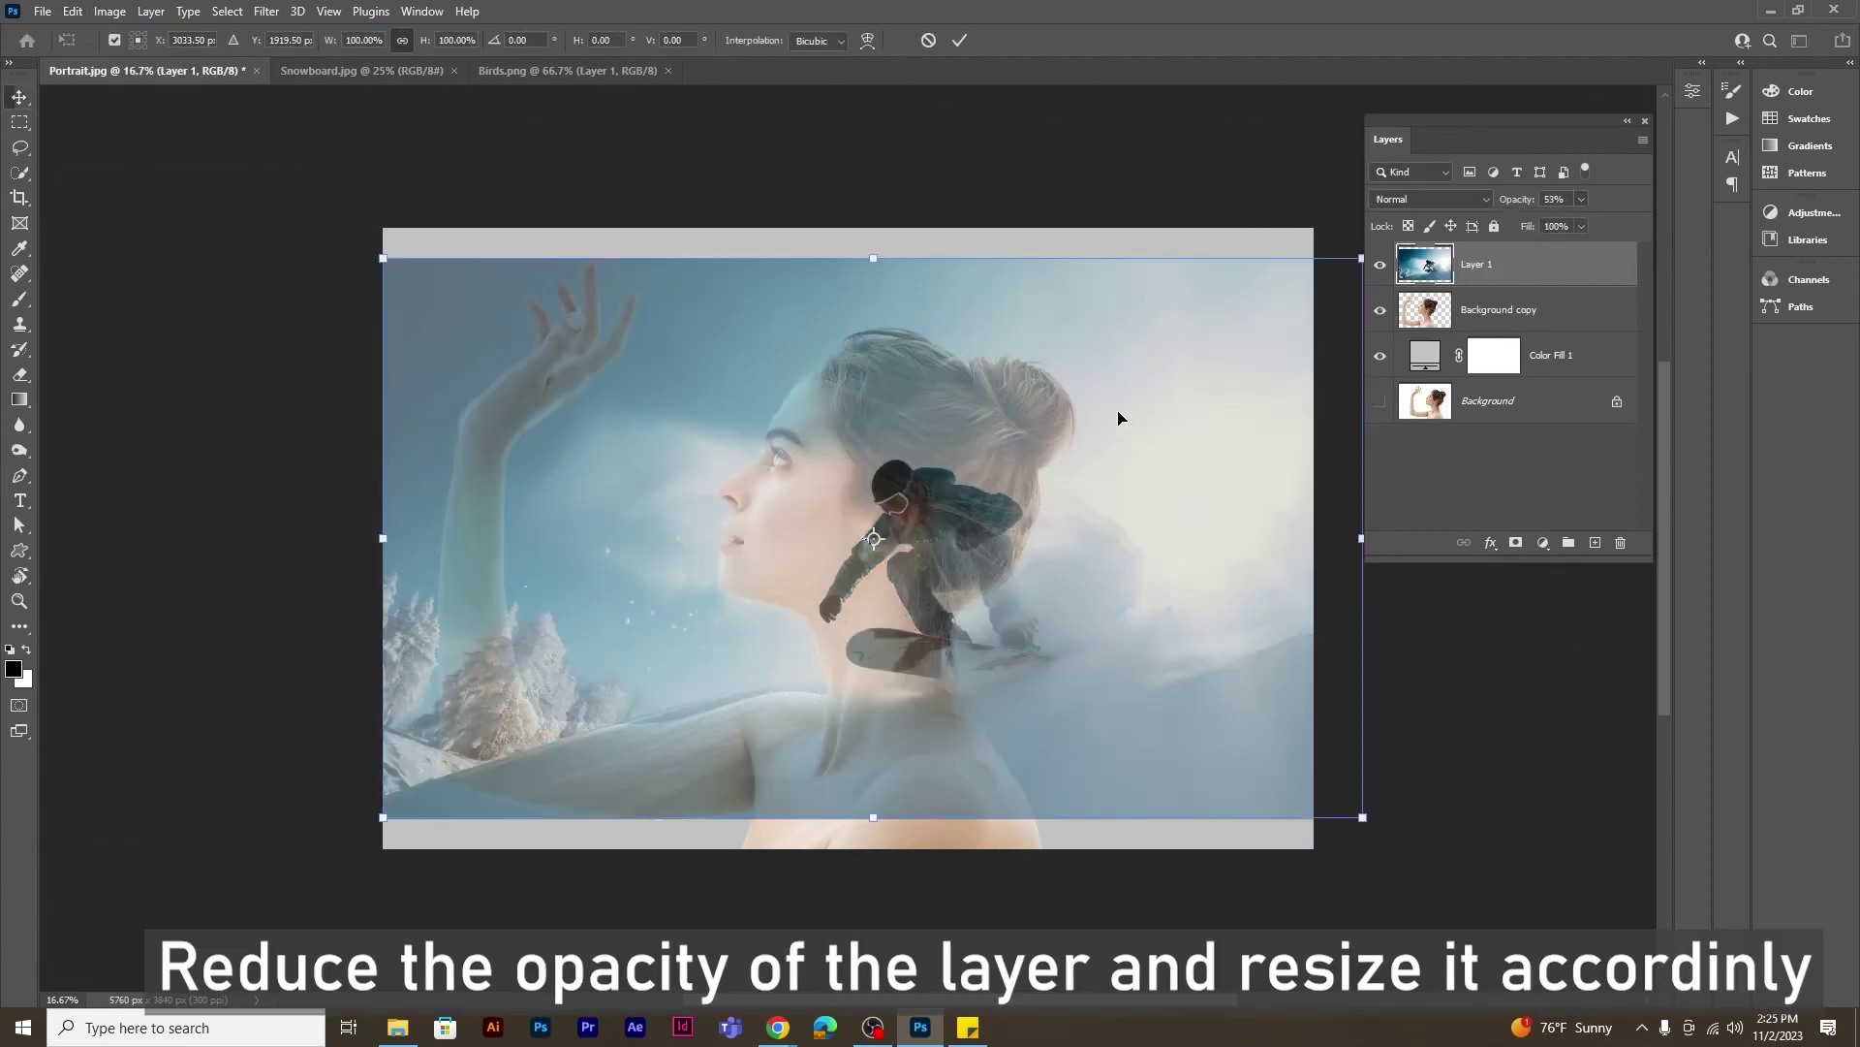
{"action": "left_click_drag", "start_coordinate": [1335, 817], "coordinate": [1207, 665]}
{"action": "left_click_drag", "start_coordinate": [964, 528], "coordinate": [1055, 552]}
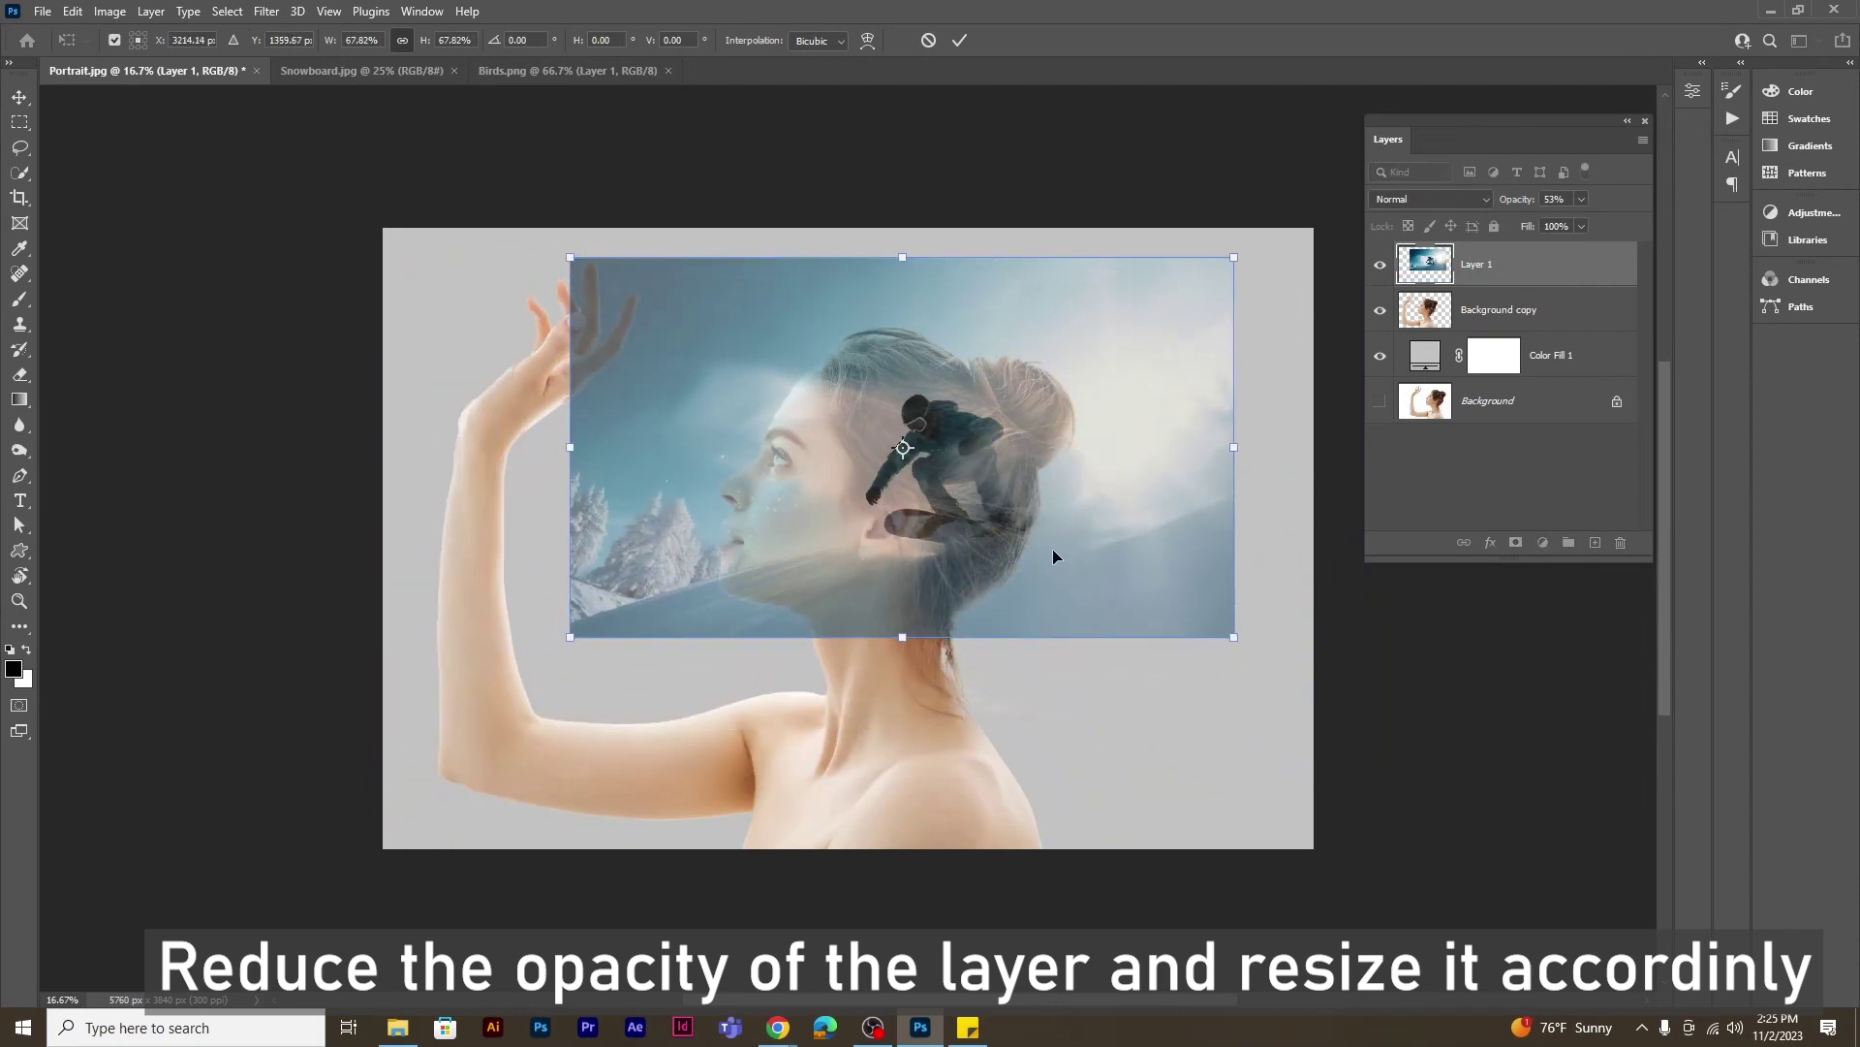
{"action": "left_click_drag", "start_coordinate": [1204, 665], "coordinate": [1330, 689]}
{"action": "left_click_drag", "start_coordinate": [1169, 595], "coordinate": [1083, 579]}
{"action": "key", "text": "Return"}
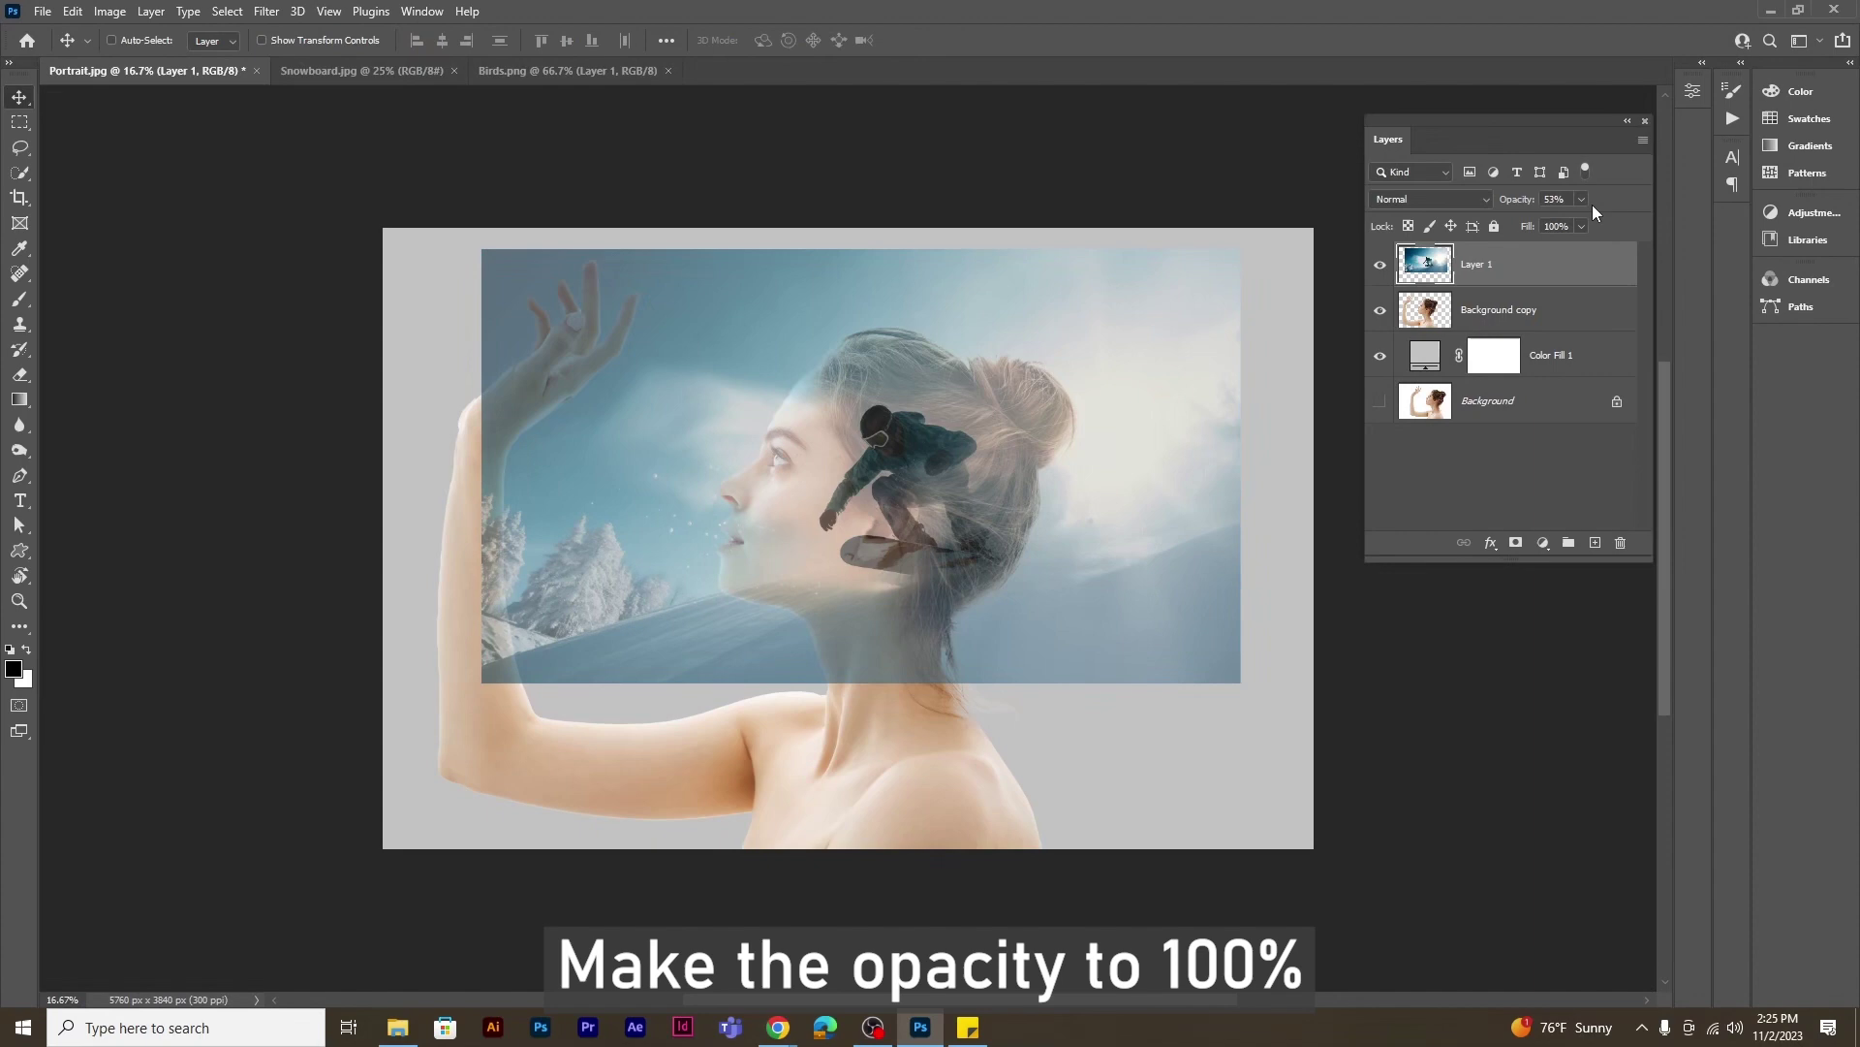
Set Layer 1 to 100% opacity and Screen mode, and clip it to the woman
{"action": "left_click_drag", "start_coordinate": [1613, 227], "coordinate": [1628, 231]}
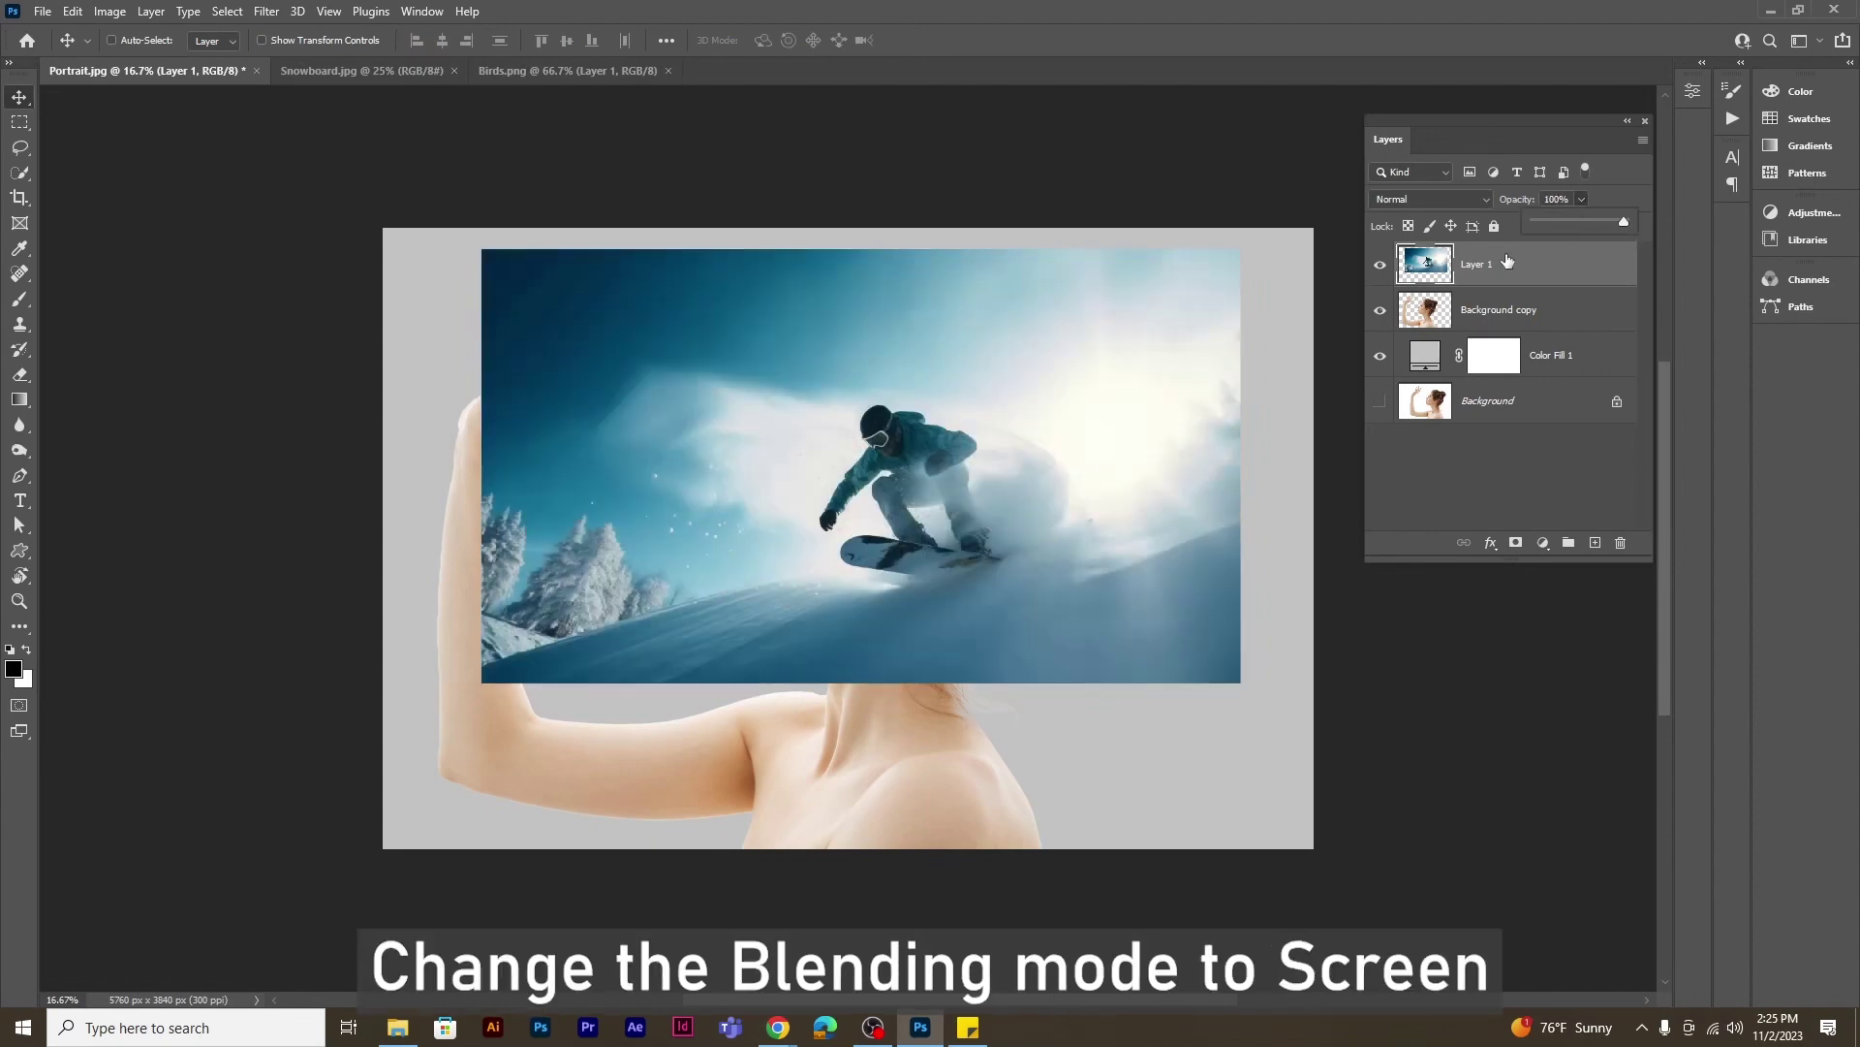
{"action": "left_click", "coordinate": [1442, 197]}
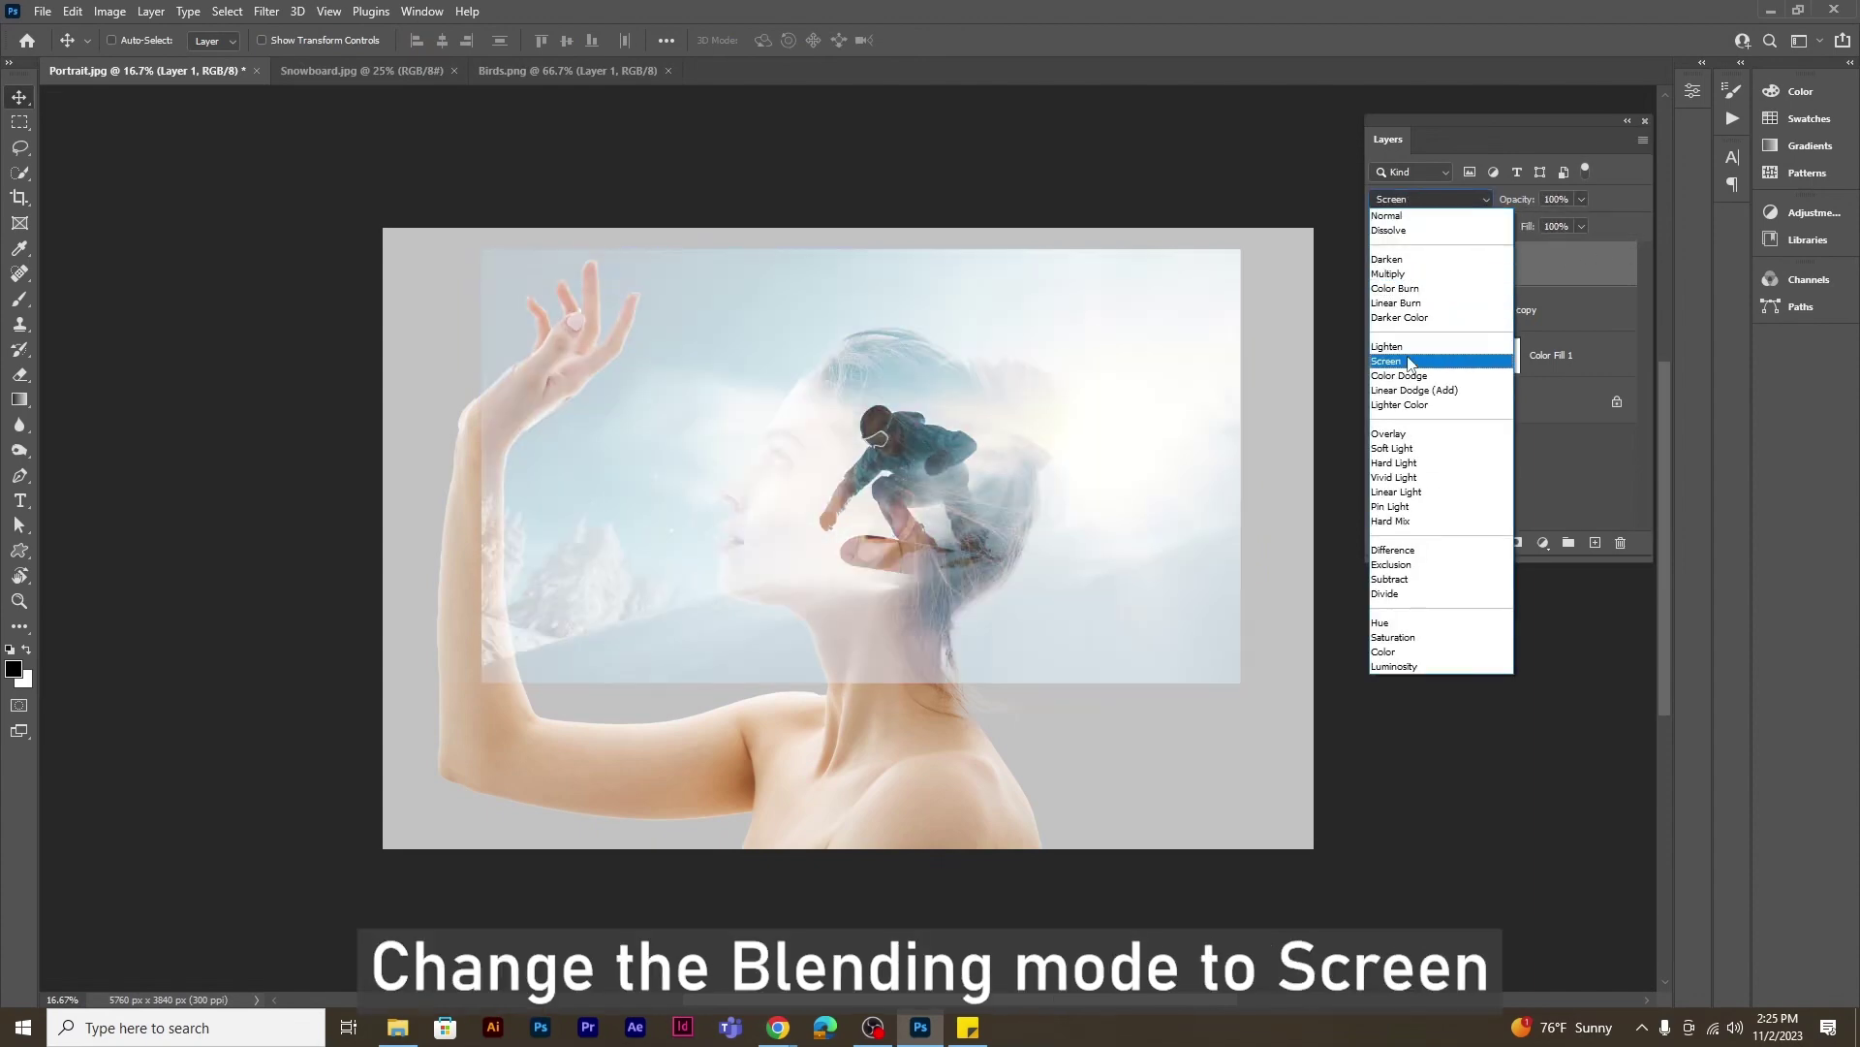
{"action": "left_click", "coordinate": [1405, 360]}
{"action": "right_click", "coordinate": [1470, 267]}
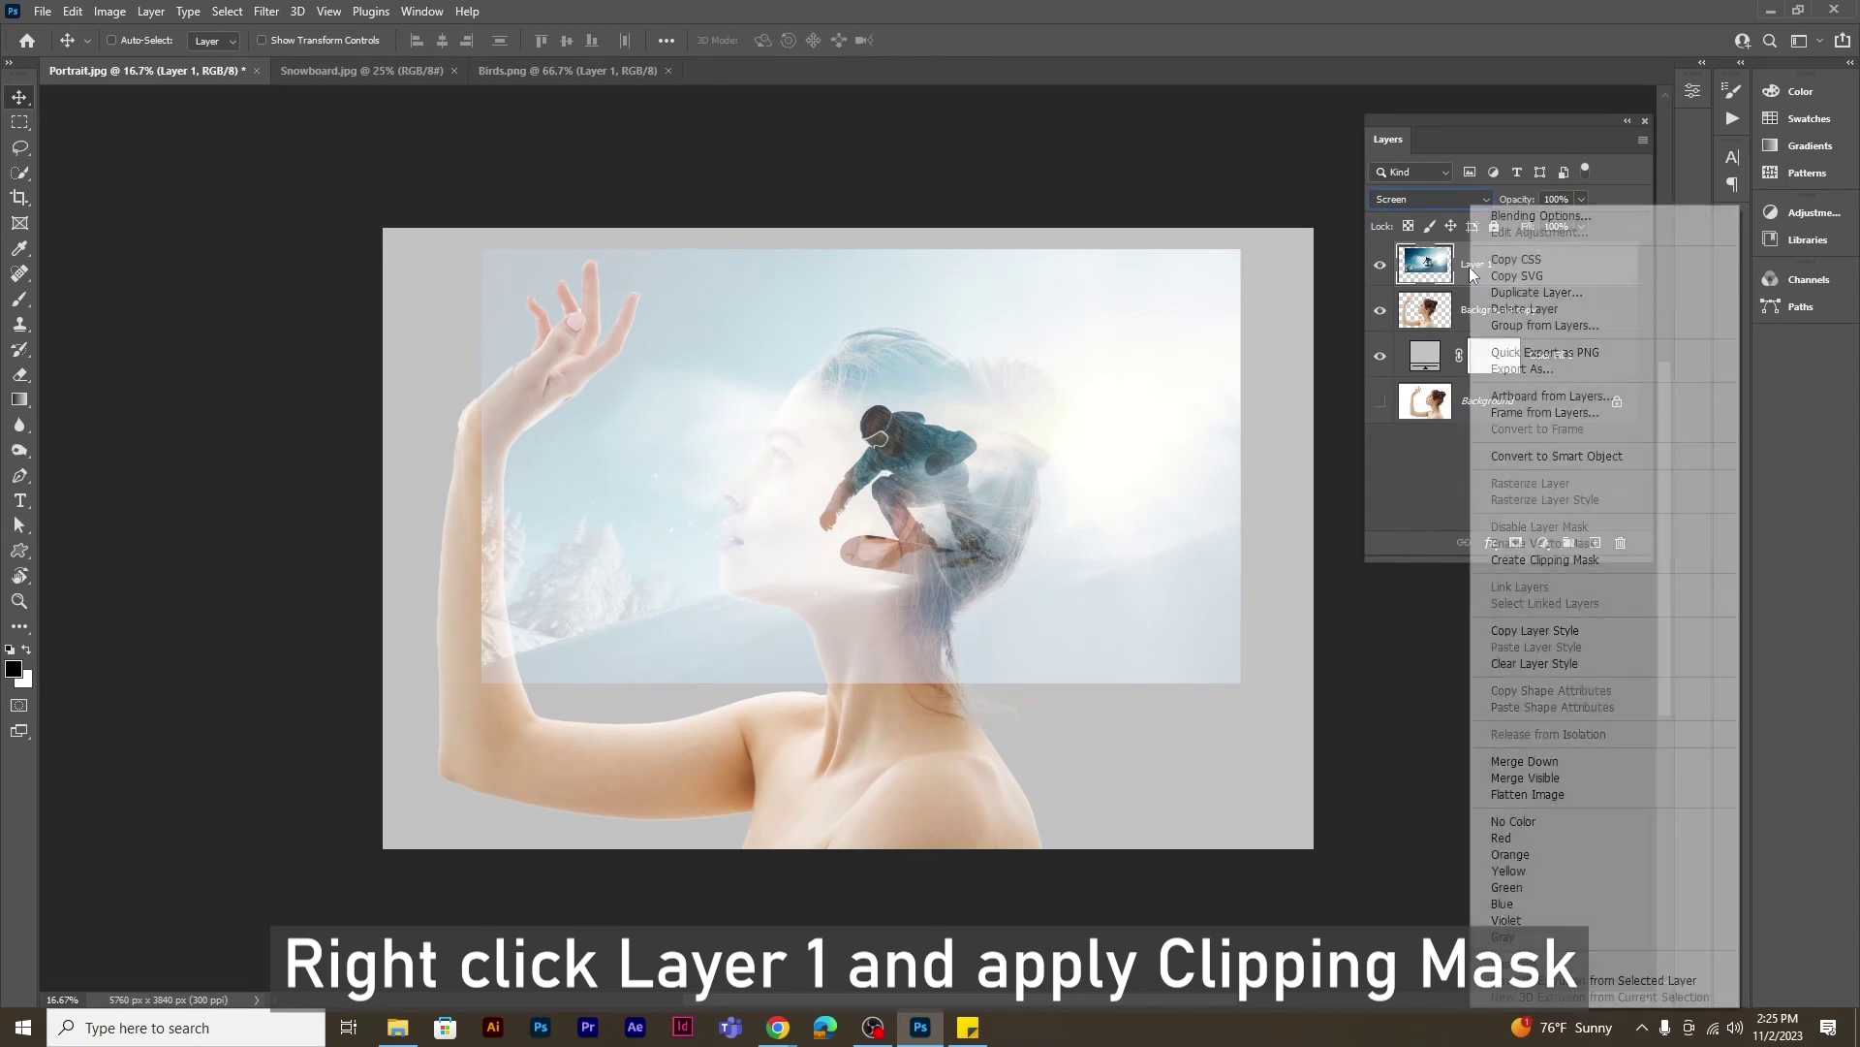
{"action": "left_click", "coordinate": [1531, 558]}
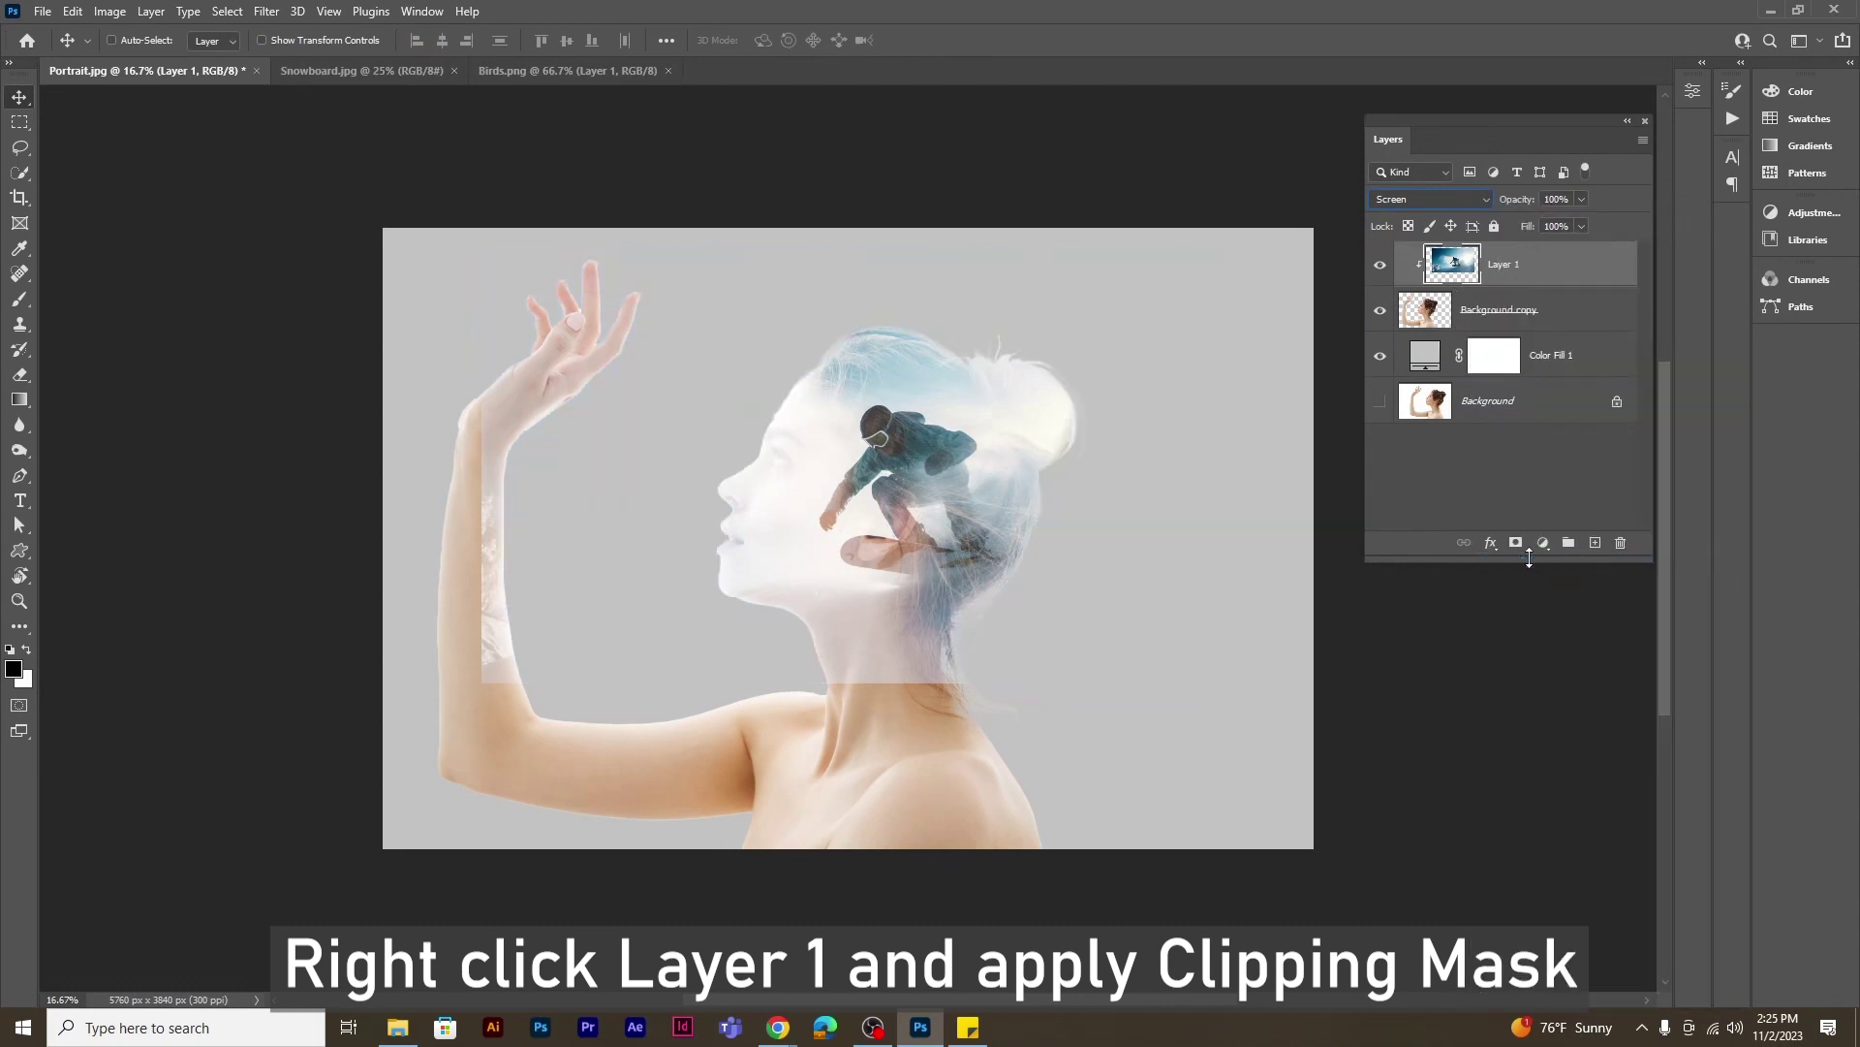
Add a layer mask to Layer 1 and brush the snowboard off the face and chin
{"action": "left_click", "coordinate": [1516, 542]}
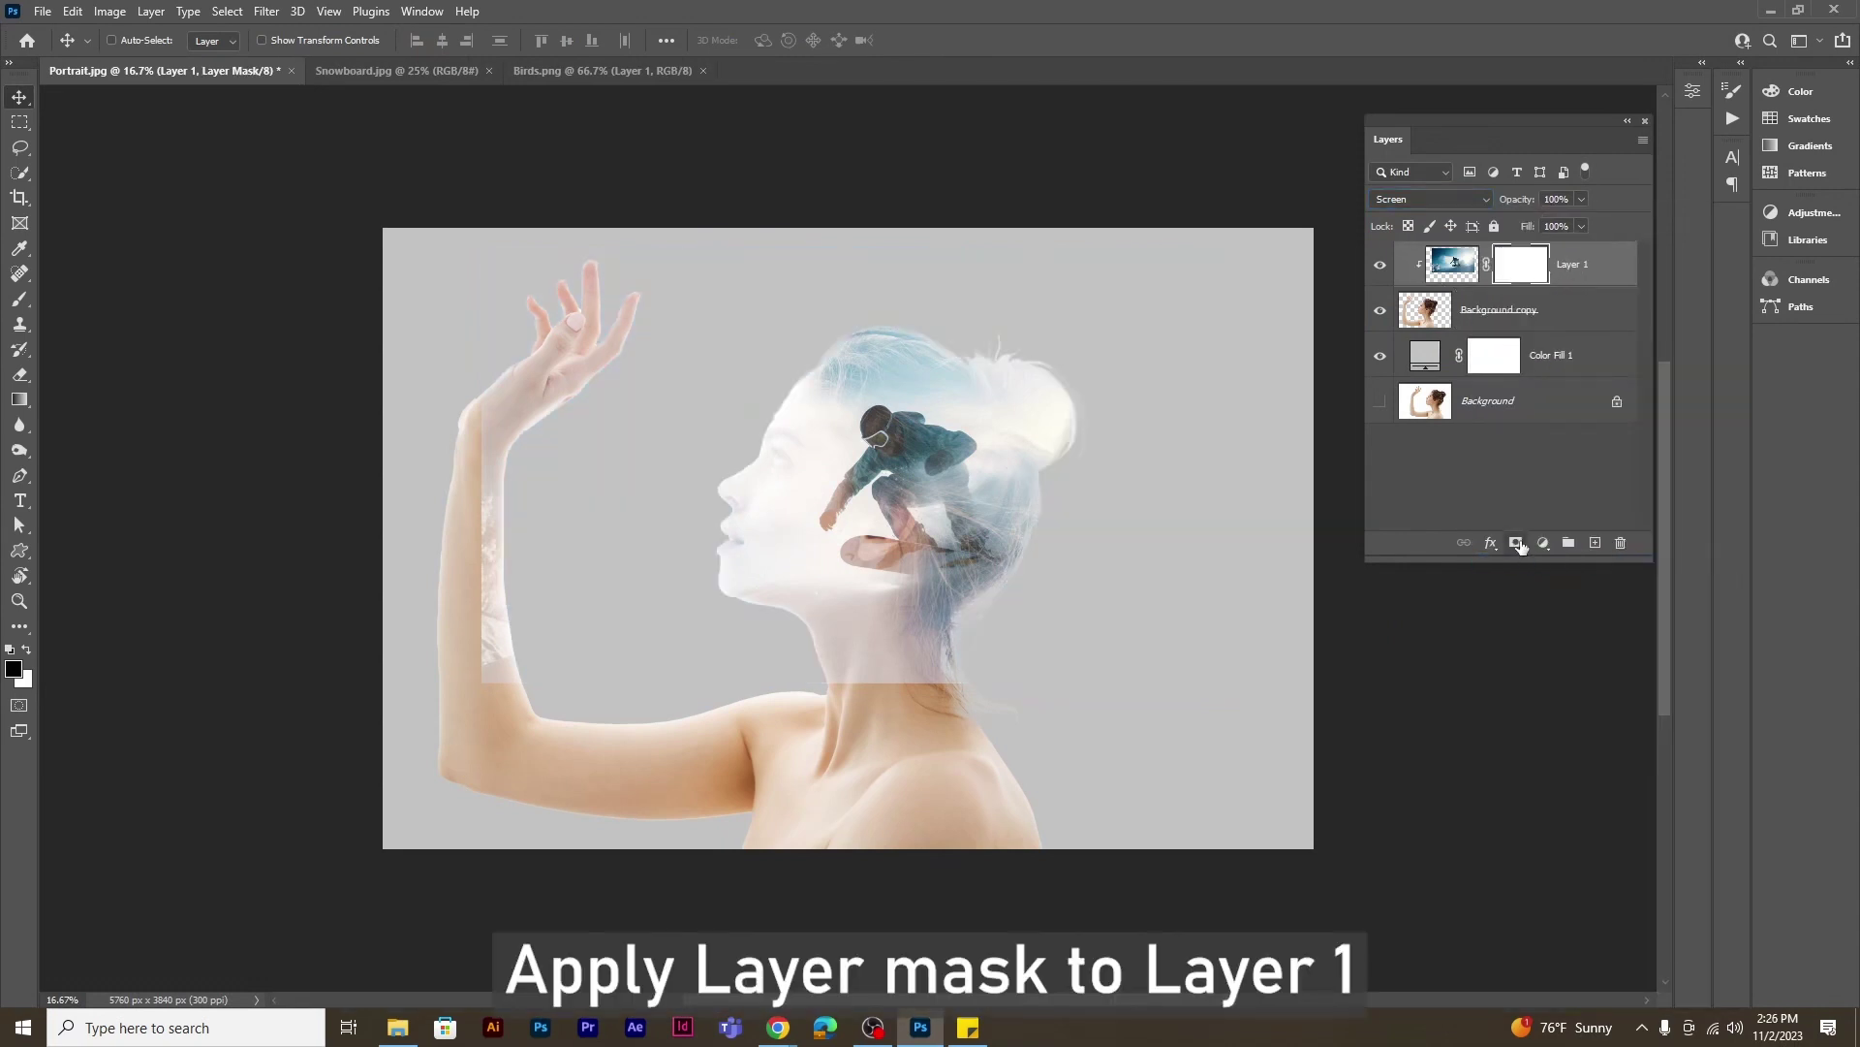
{"action": "left_click", "coordinate": [23, 300]}
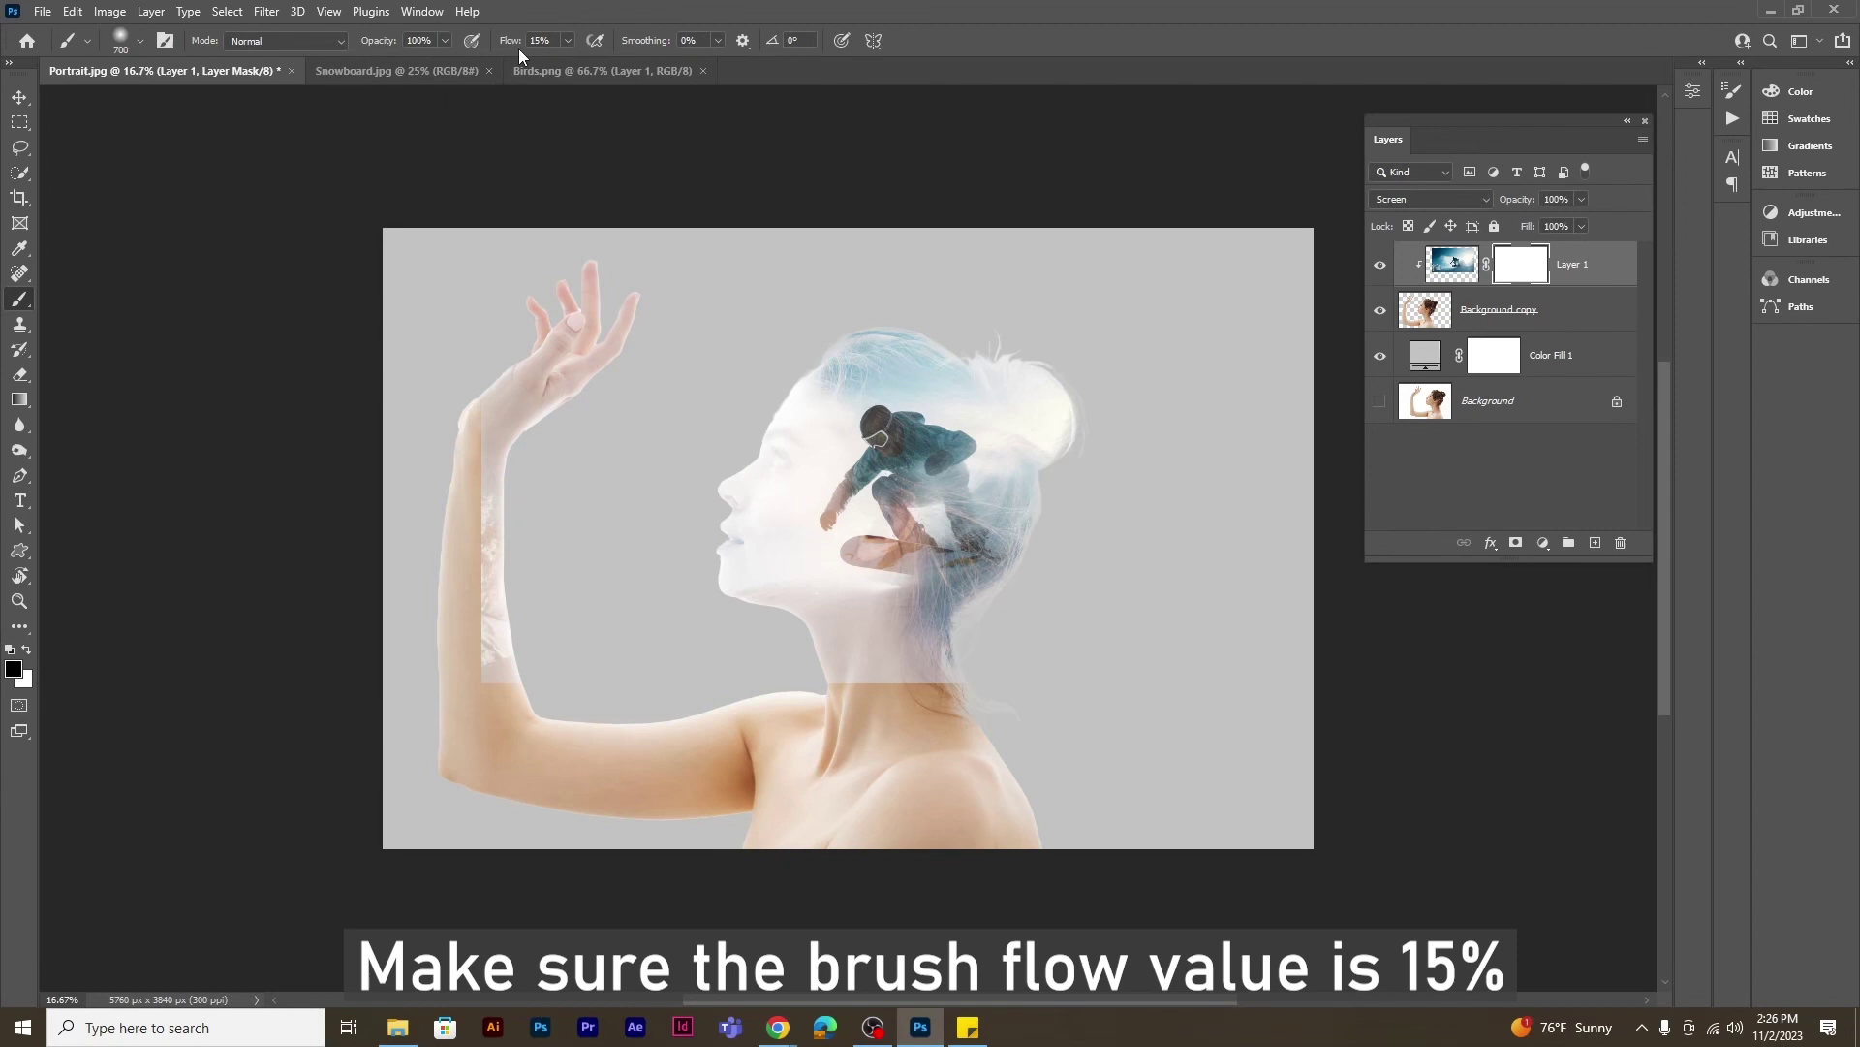
{"action": "mouse_move", "coordinate": [790, 337]}
{"action": "left_mouse_down"}
{"action": "mouse_move", "coordinate": [706, 429]}
{"action": "mouse_move", "coordinate": [728, 432]}
{"action": "mouse_move", "coordinate": [701, 586]}
{"action": "mouse_move", "coordinate": [738, 647]}
{"action": "mouse_move", "coordinate": [856, 694]}
{"action": "mouse_move", "coordinate": [744, 403]}
{"action": "mouse_move", "coordinate": [783, 355]}
{"action": "mouse_move", "coordinate": [719, 399]}
{"action": "mouse_move", "coordinate": [887, 347]}
{"action": "mouse_move", "coordinate": [1067, 644]}
{"action": "mouse_move", "coordinate": [800, 737]}
{"action": "mouse_move", "coordinate": [514, 507]}
{"action": "mouse_move", "coordinate": [518, 290]}
{"action": "mouse_move", "coordinate": [479, 578]}
{"action": "mouse_move", "coordinate": [544, 403]}
{"action": "mouse_move", "coordinate": [428, 678]}
{"action": "mouse_move", "coordinate": [988, 788]}
{"action": "mouse_move", "coordinate": [756, 484]}
{"action": "mouse_move", "coordinate": [799, 333]}
{"action": "mouse_move", "coordinate": [811, 595]}
{"action": "mouse_move", "coordinate": [1092, 846]}
{"action": "mouse_move", "coordinate": [1283, 745]}
{"action": "left_mouse_up"}
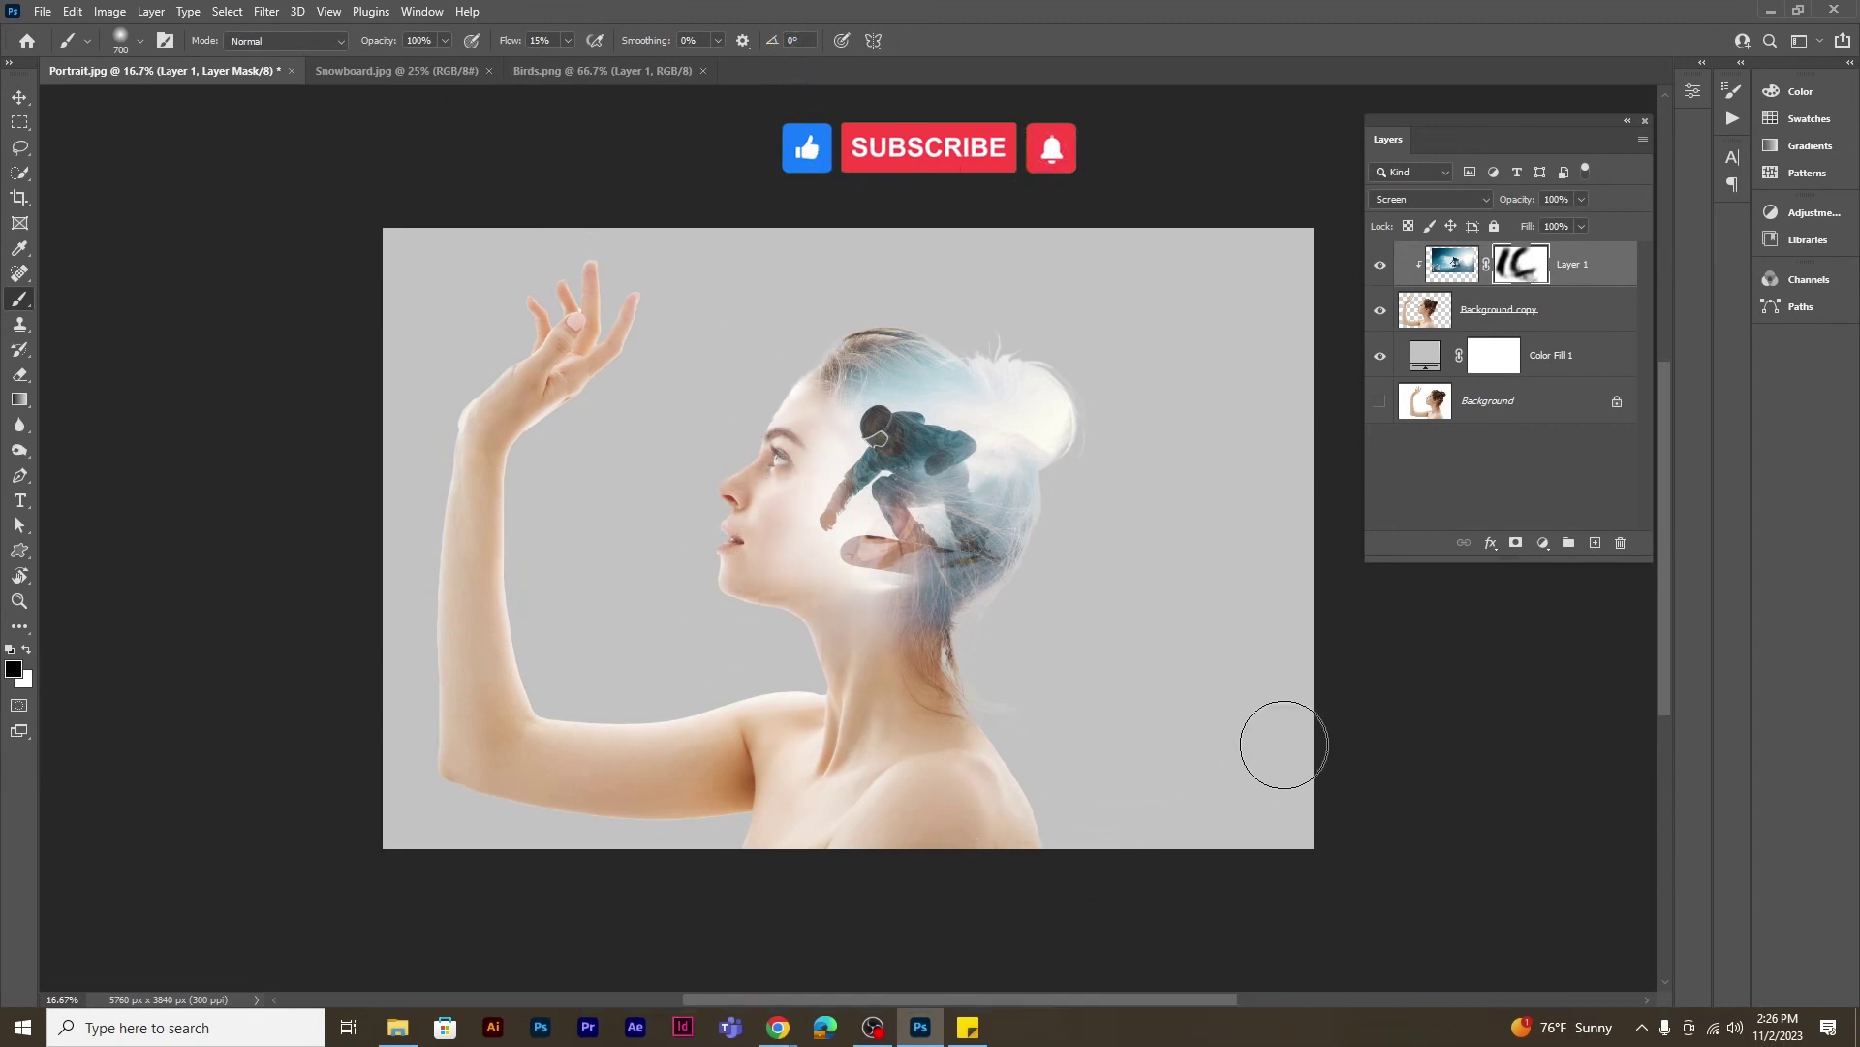
Change Color Fill 1 to an off-white sampled from the portrait's brightest area
{"action": "double_click", "coordinate": [1427, 355]}
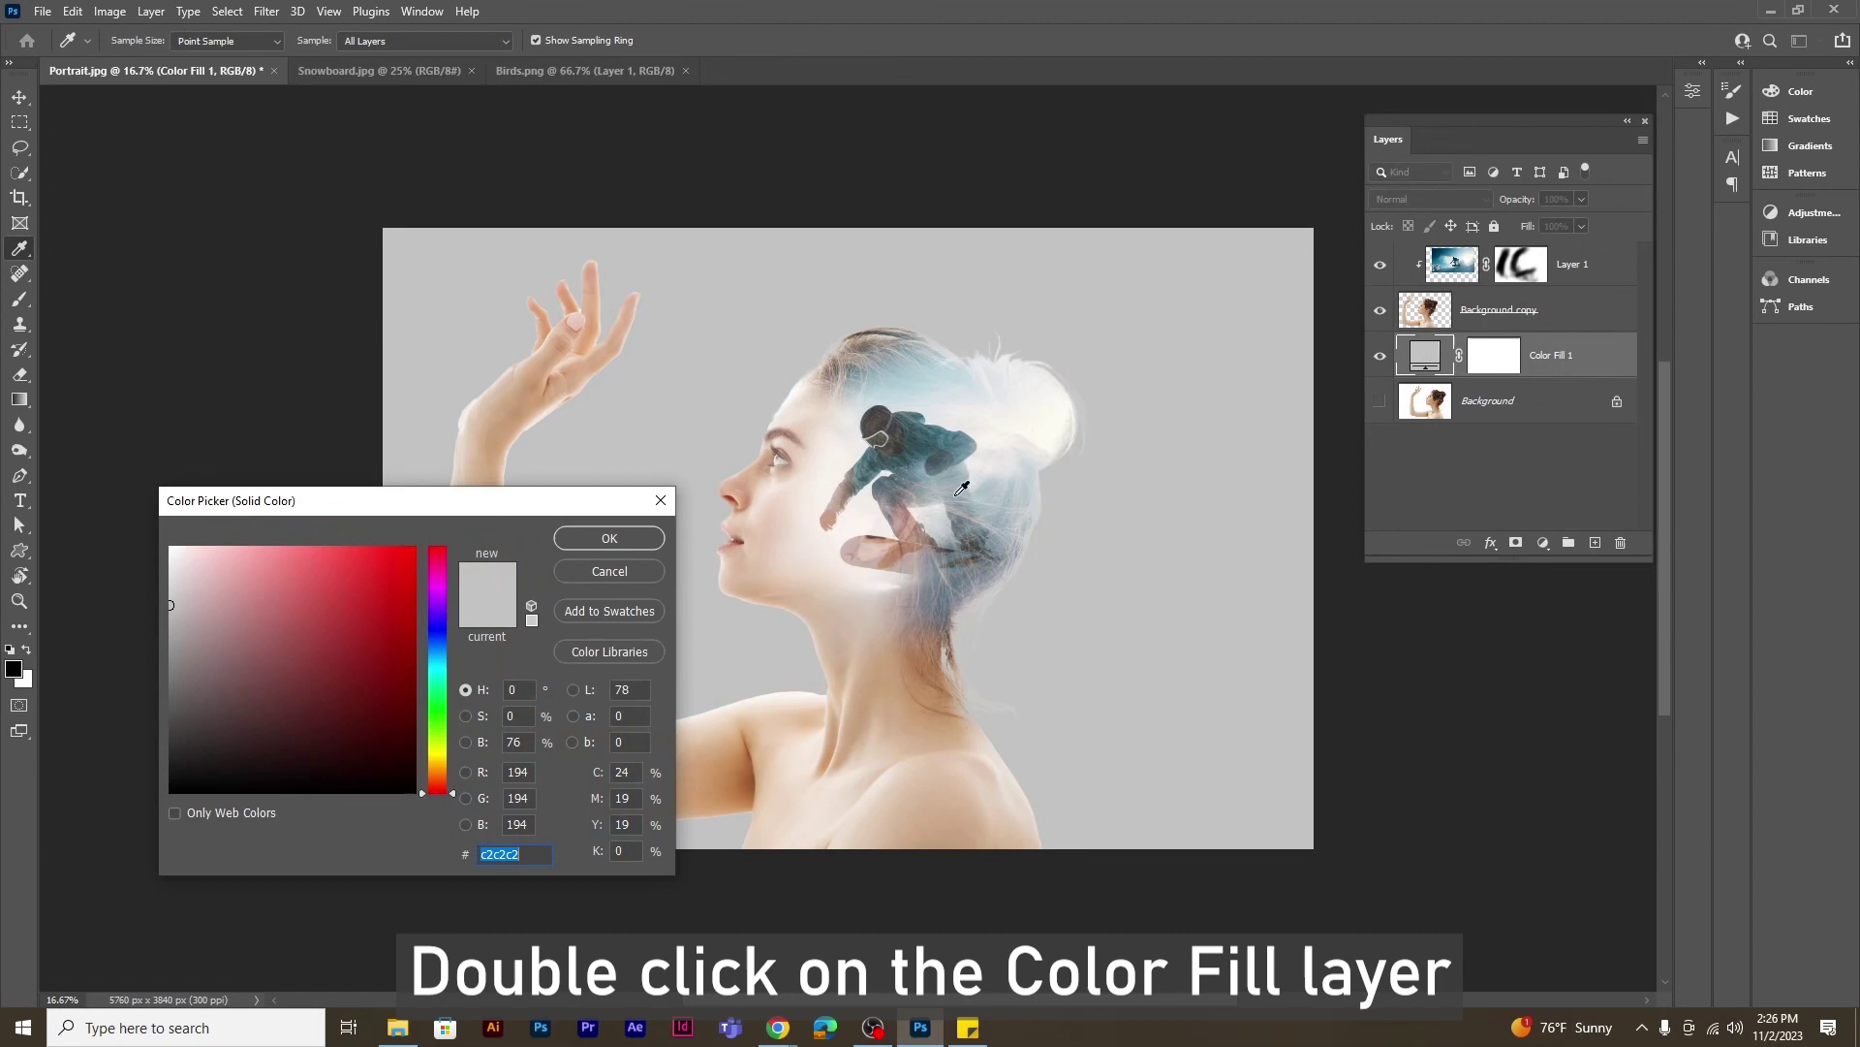
{"action": "left_click", "coordinate": [1065, 378]}
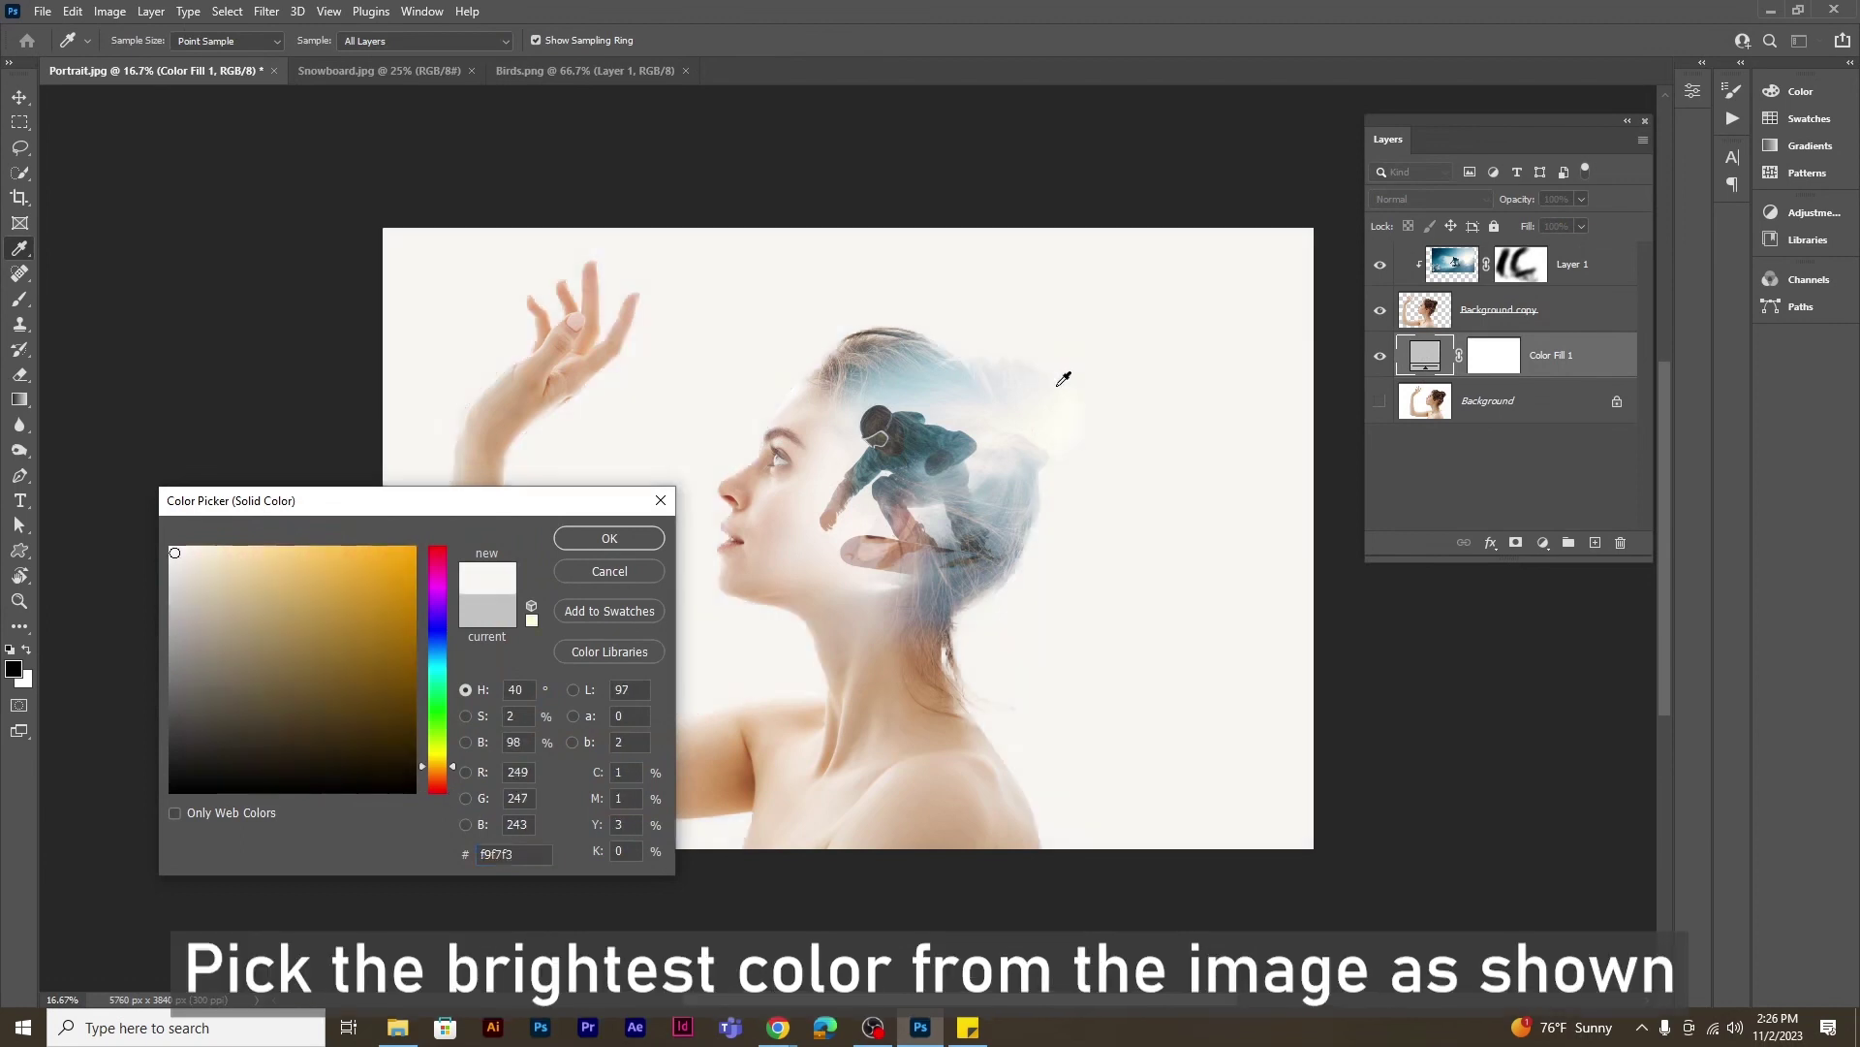
{"action": "left_click", "coordinate": [1062, 395]}
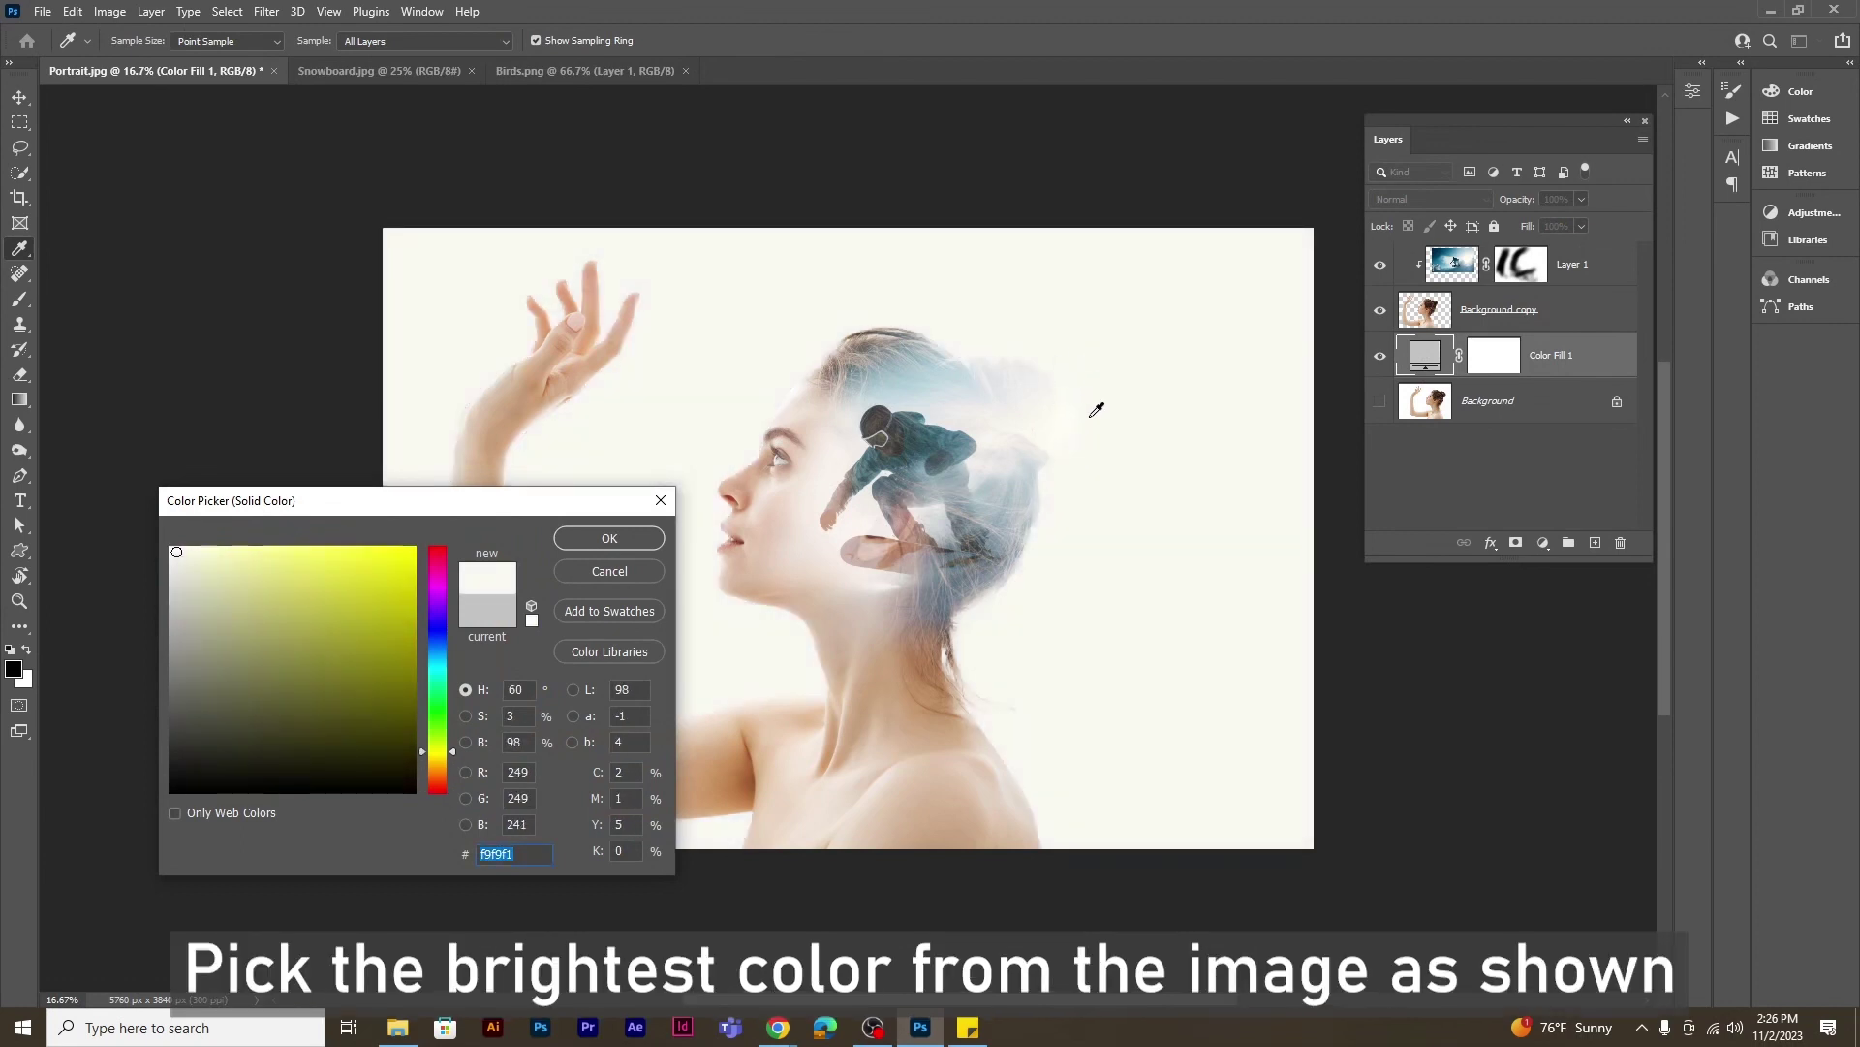
{"action": "left_click", "coordinate": [589, 544]}
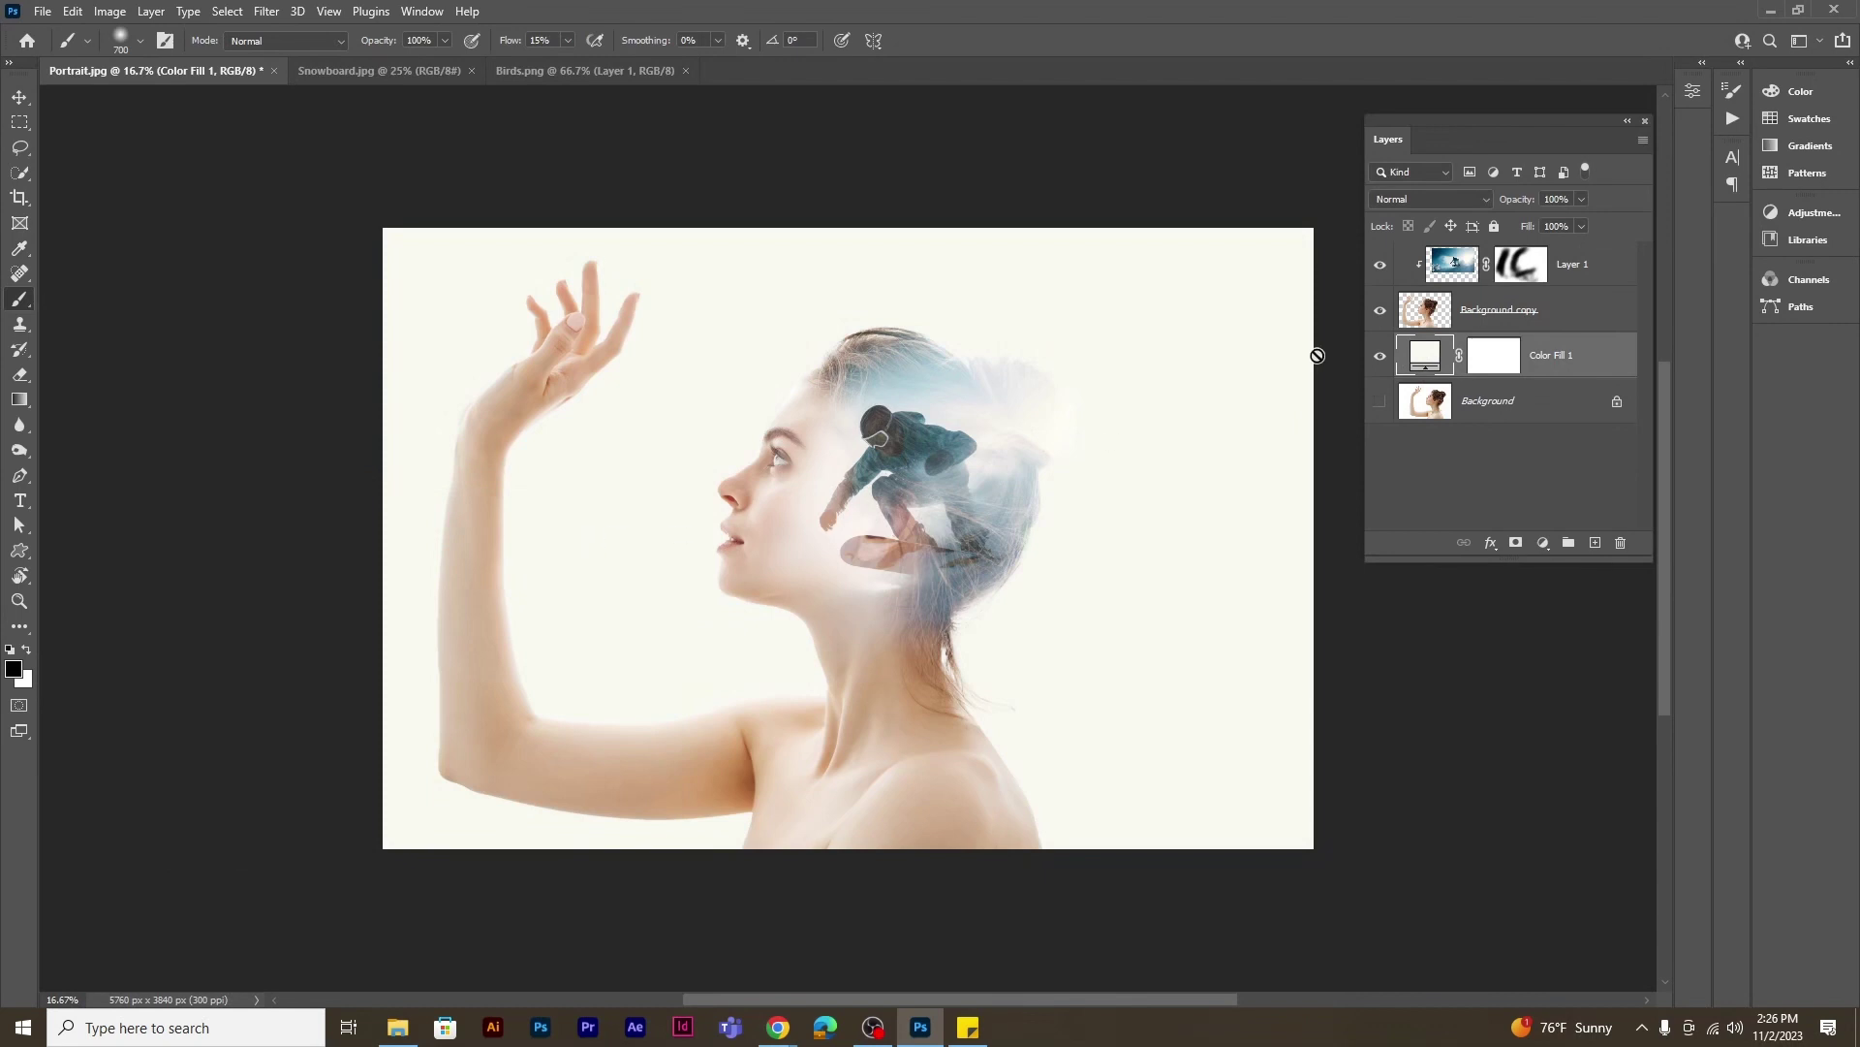
From Layer 1, select all, stamp visible layers into a new Layer 2, and deselect
{"action": "left_click", "coordinate": [1585, 274]}
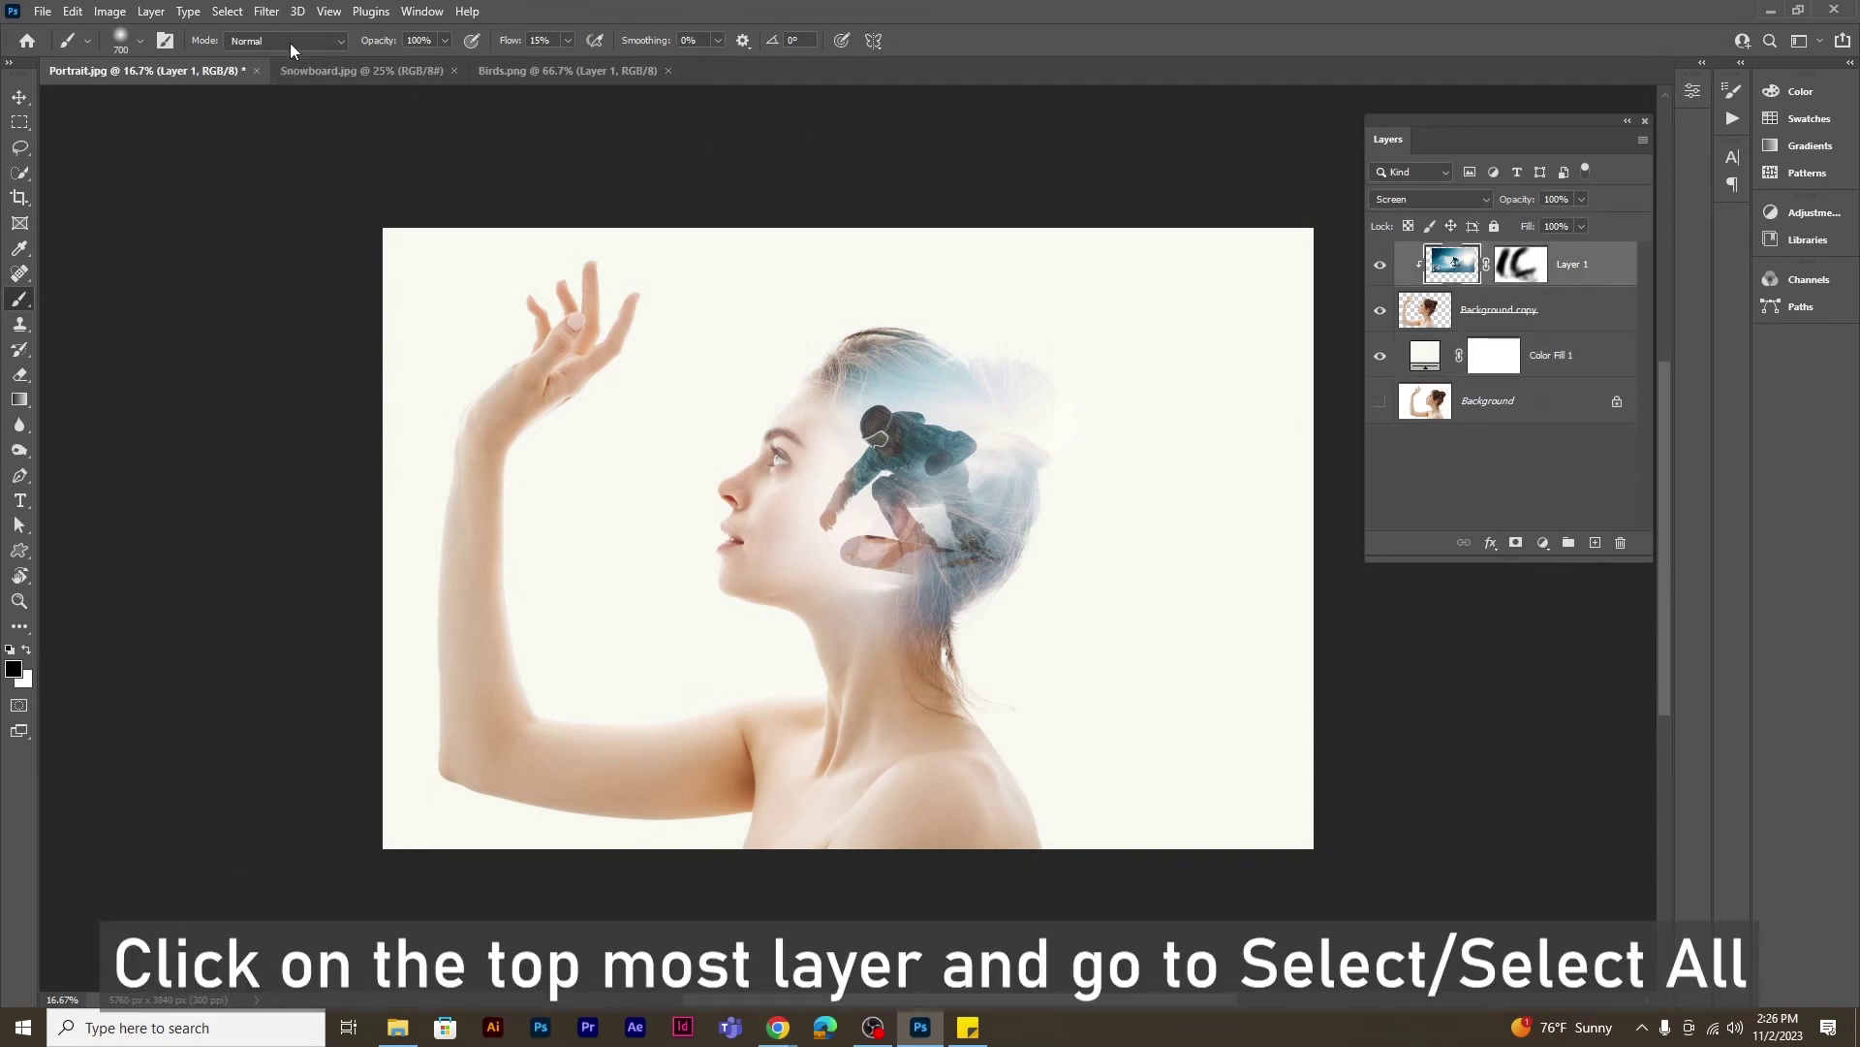
{"action": "left_click", "coordinate": [227, 10]}
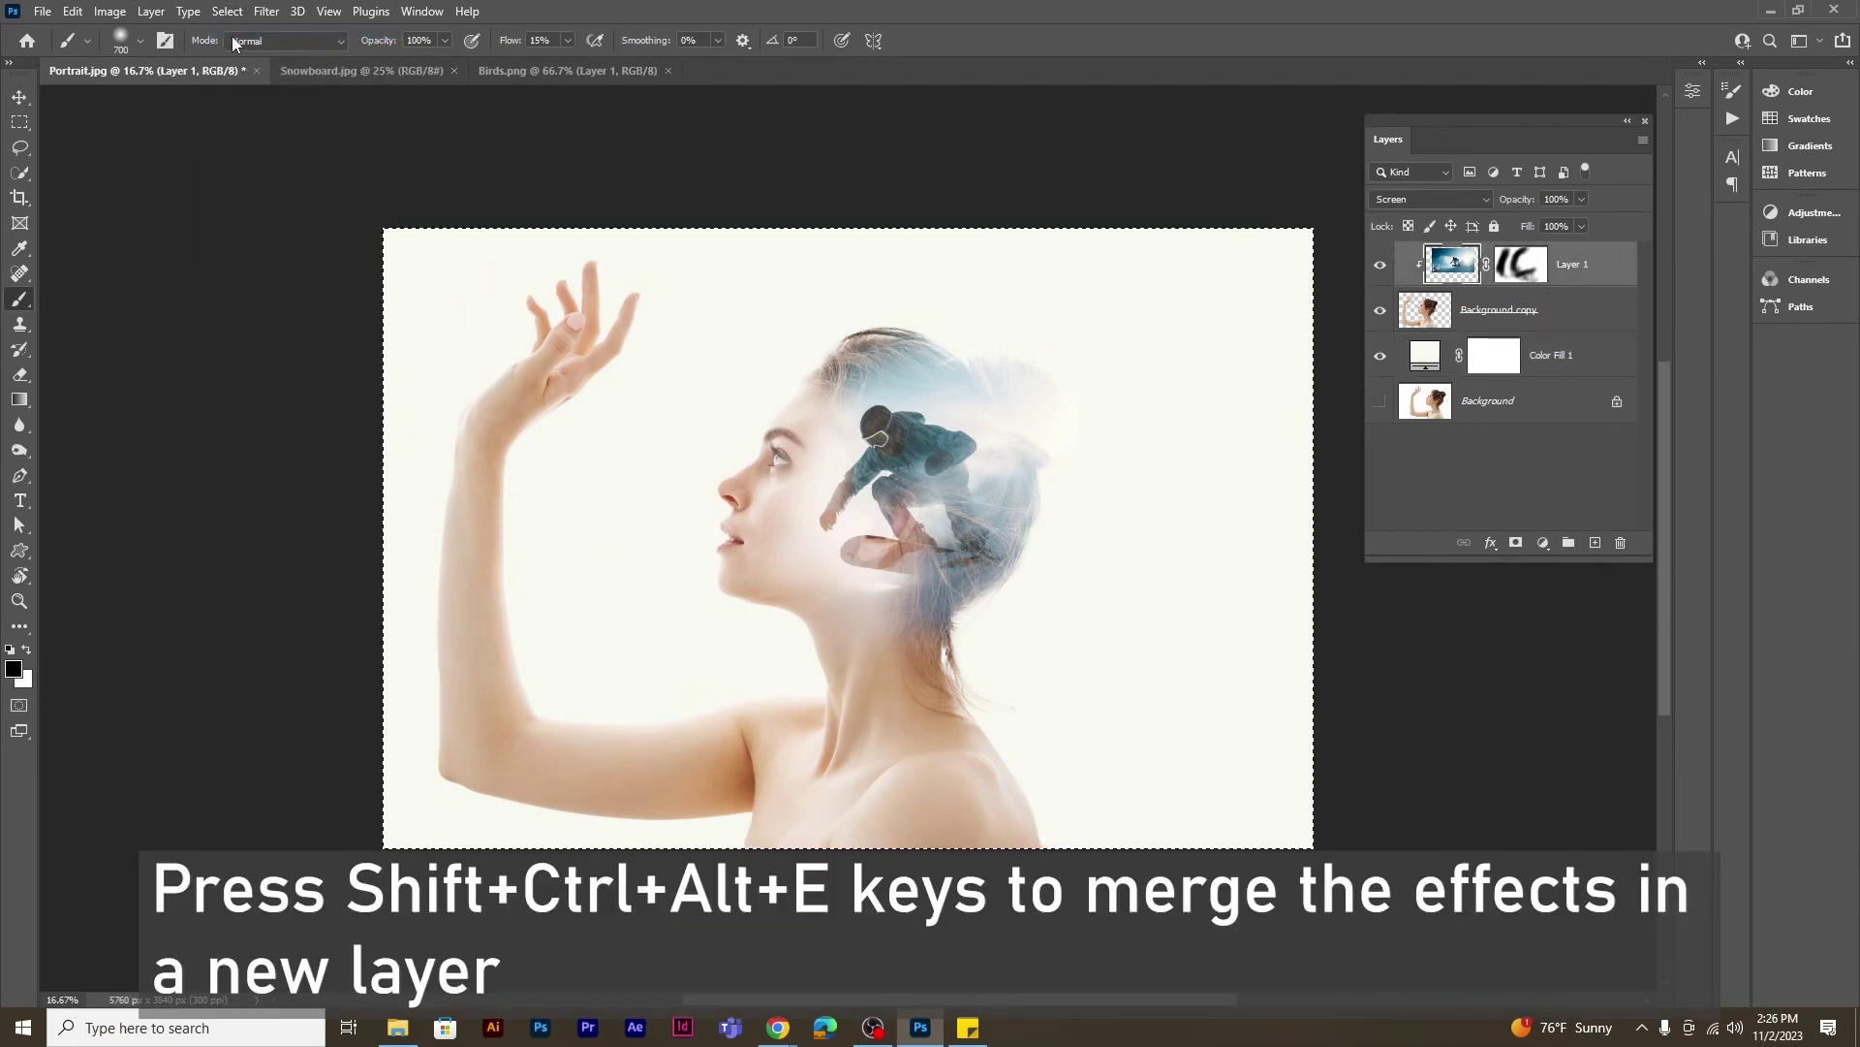
{"action": "key", "text": "shift+ctrl+alt+e"}
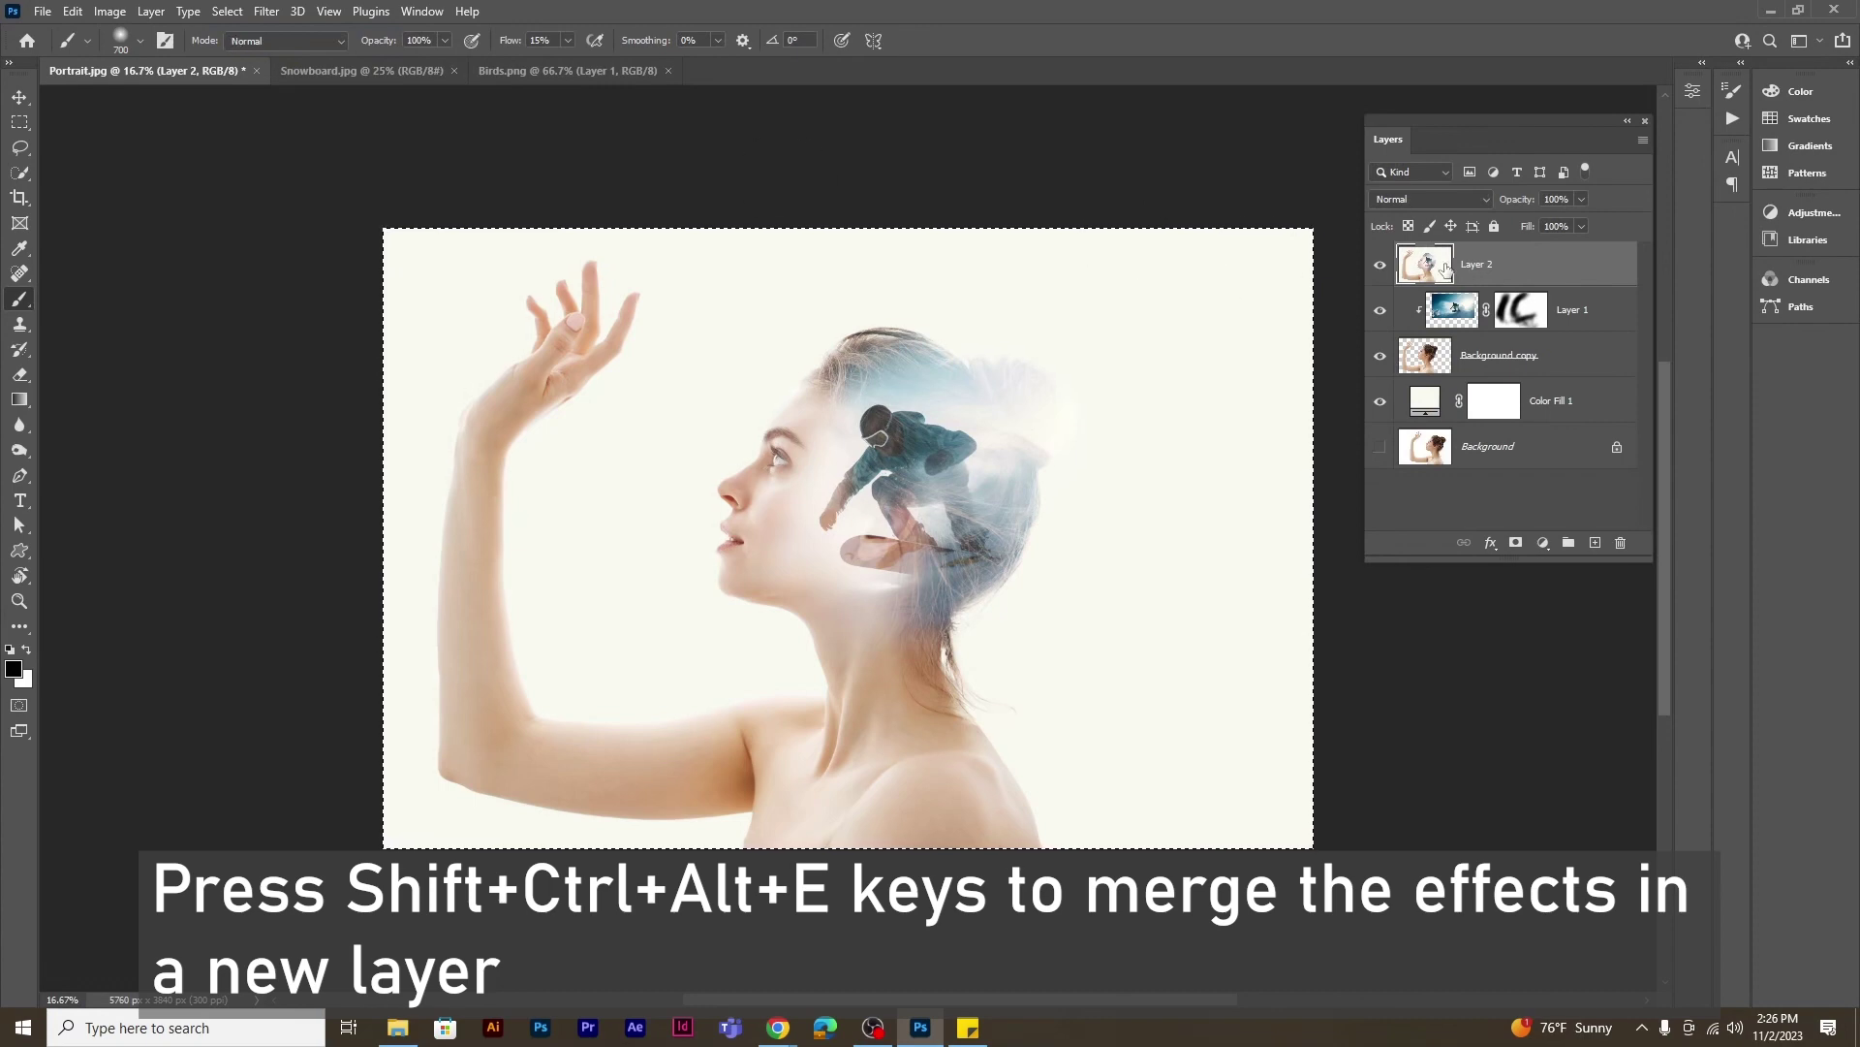
{"action": "left_click", "coordinate": [227, 11]}
{"action": "left_click", "coordinate": [247, 53]}
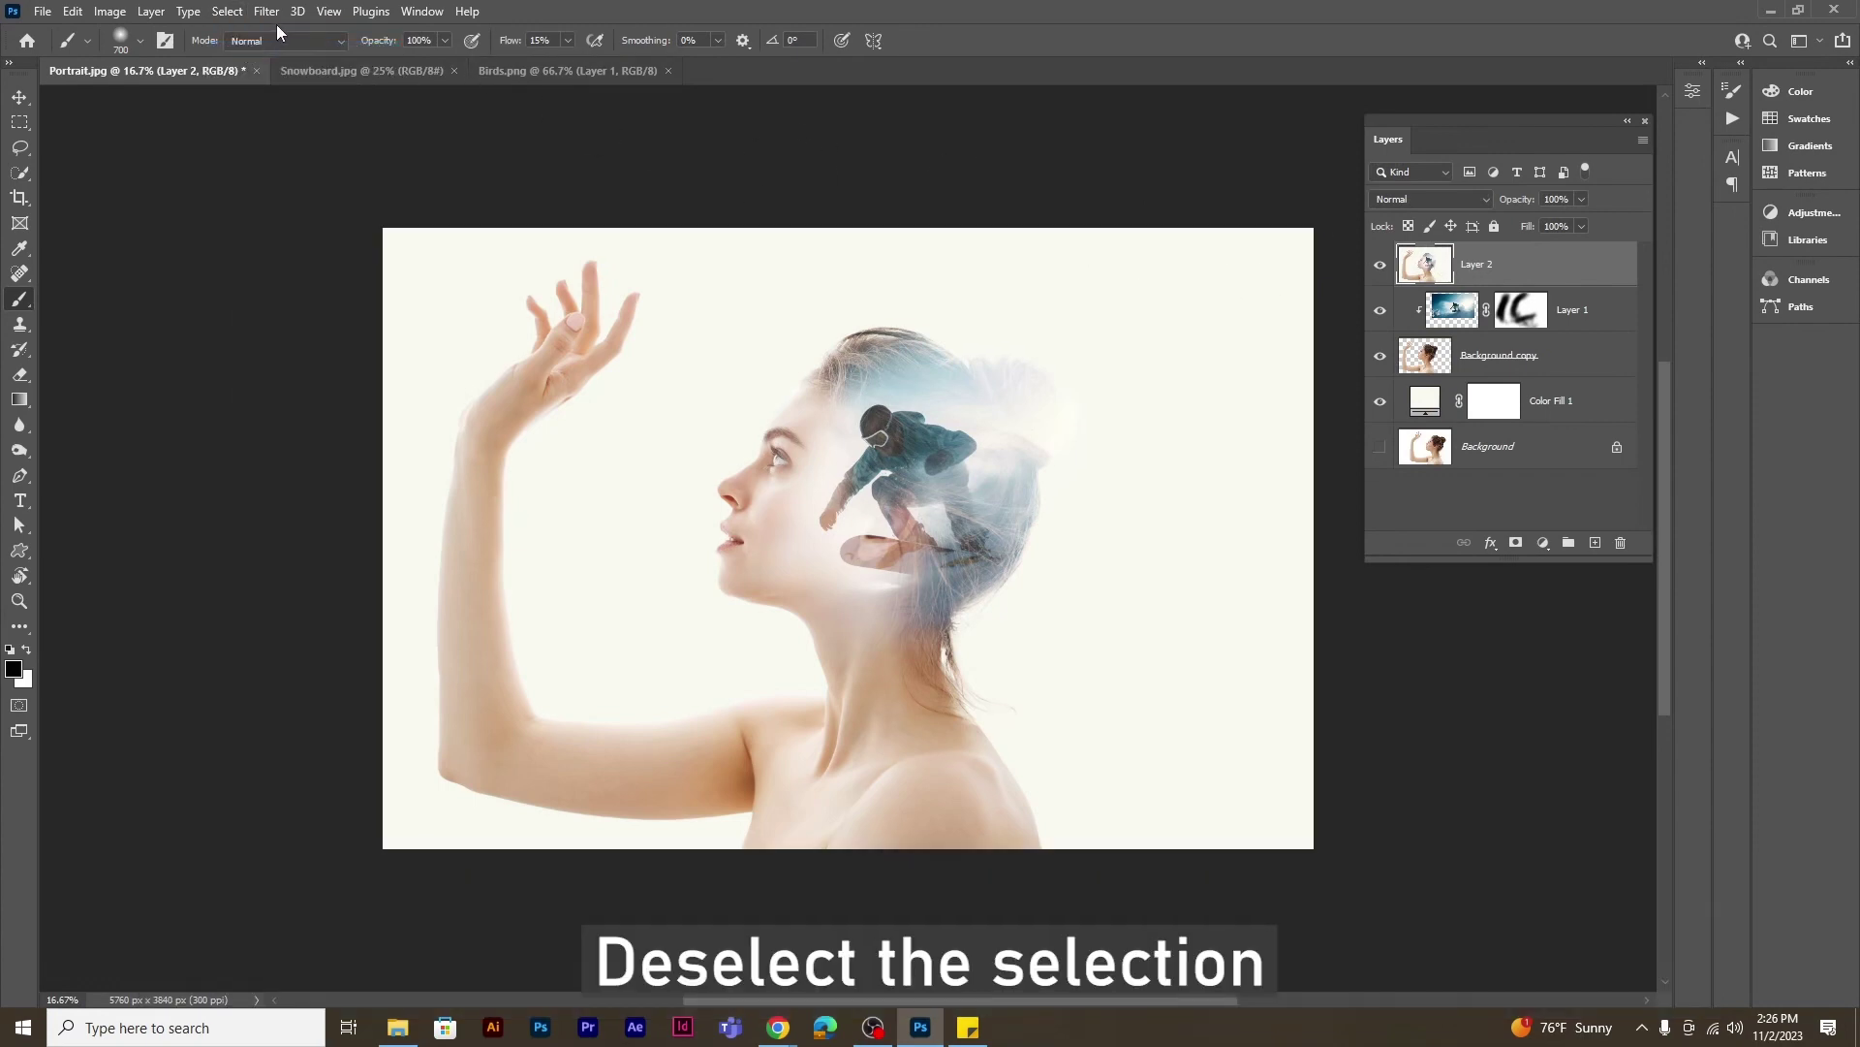
{"action": "left_click", "coordinate": [267, 10]}
Apply Camera Raw with Temperature -17, Exposure +0.15, darker shadows, Clarity +33, grain and vignette
{"action": "left_click", "coordinate": [294, 156]}
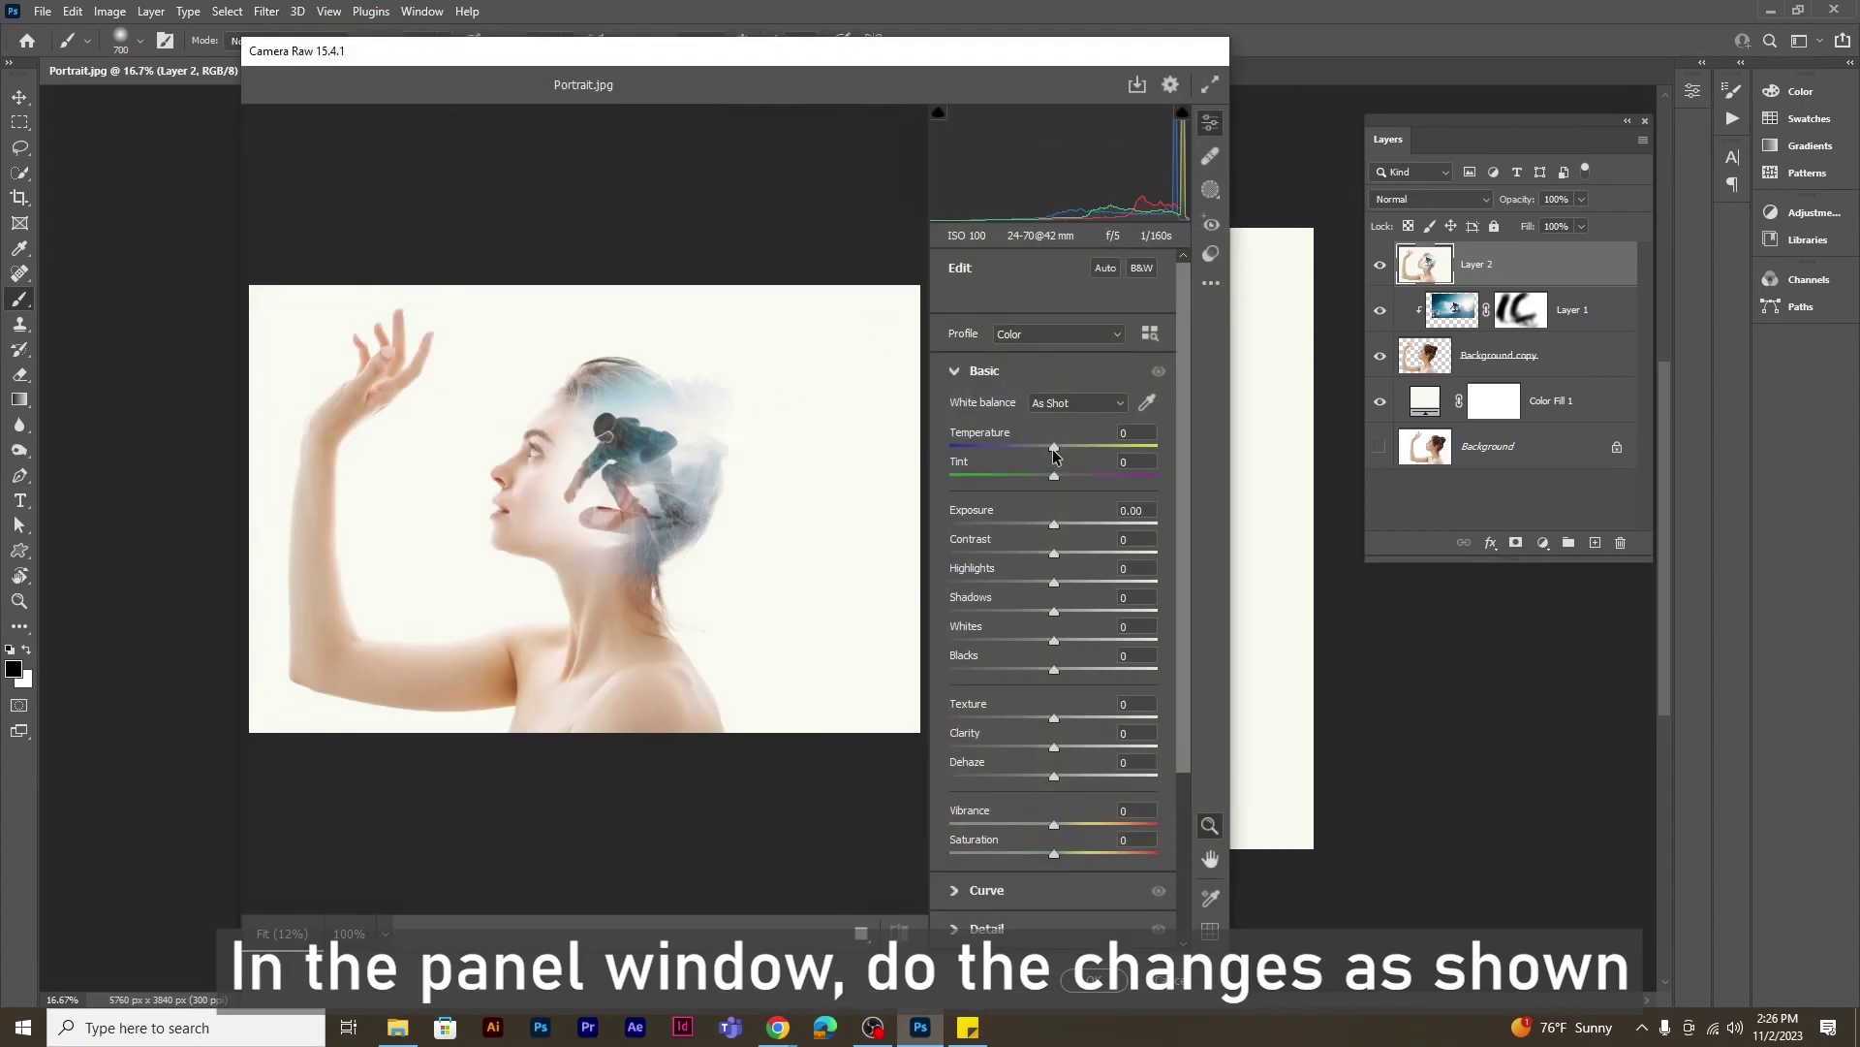
{"action": "left_click_drag", "start_coordinate": [1054, 454], "coordinate": [1036, 446]}
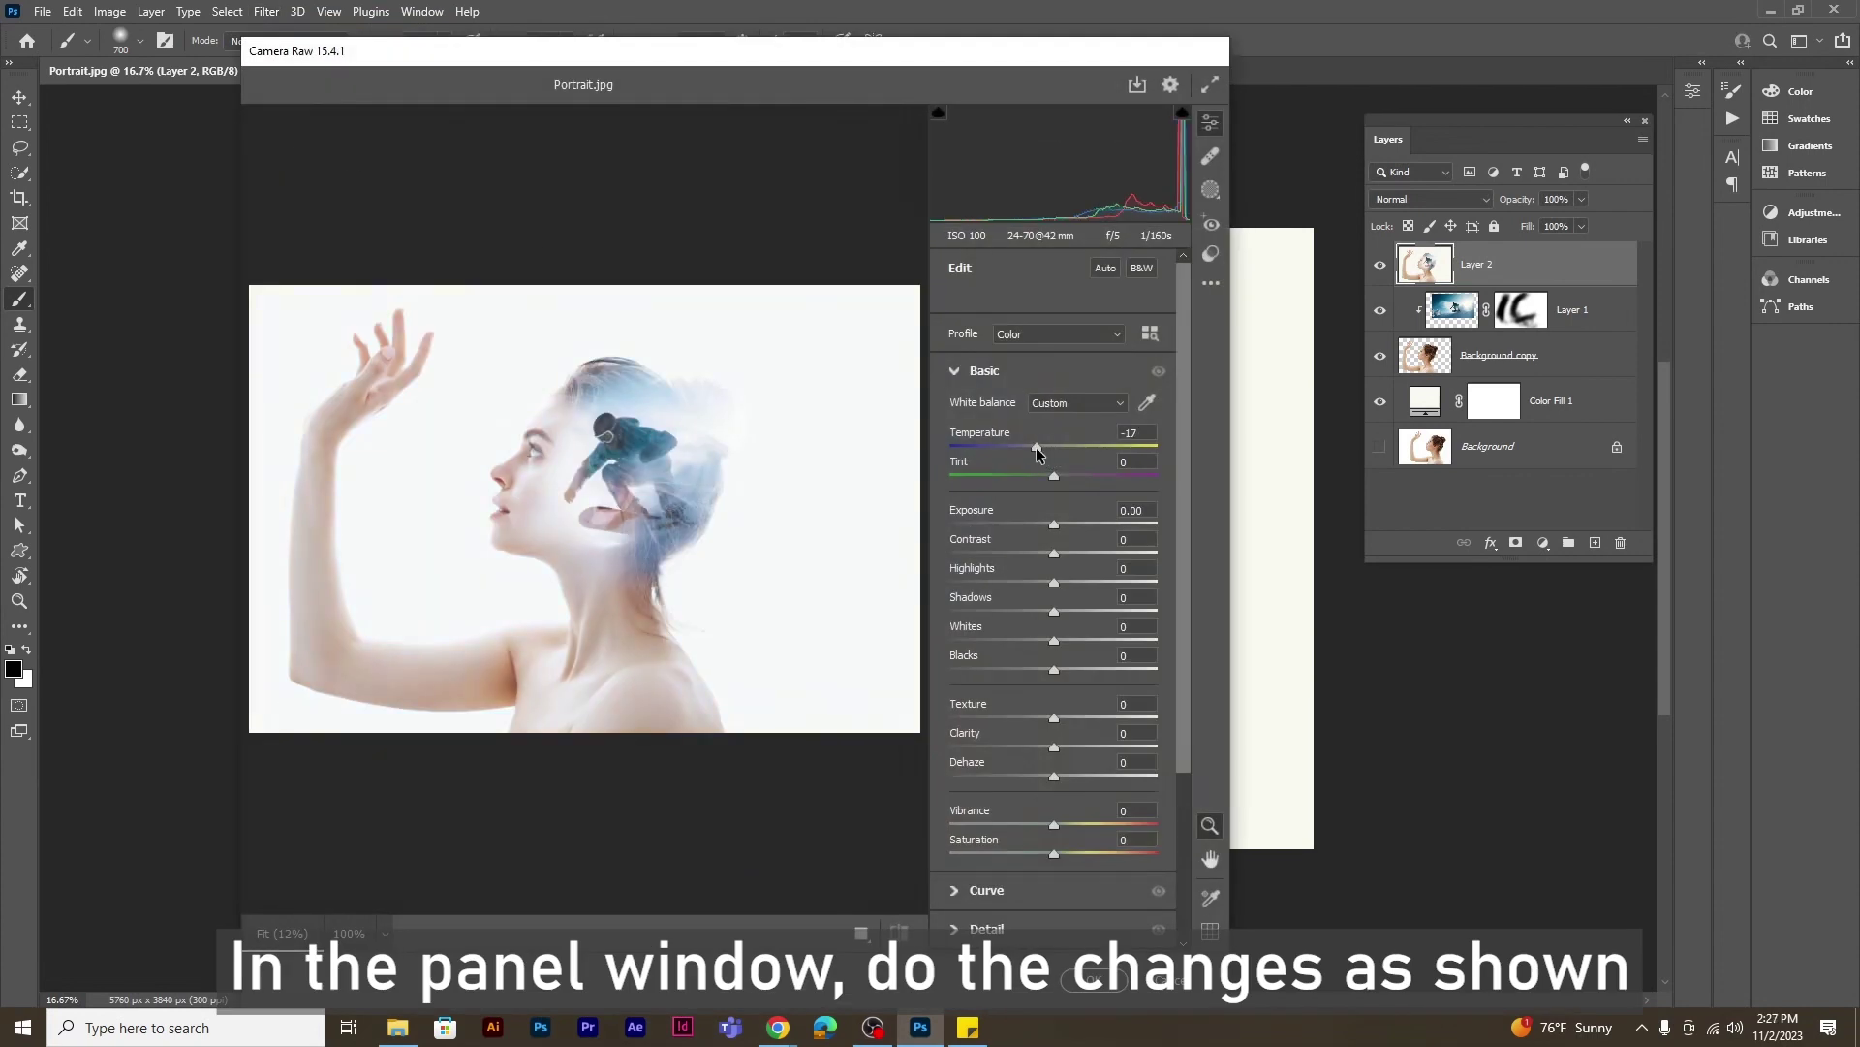
{"action": "left_click_drag", "start_coordinate": [1055, 527], "coordinate": [1097, 555]}
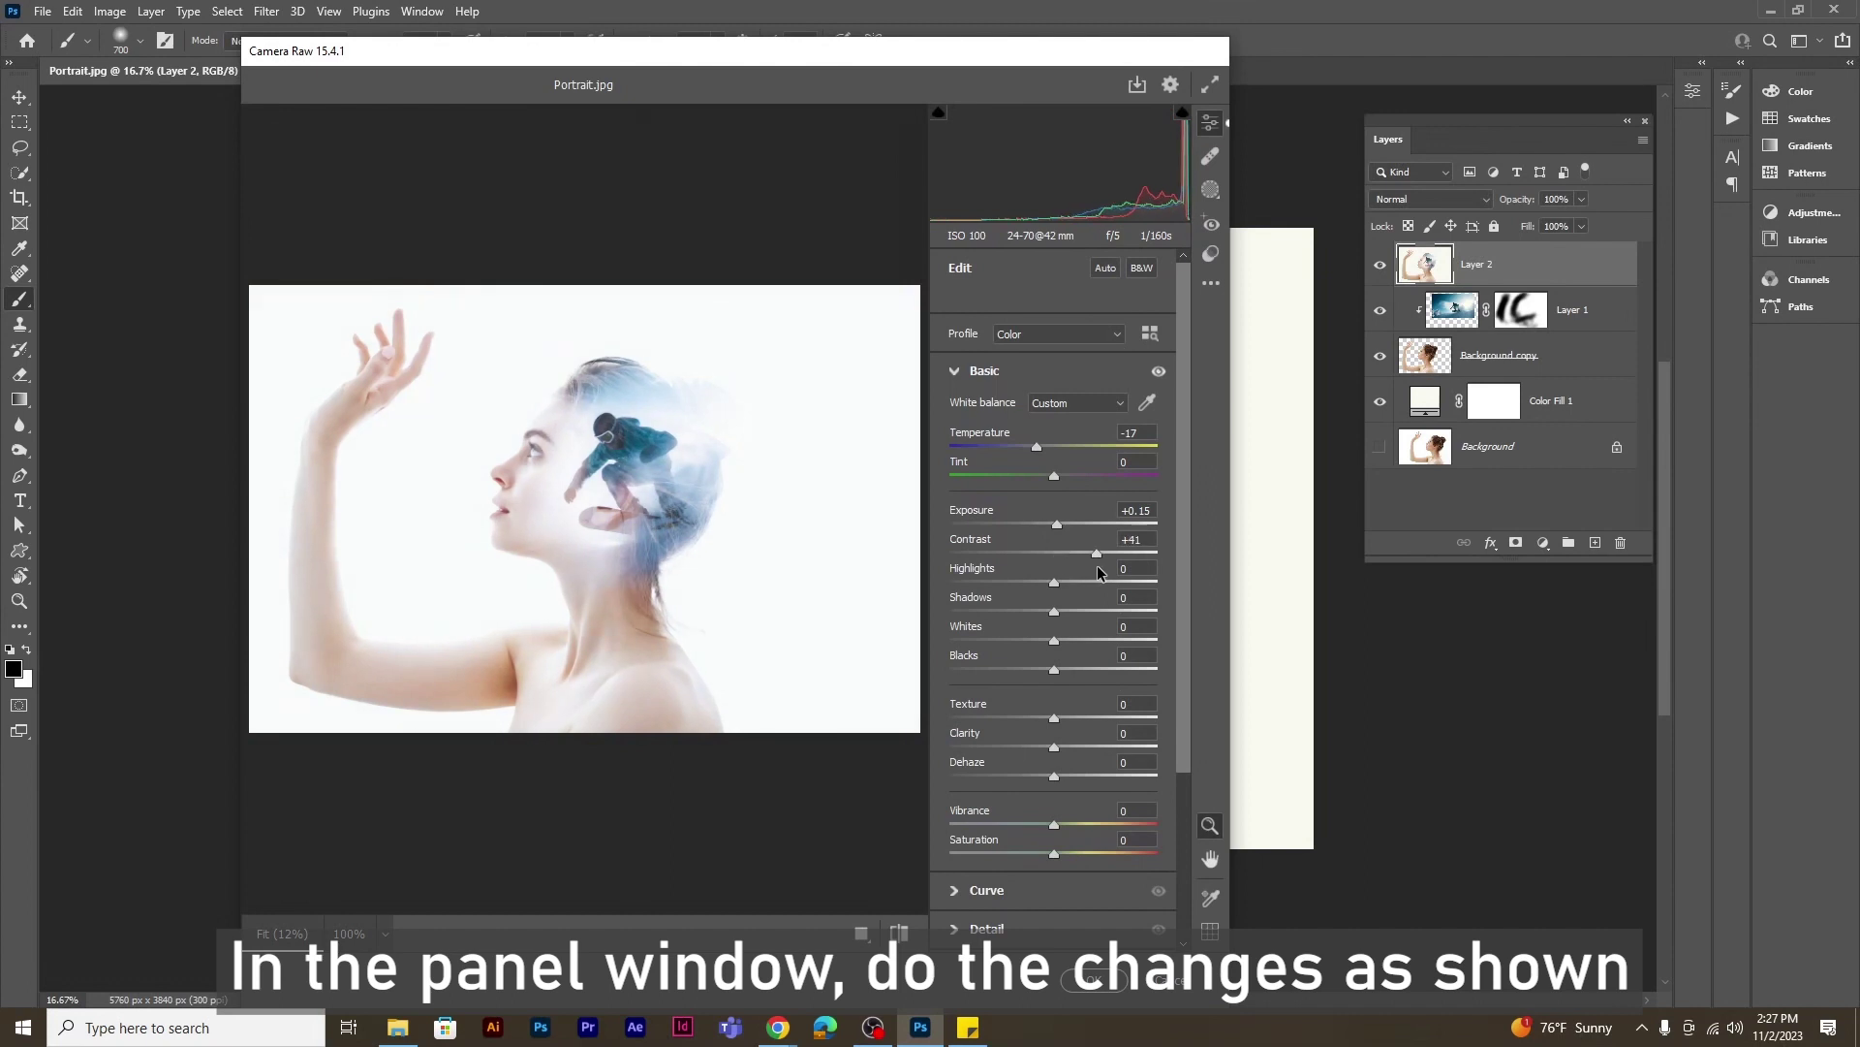
{"action": "left_click_drag", "start_coordinate": [1021, 611], "coordinate": [1024, 615]}
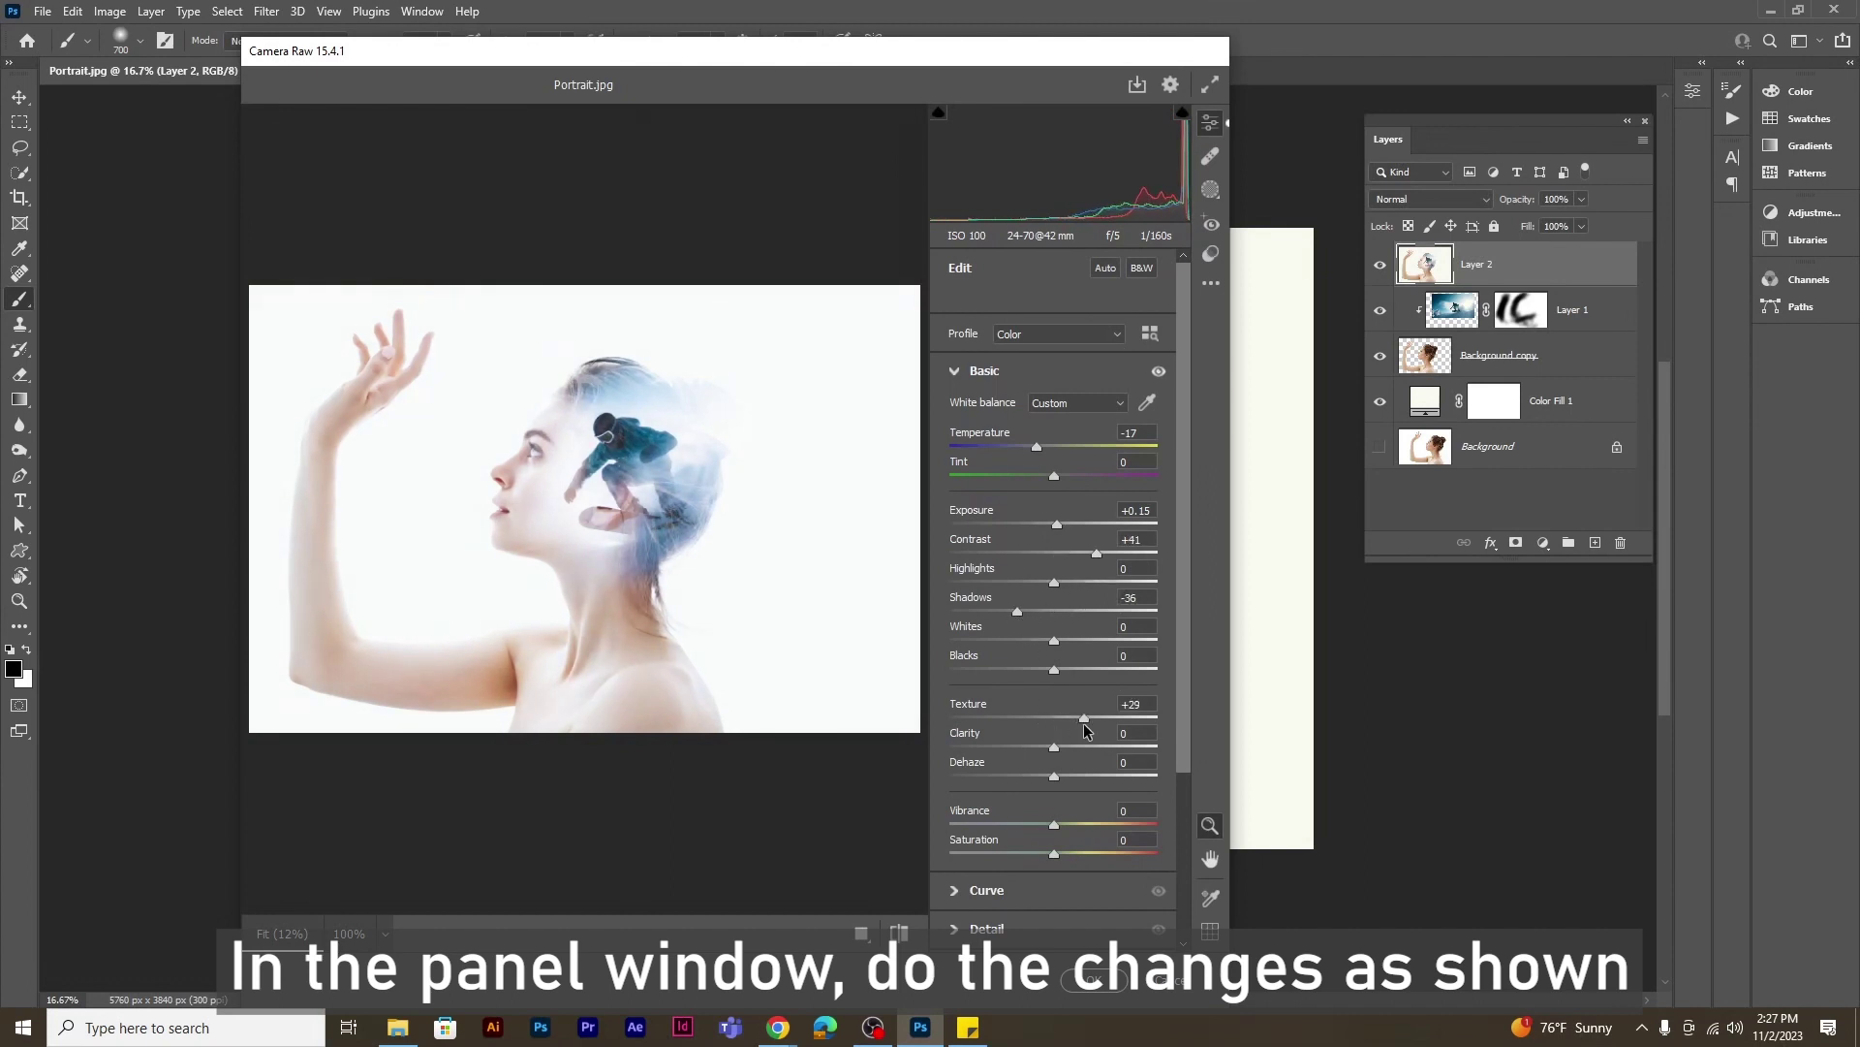
{"action": "left_click_drag", "start_coordinate": [1054, 746], "coordinate": [1087, 765]}
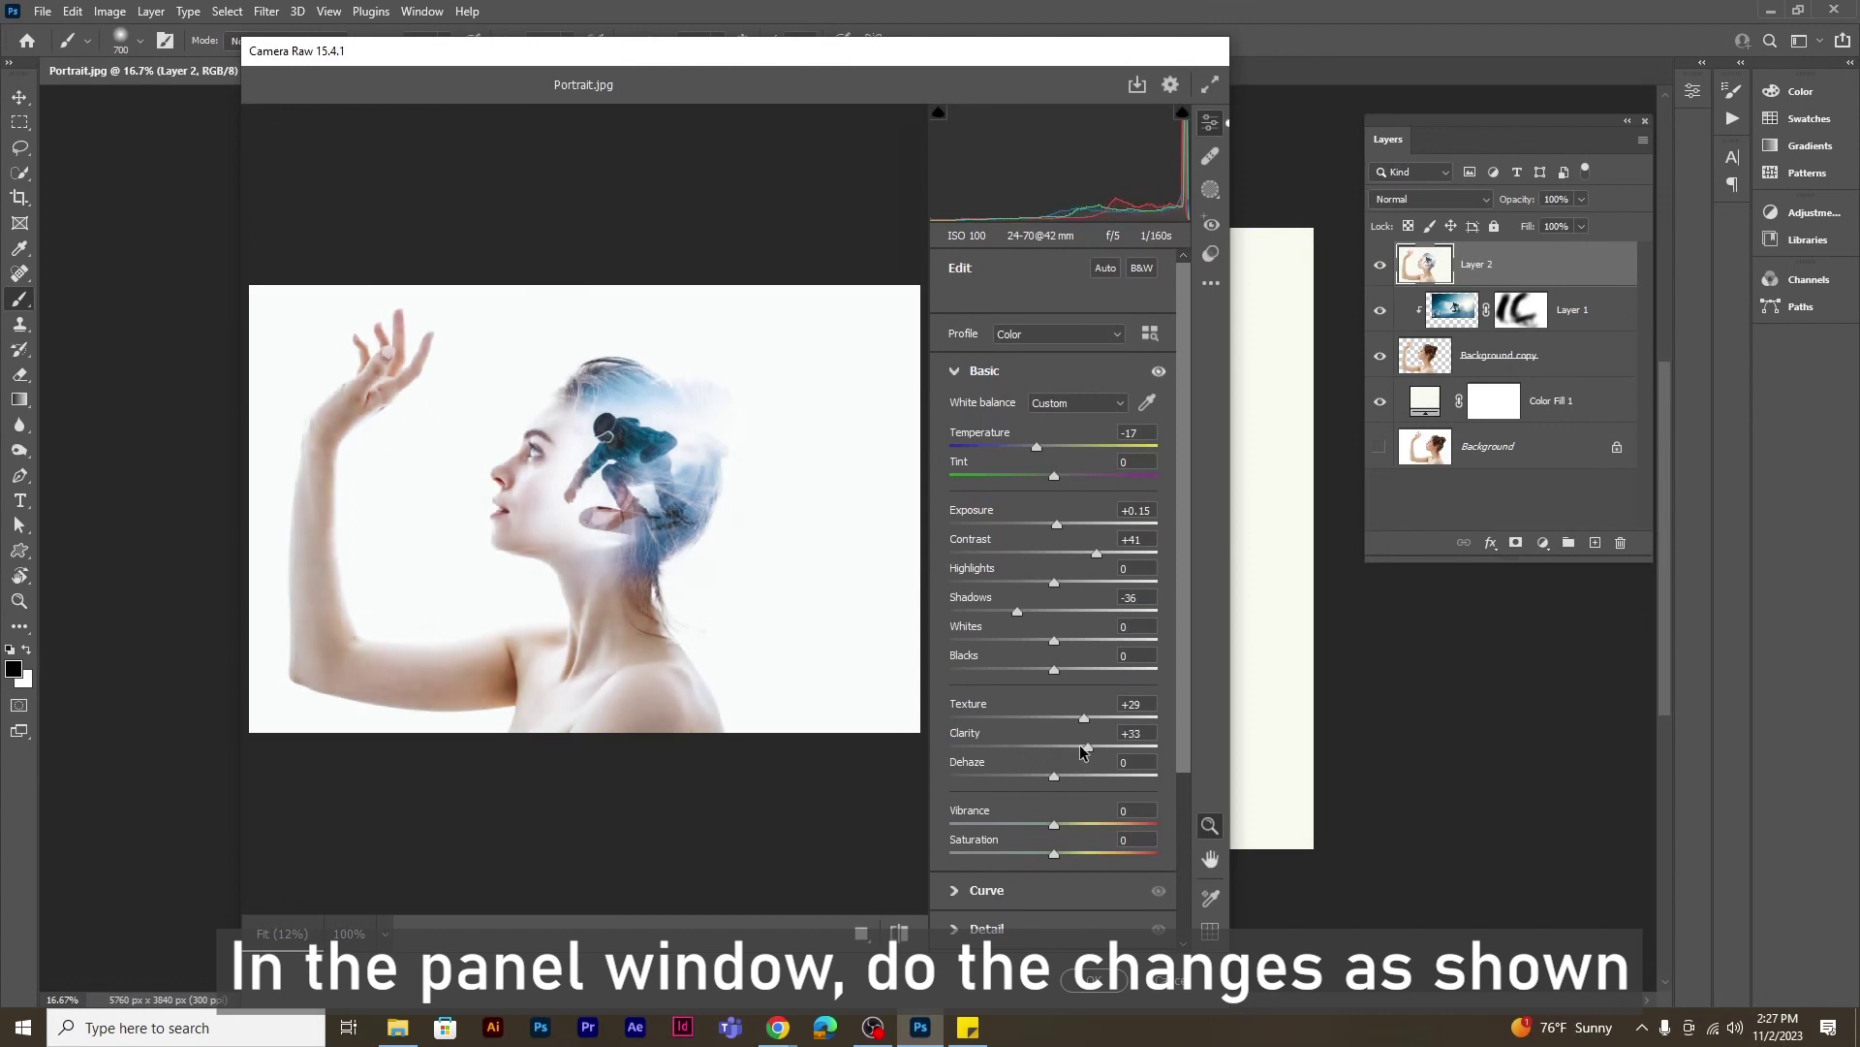
{"action": "scroll", "coordinate": [1112, 802], "scroll_direction": "down", "scroll_amount": 2}
{"action": "scroll", "coordinate": [1149, 844], "scroll_direction": "down", "scroll_amount": 2}
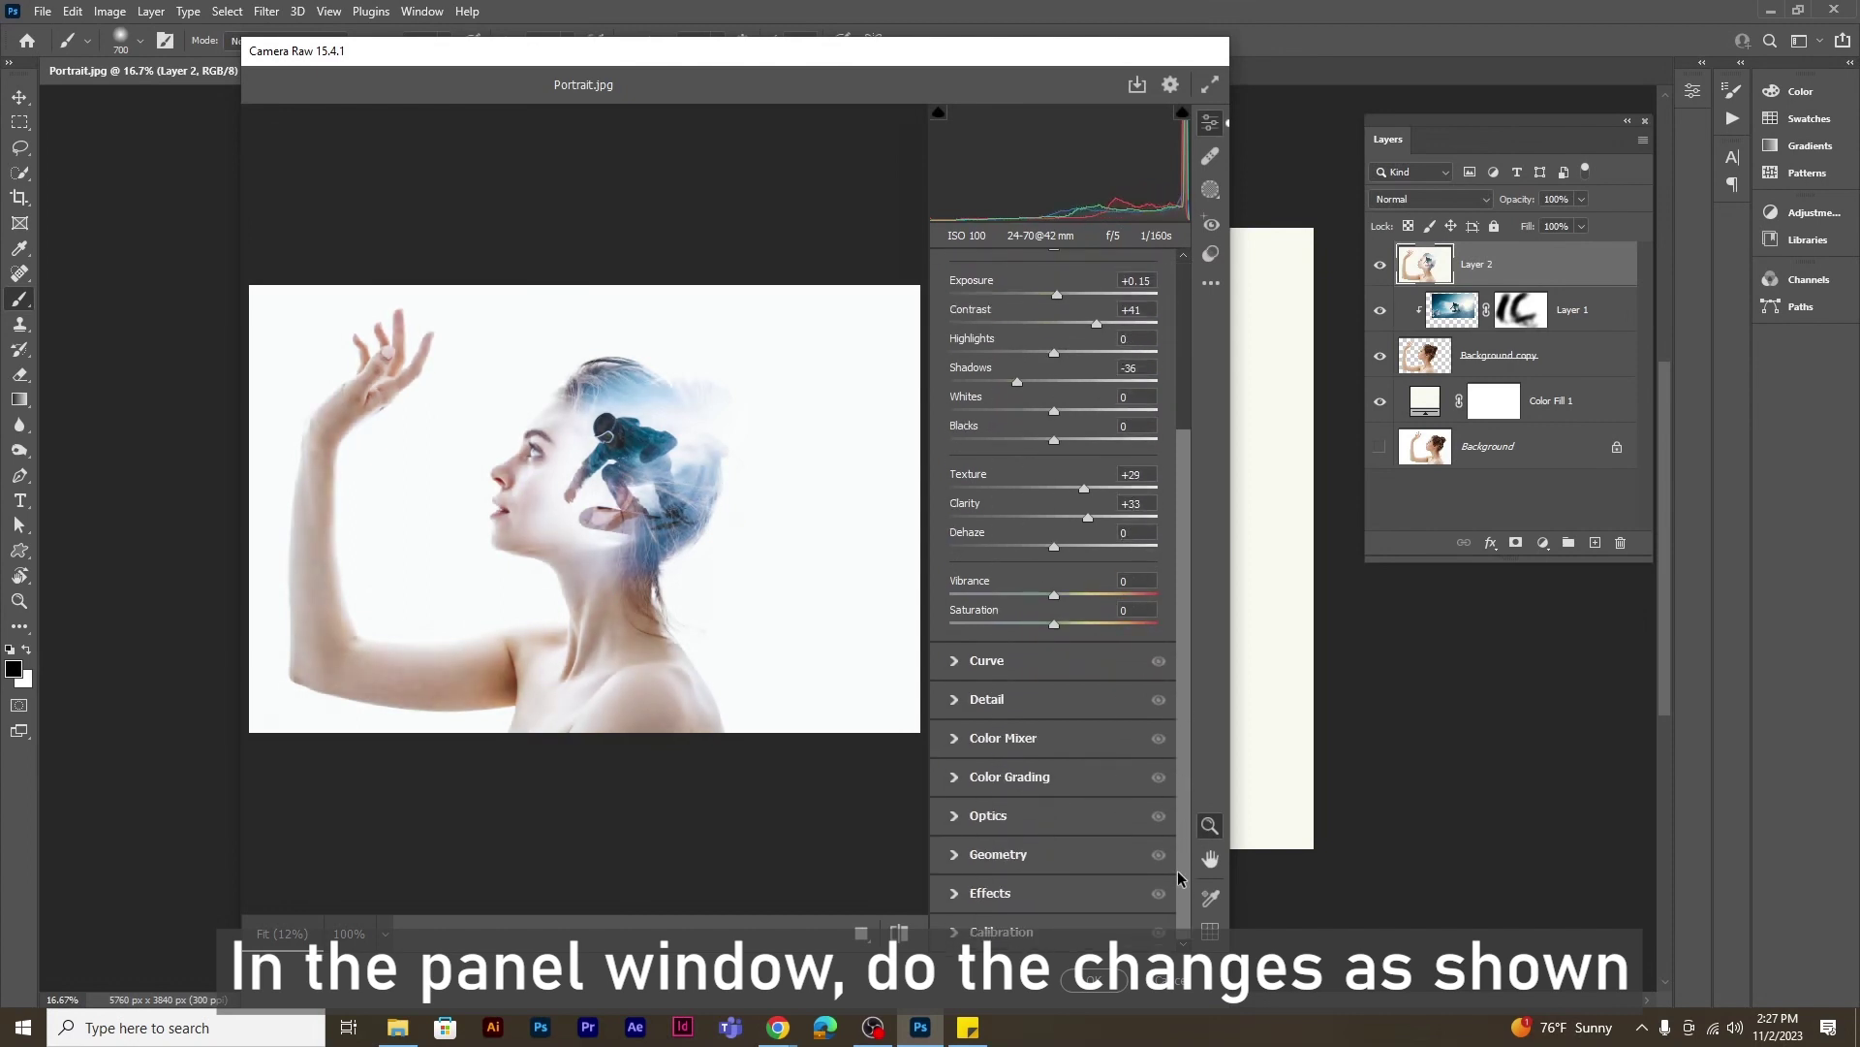
{"action": "left_click", "coordinate": [952, 896]}
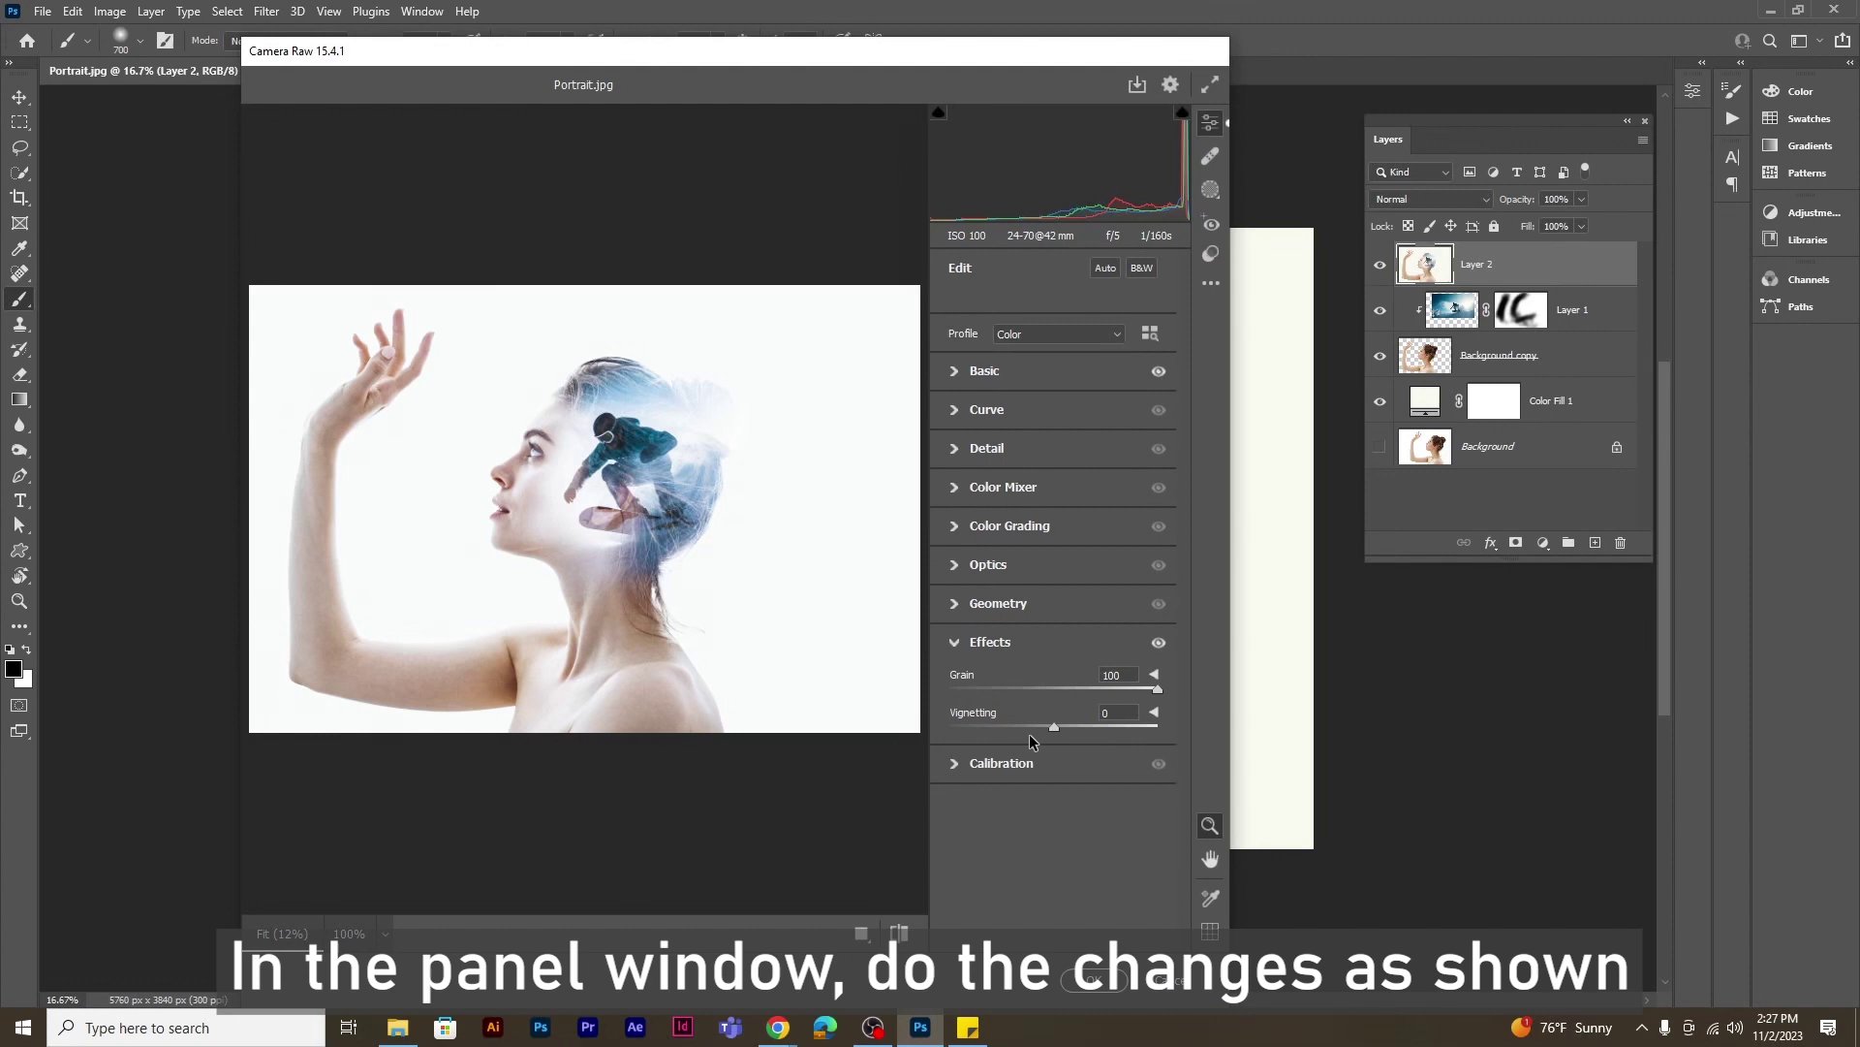
{"action": "left_click_drag", "start_coordinate": [1029, 734], "coordinate": [1010, 728]}
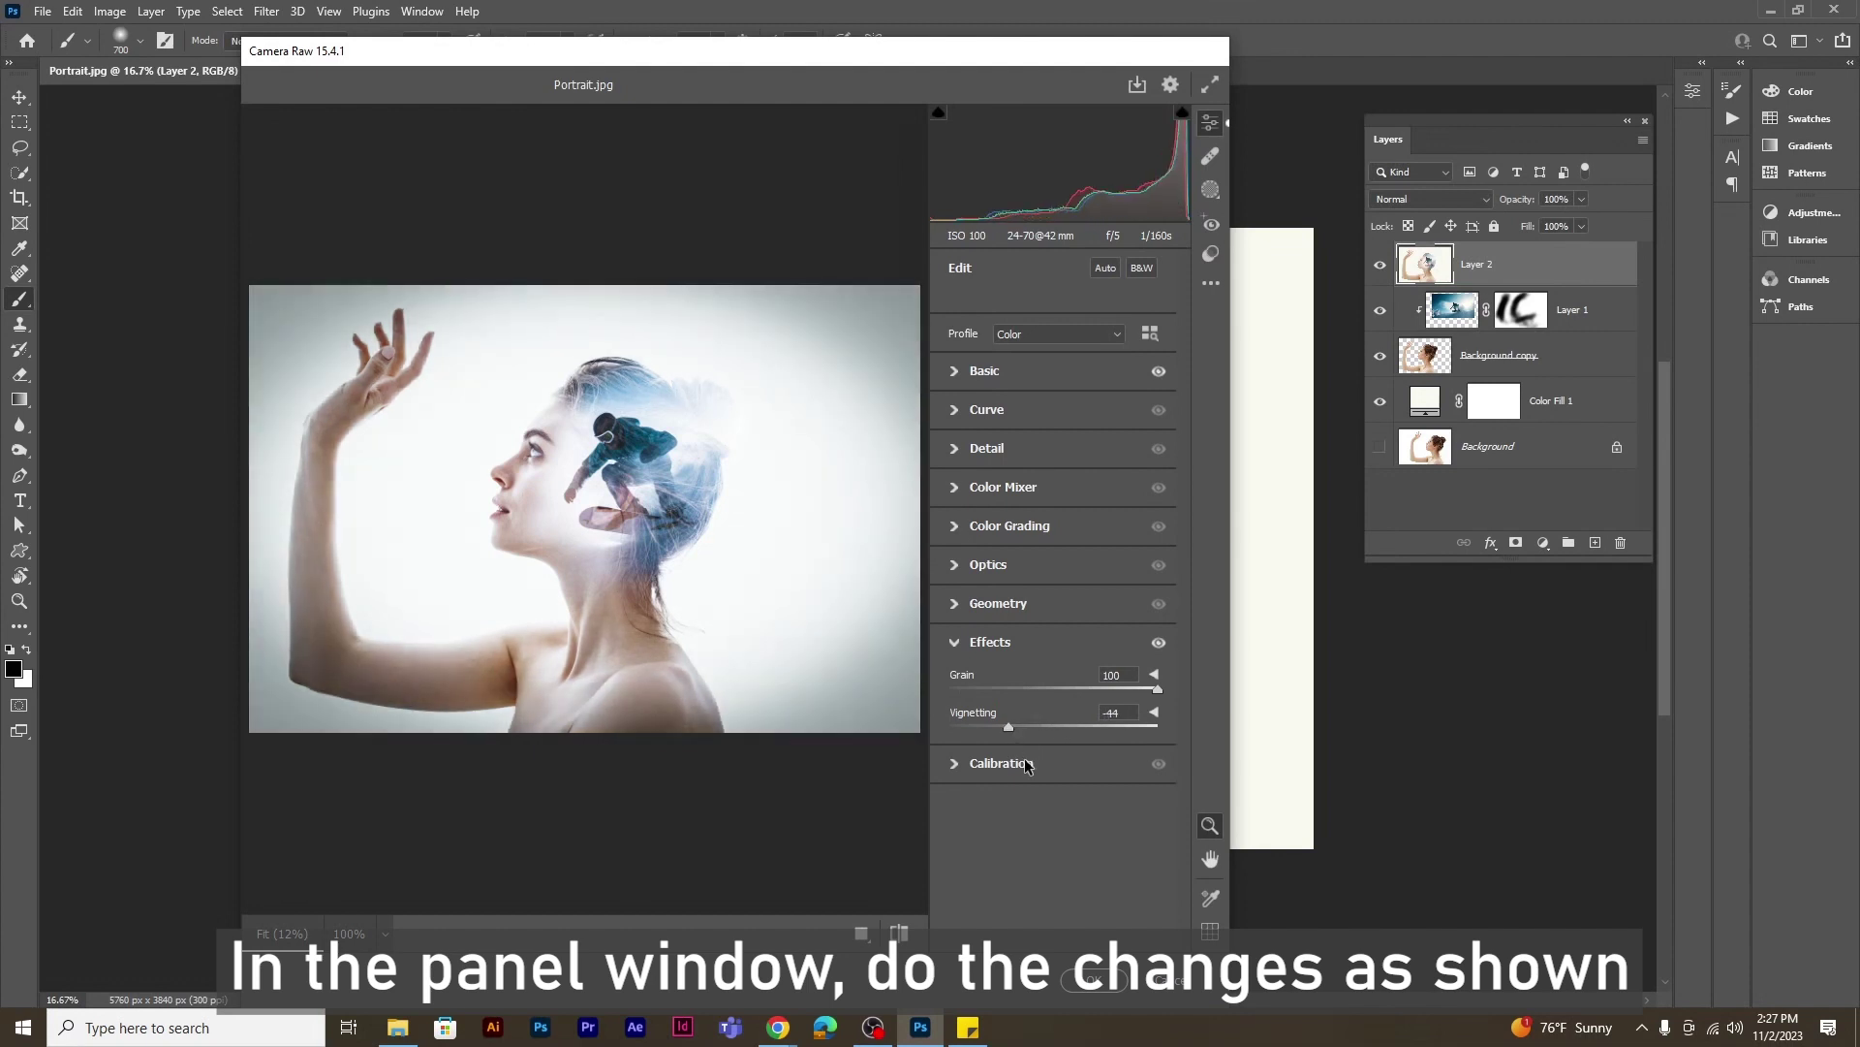
{"action": "left_click", "coordinate": [1101, 991]}
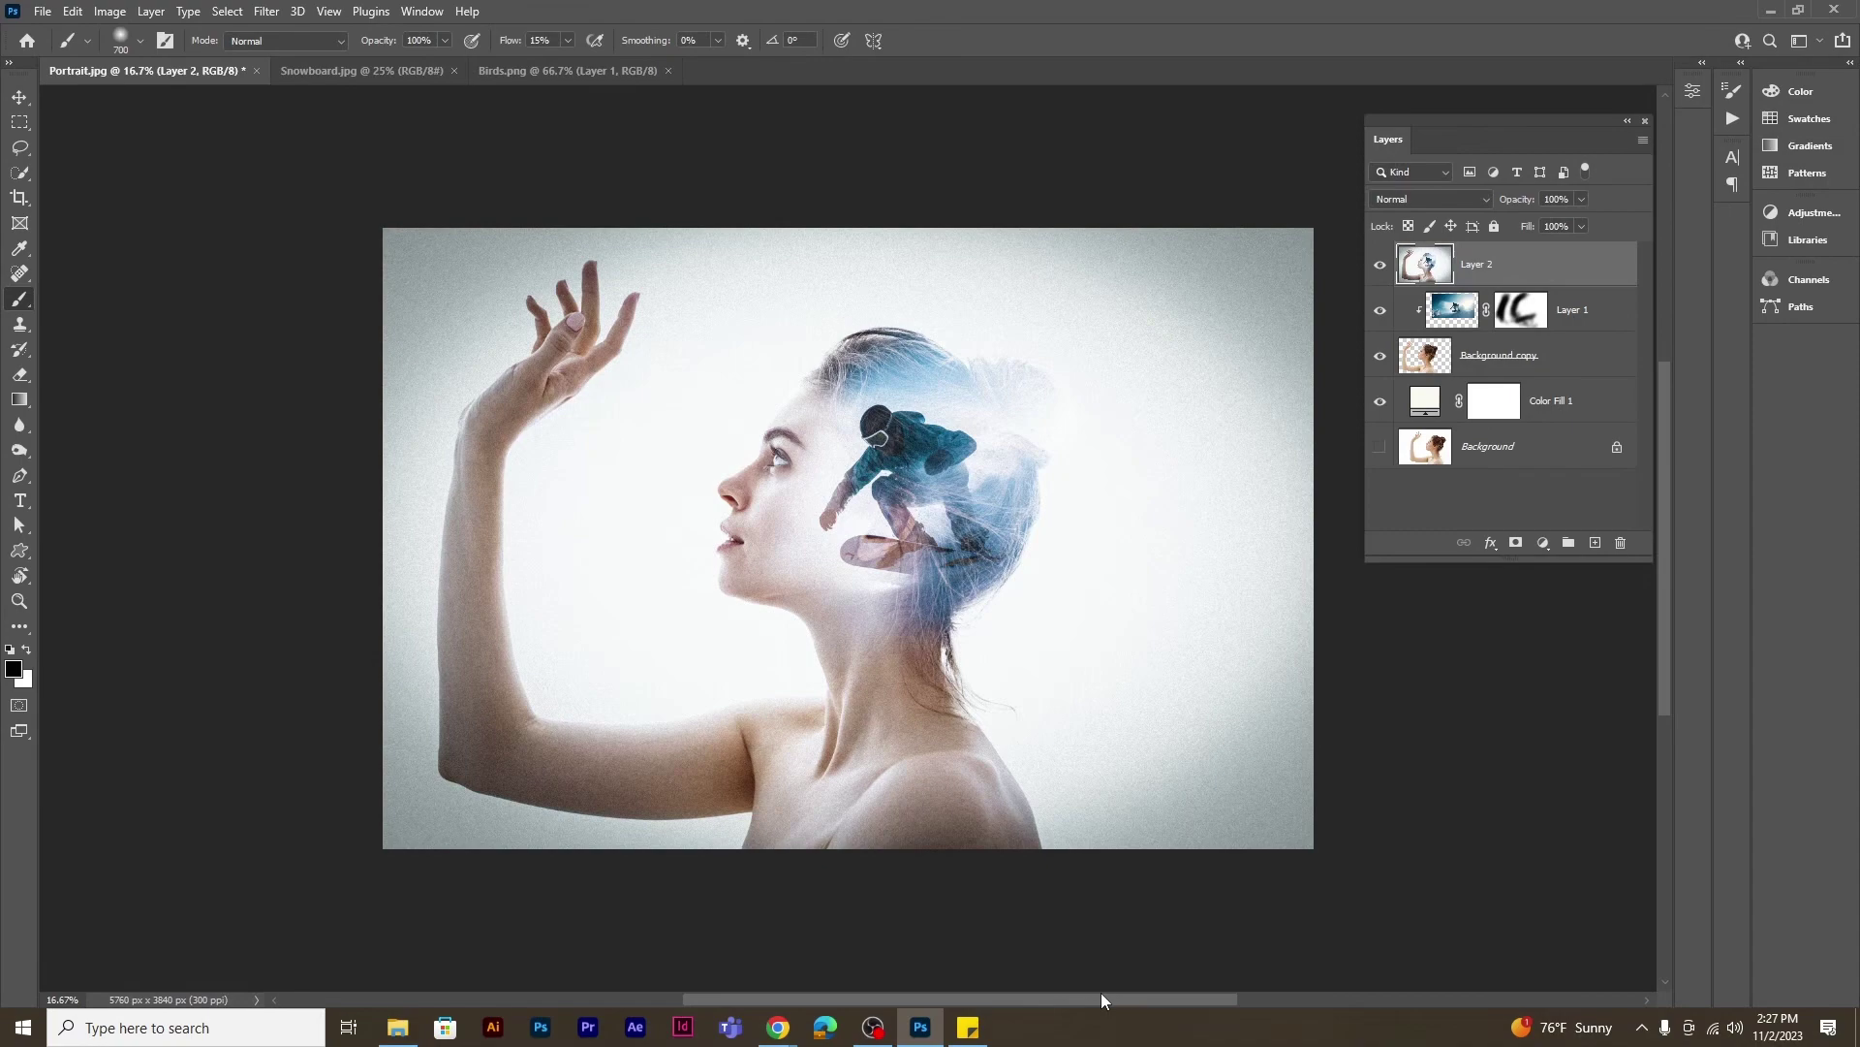
Select and copy the entire Birds.png image, then return to Portrait.jpg
{"action": "left_click", "coordinate": [577, 71]}
{"action": "left_click", "coordinate": [228, 10]}
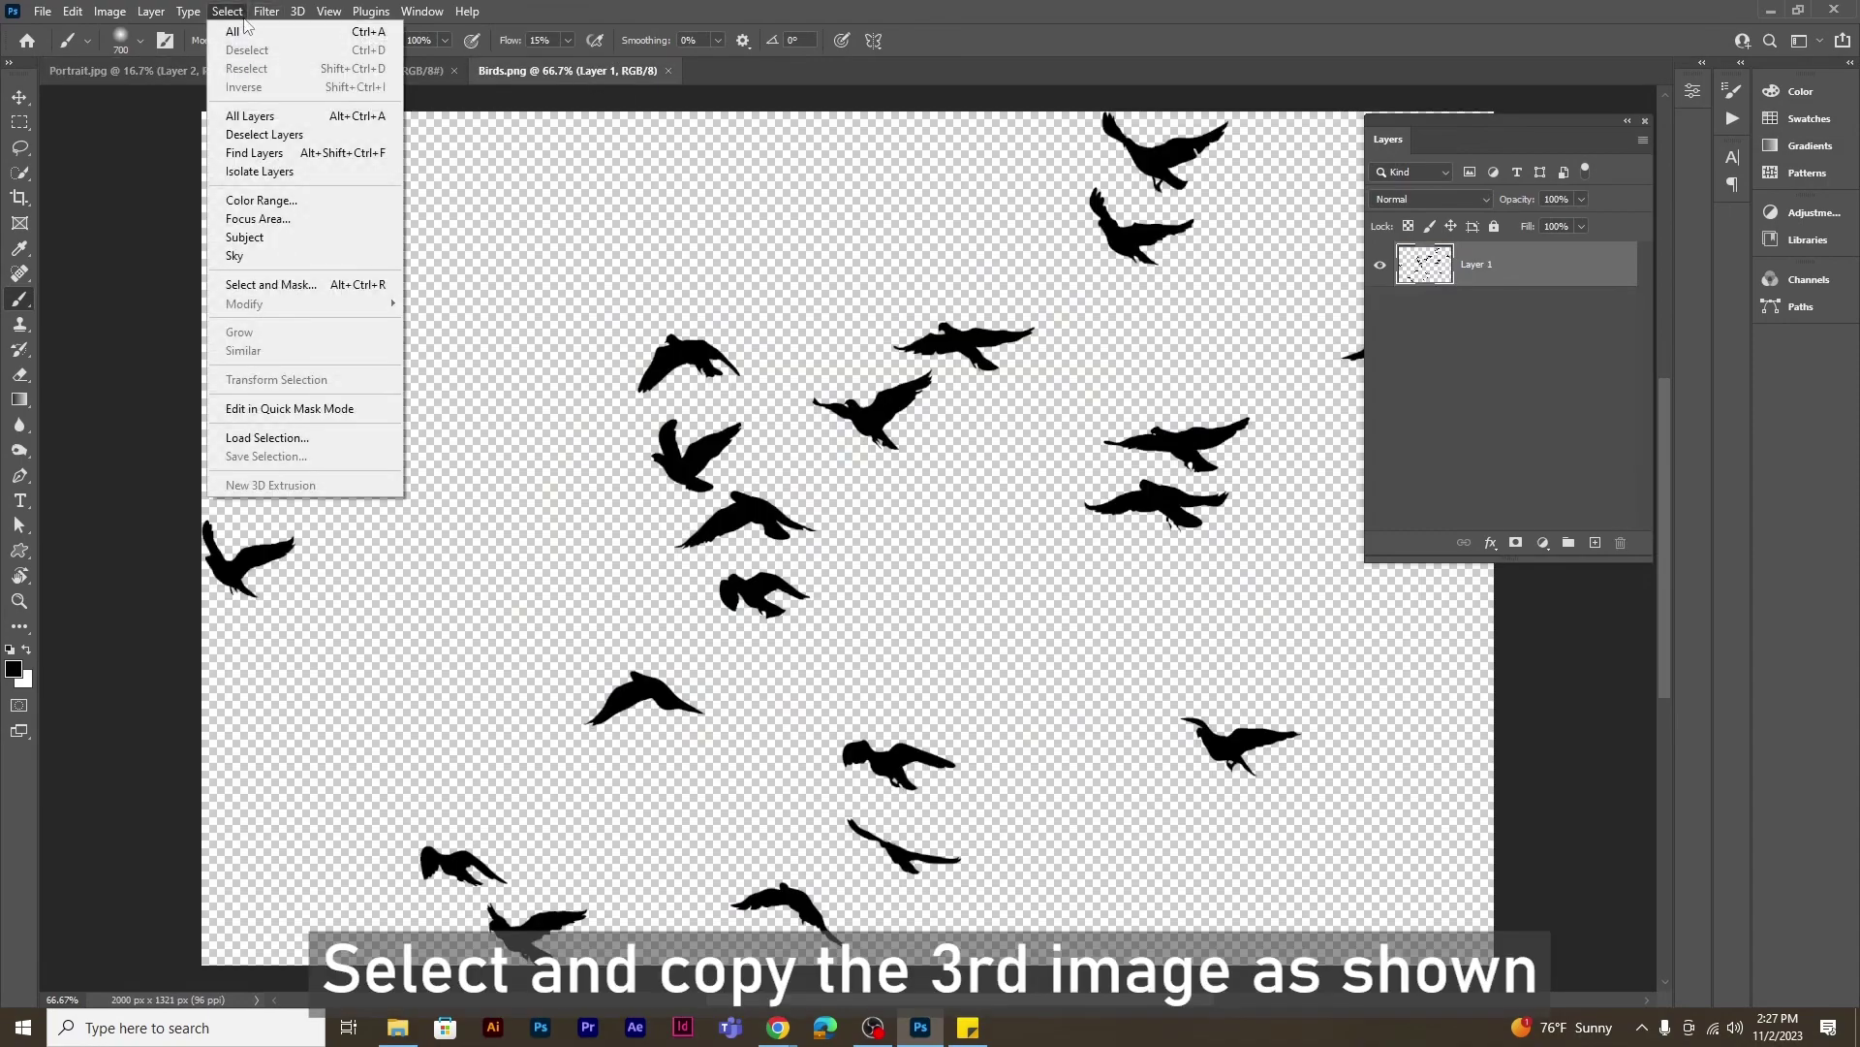
{"action": "left_click", "coordinate": [248, 31]}
{"action": "left_click", "coordinate": [72, 10]}
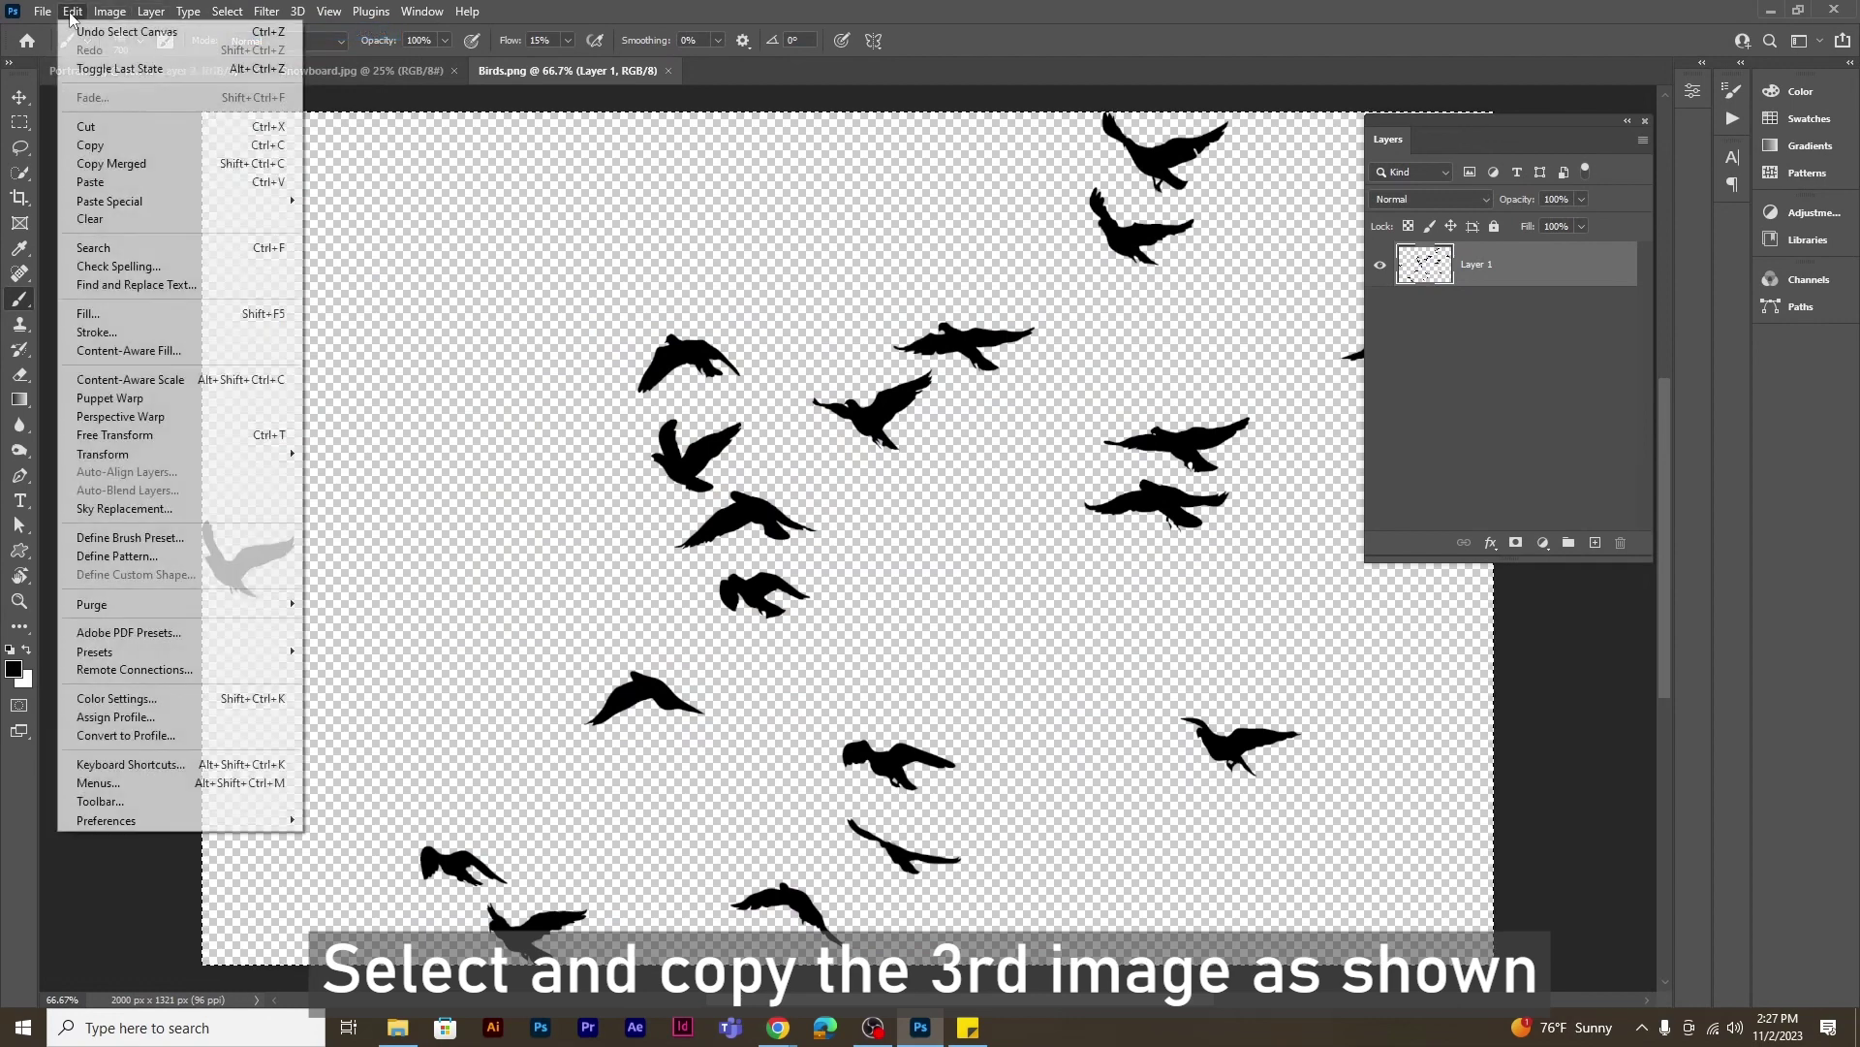
{"action": "left_click", "coordinate": [102, 145]}
{"action": "left_click", "coordinate": [204, 71]}
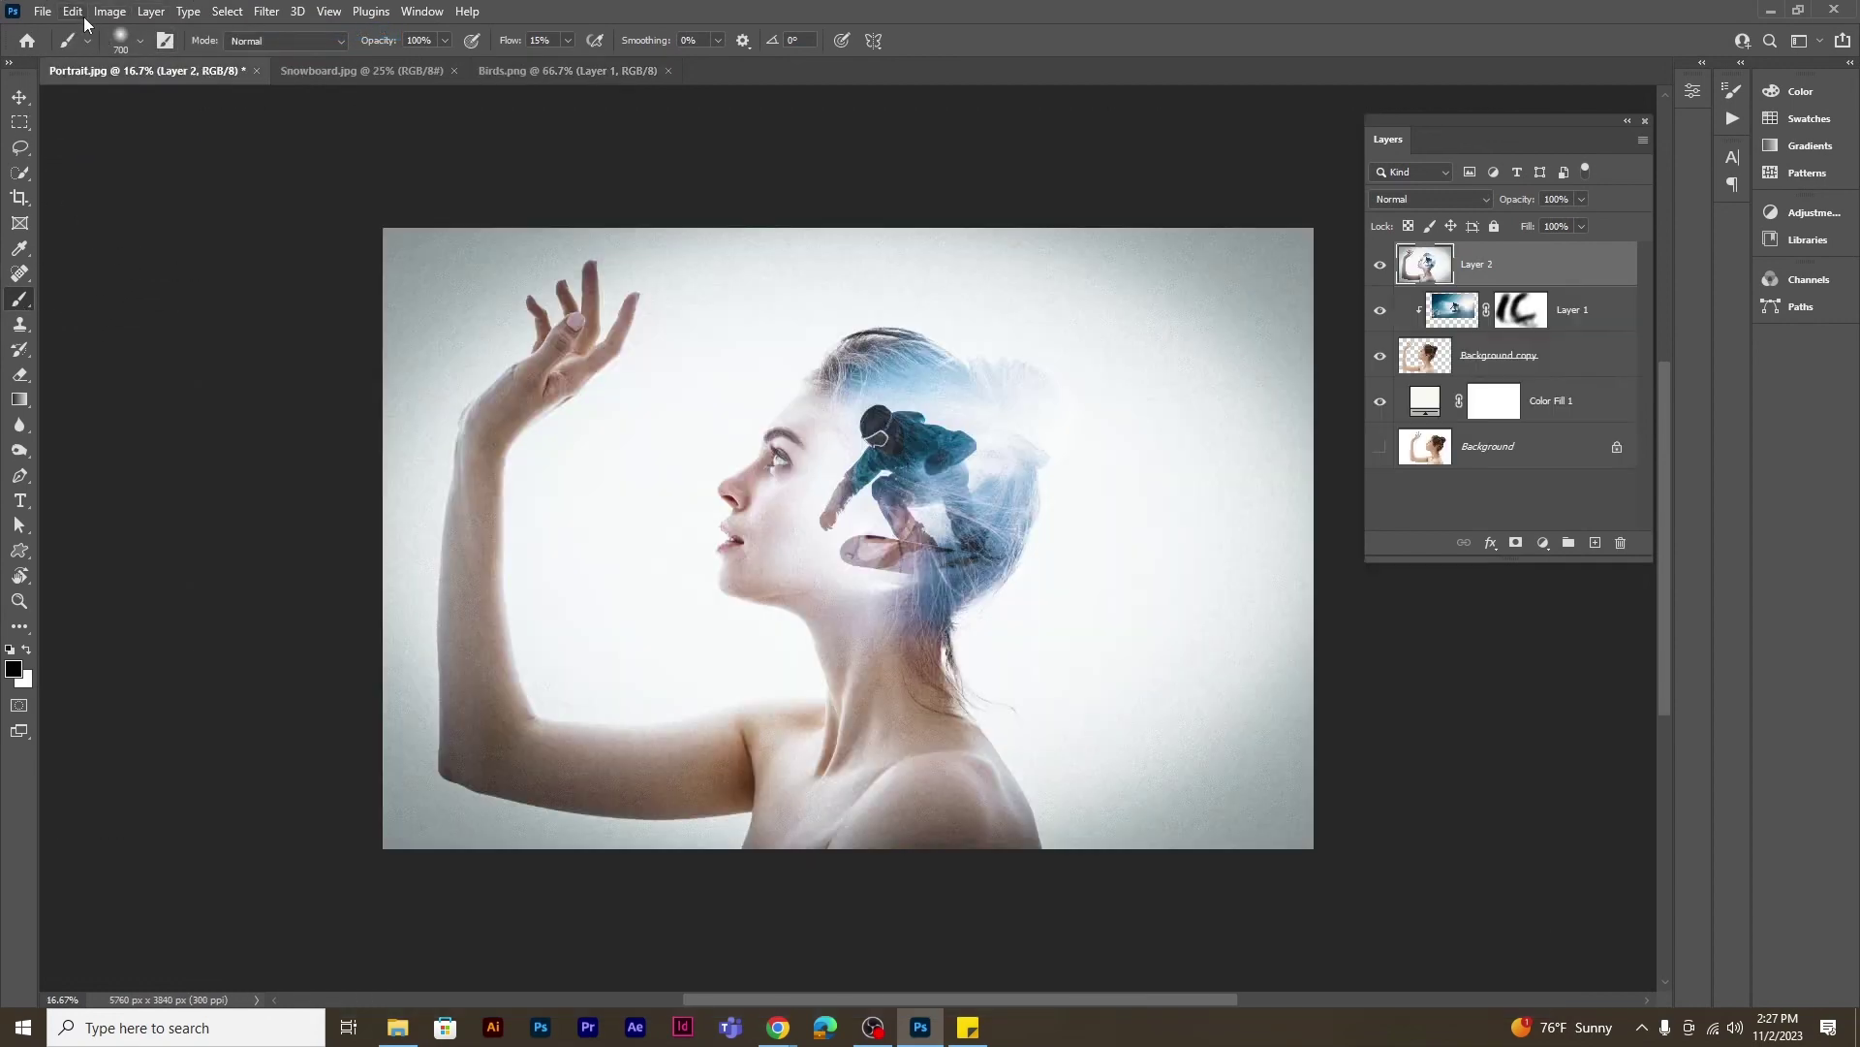
{"action": "left_click", "coordinate": [72, 12]}
Paste the birds, move them up beside her head, and scale them to about 119%
{"action": "left_click", "coordinate": [107, 181]}
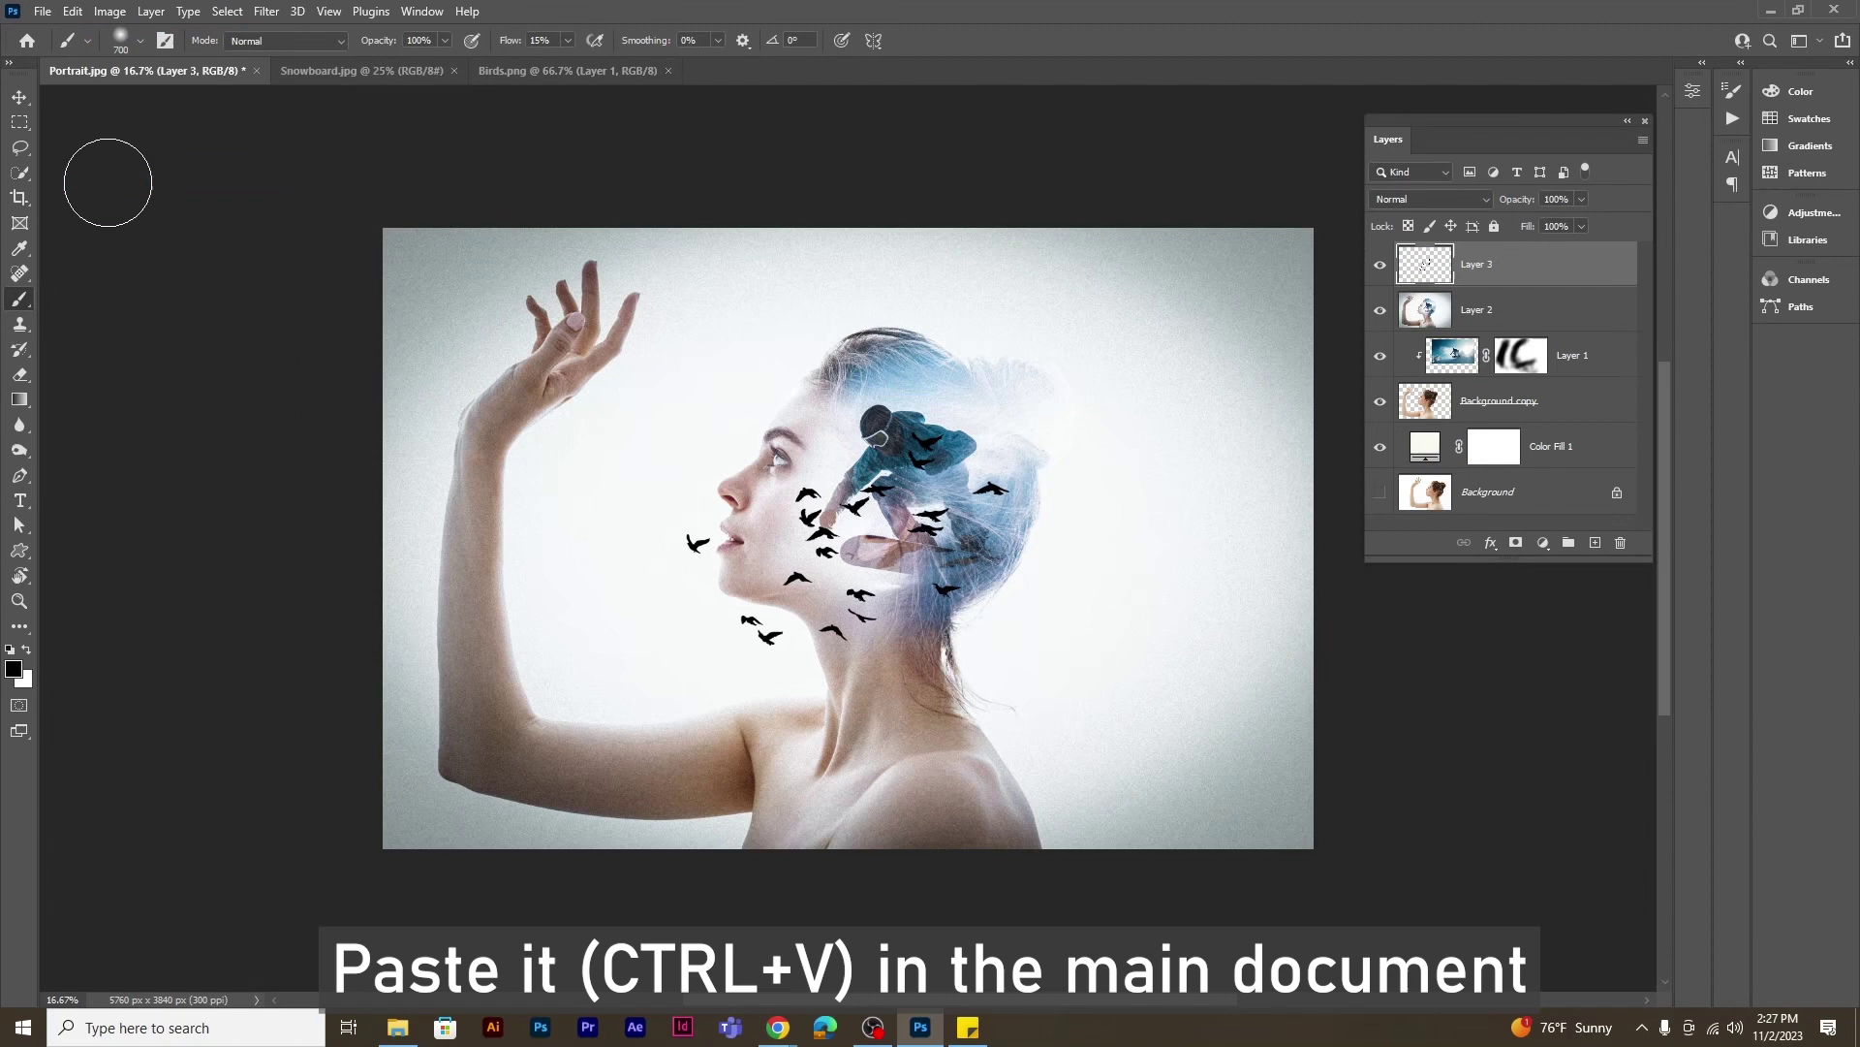
{"action": "left_click", "coordinate": [21, 98]}
{"action": "left_click_drag", "start_coordinate": [873, 518], "coordinate": [1075, 334]}
{"action": "key", "text": "ctrl+t"}
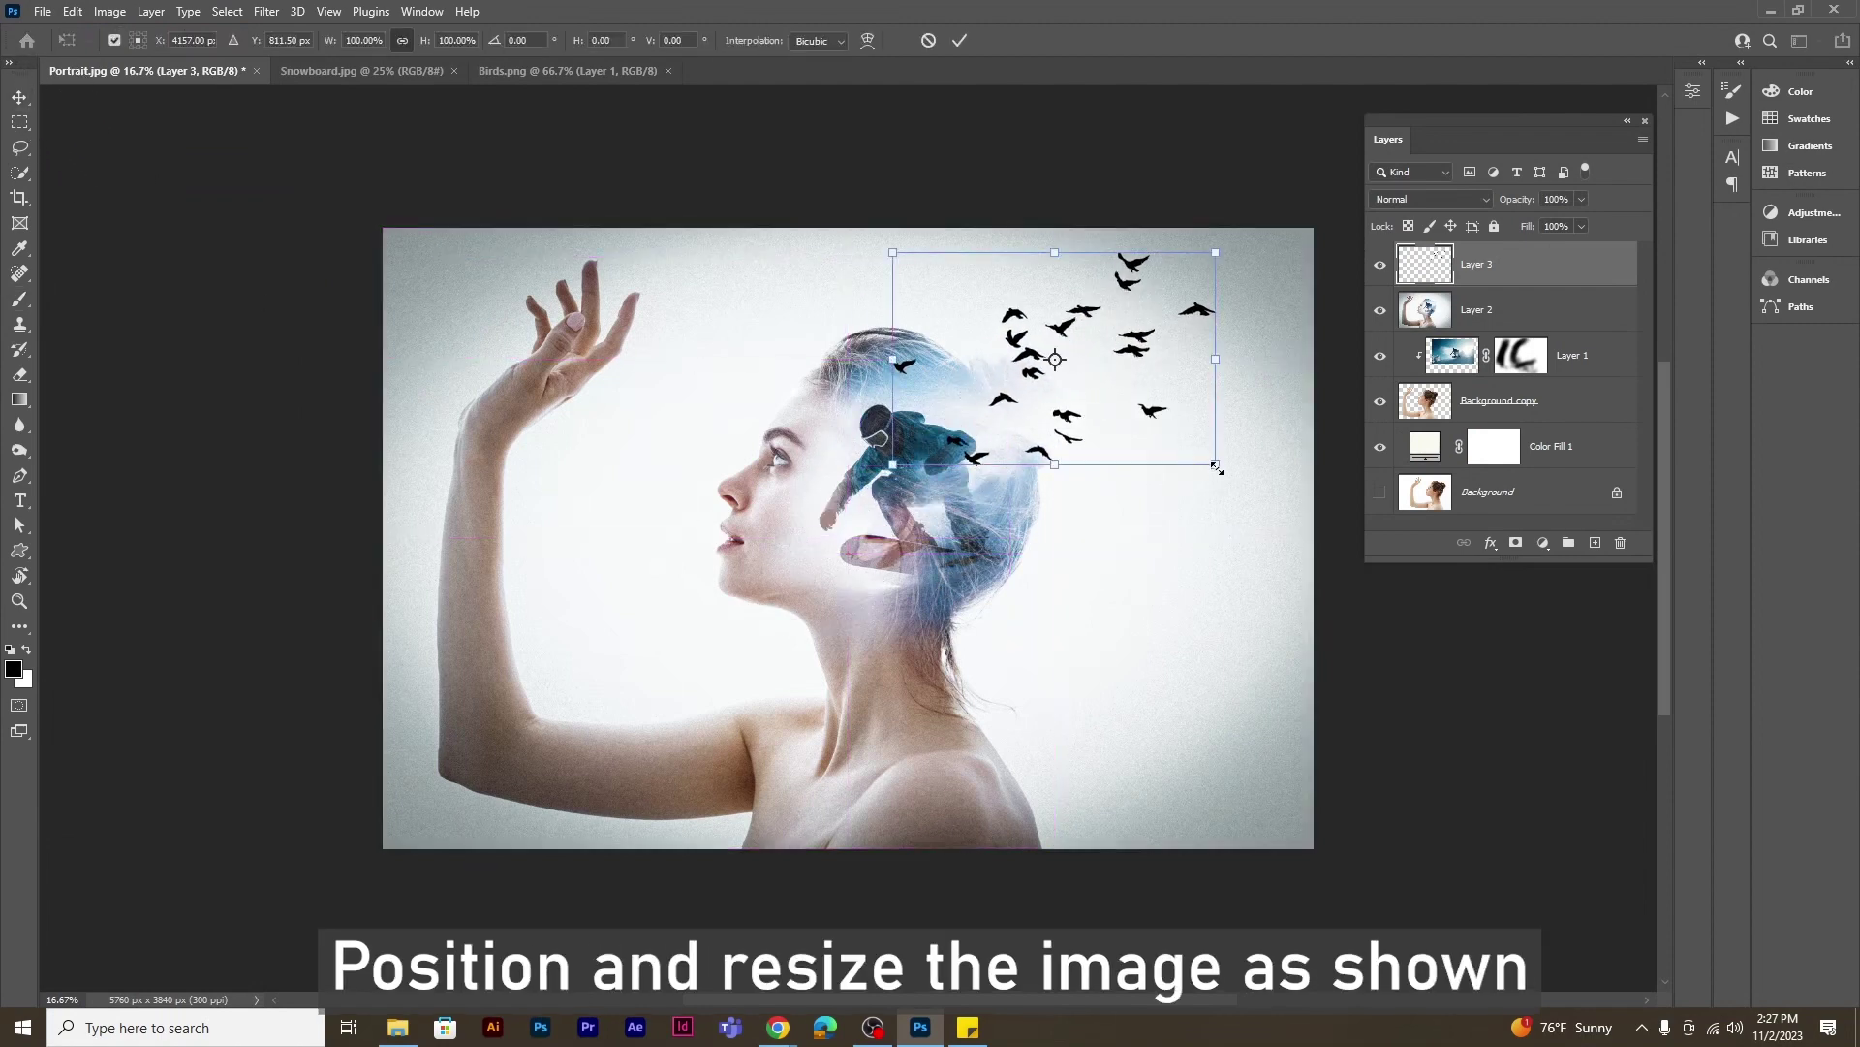
{"action": "left_click_drag", "start_coordinate": [1219, 467], "coordinate": [1277, 505]}
{"action": "mouse_move", "coordinate": [1176, 478]}
{"action": "left_mouse_down"}
{"action": "mouse_move", "coordinate": [1159, 463]}
{"action": "mouse_move", "coordinate": [1159, 479]}
{"action": "left_mouse_up"}
{"action": "key", "text": "Return"}
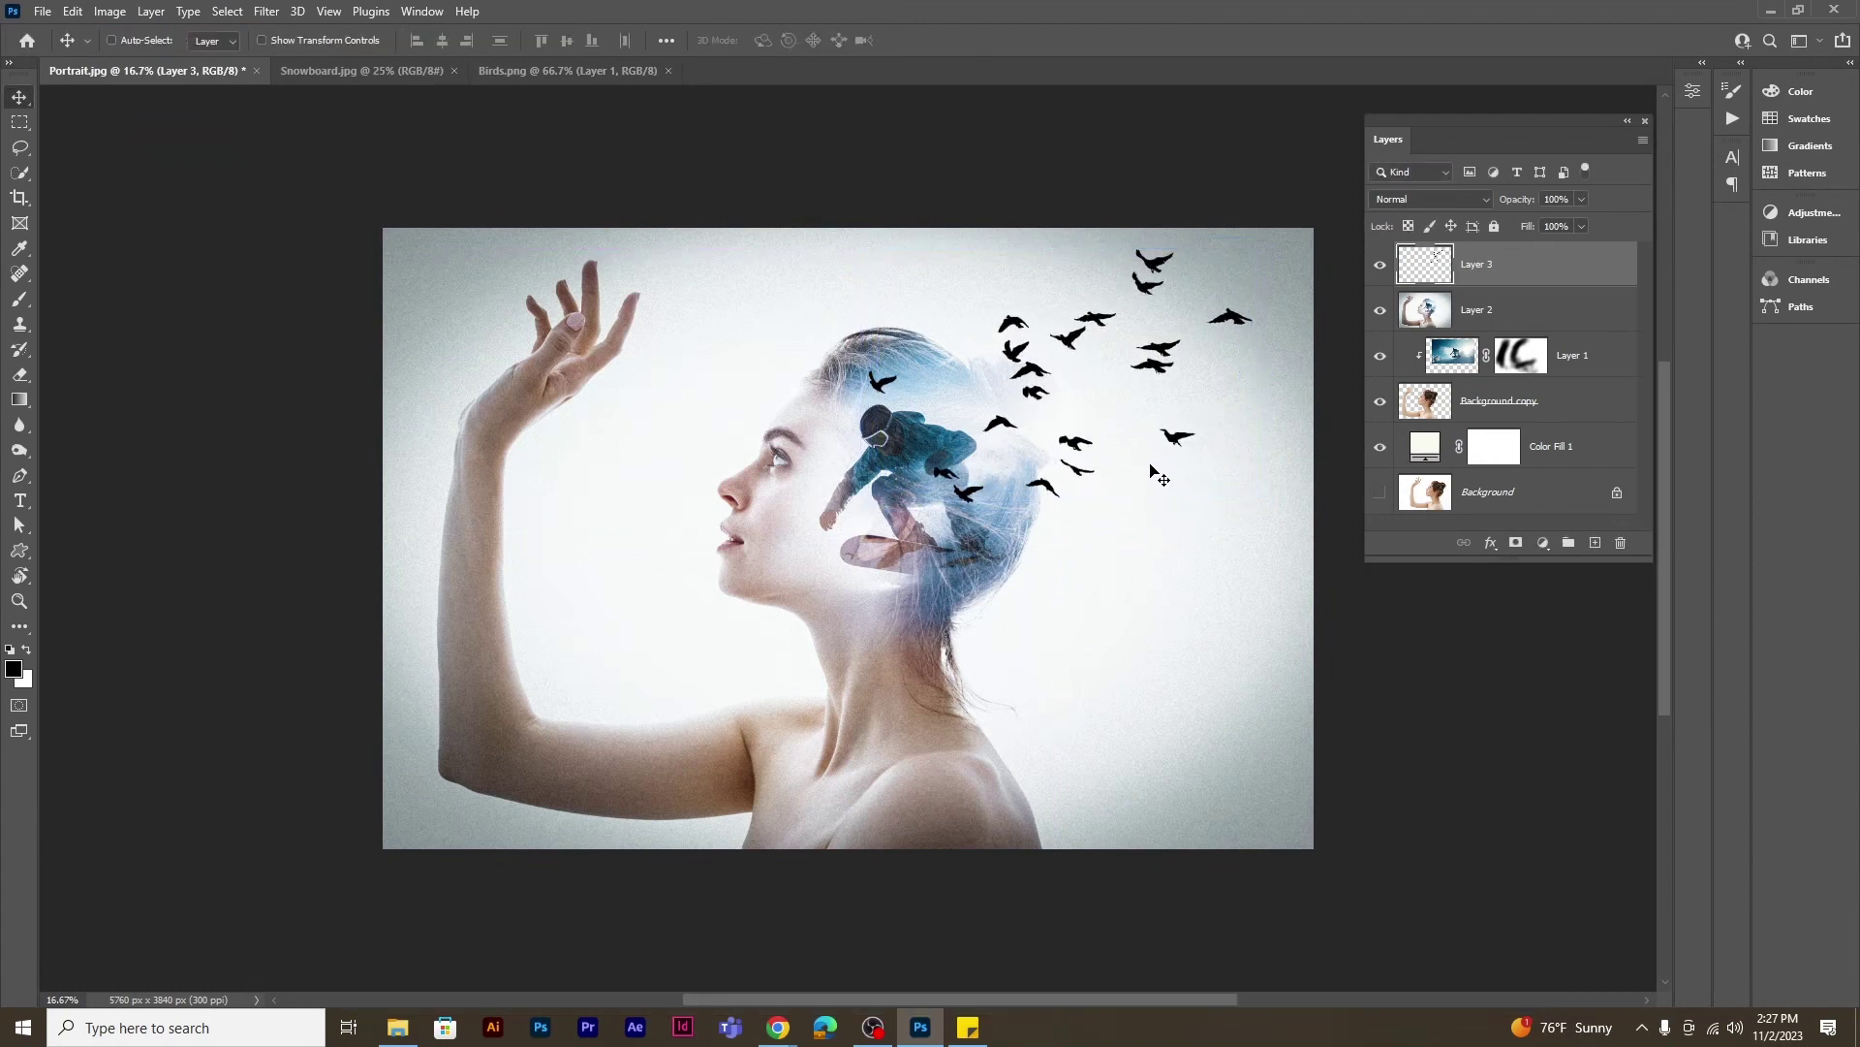
Add a layer mask to Layer 3 and set up a Hard Round brush at 100% flow
{"action": "left_click", "coordinate": [1514, 545]}
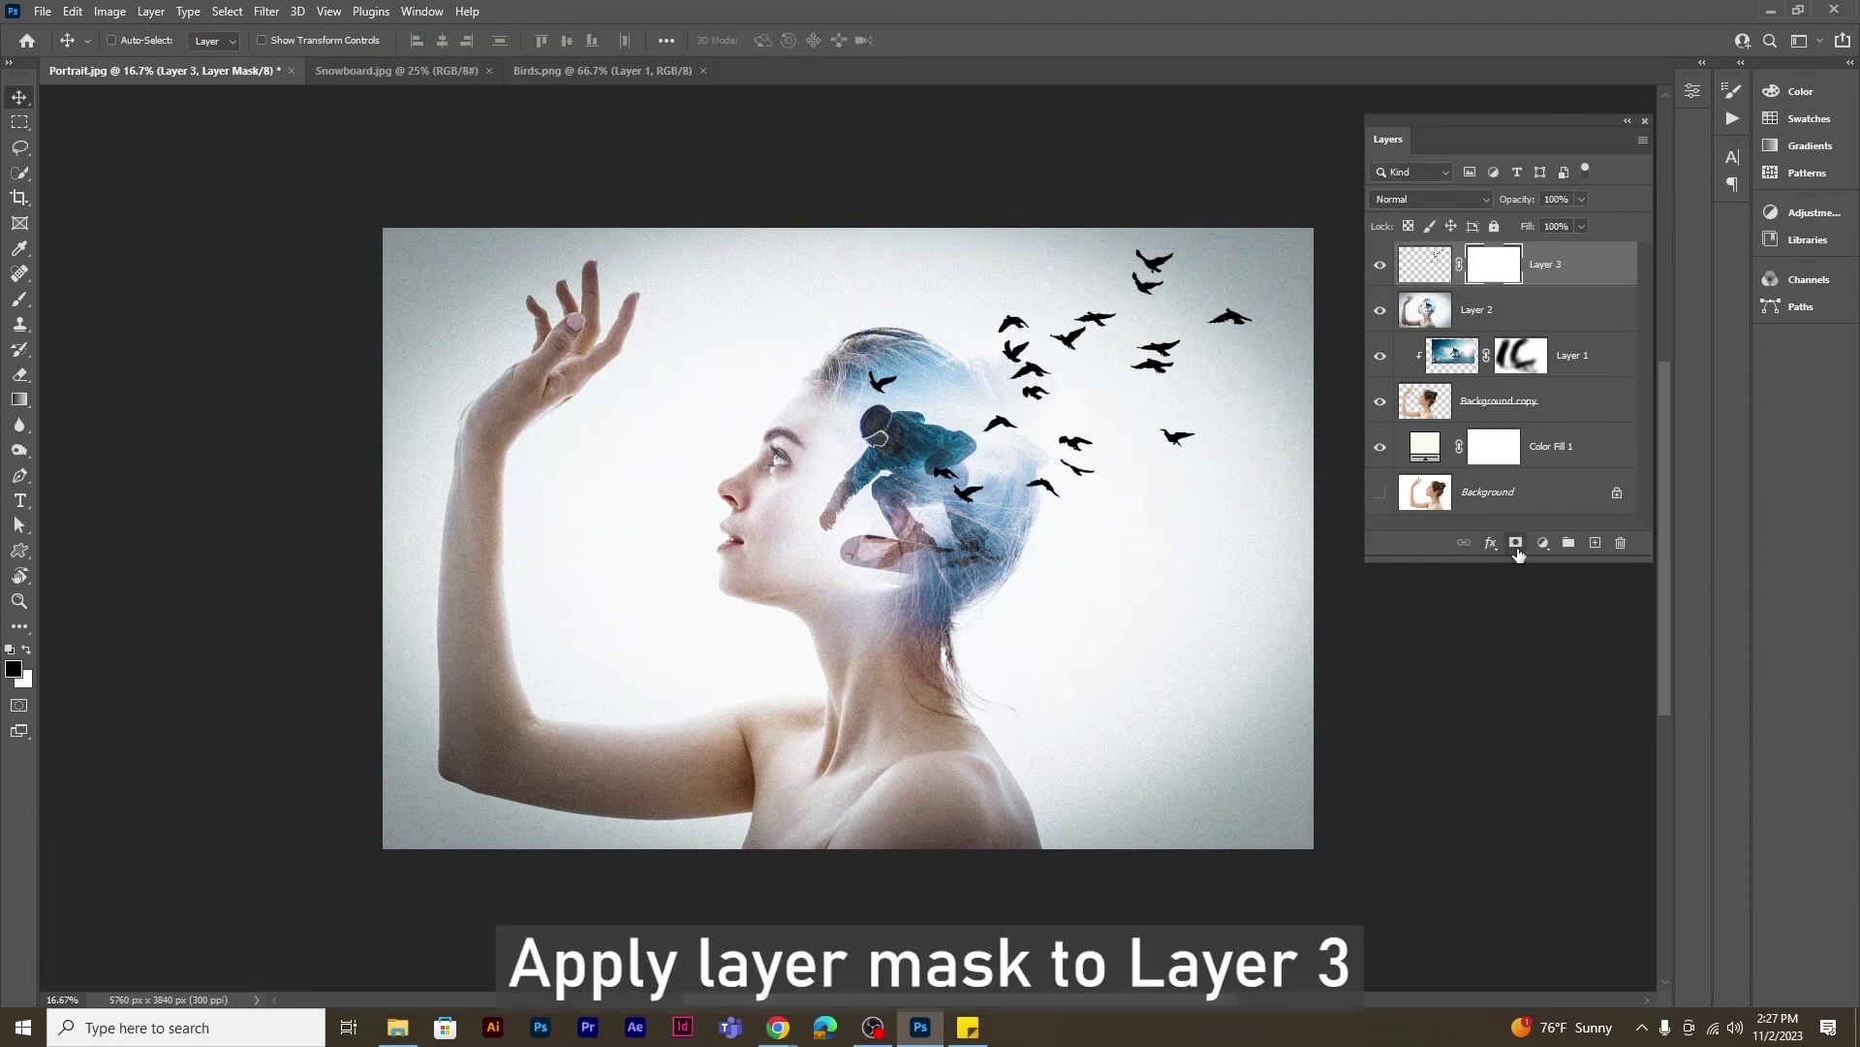
{"action": "left_click", "coordinate": [23, 299]}
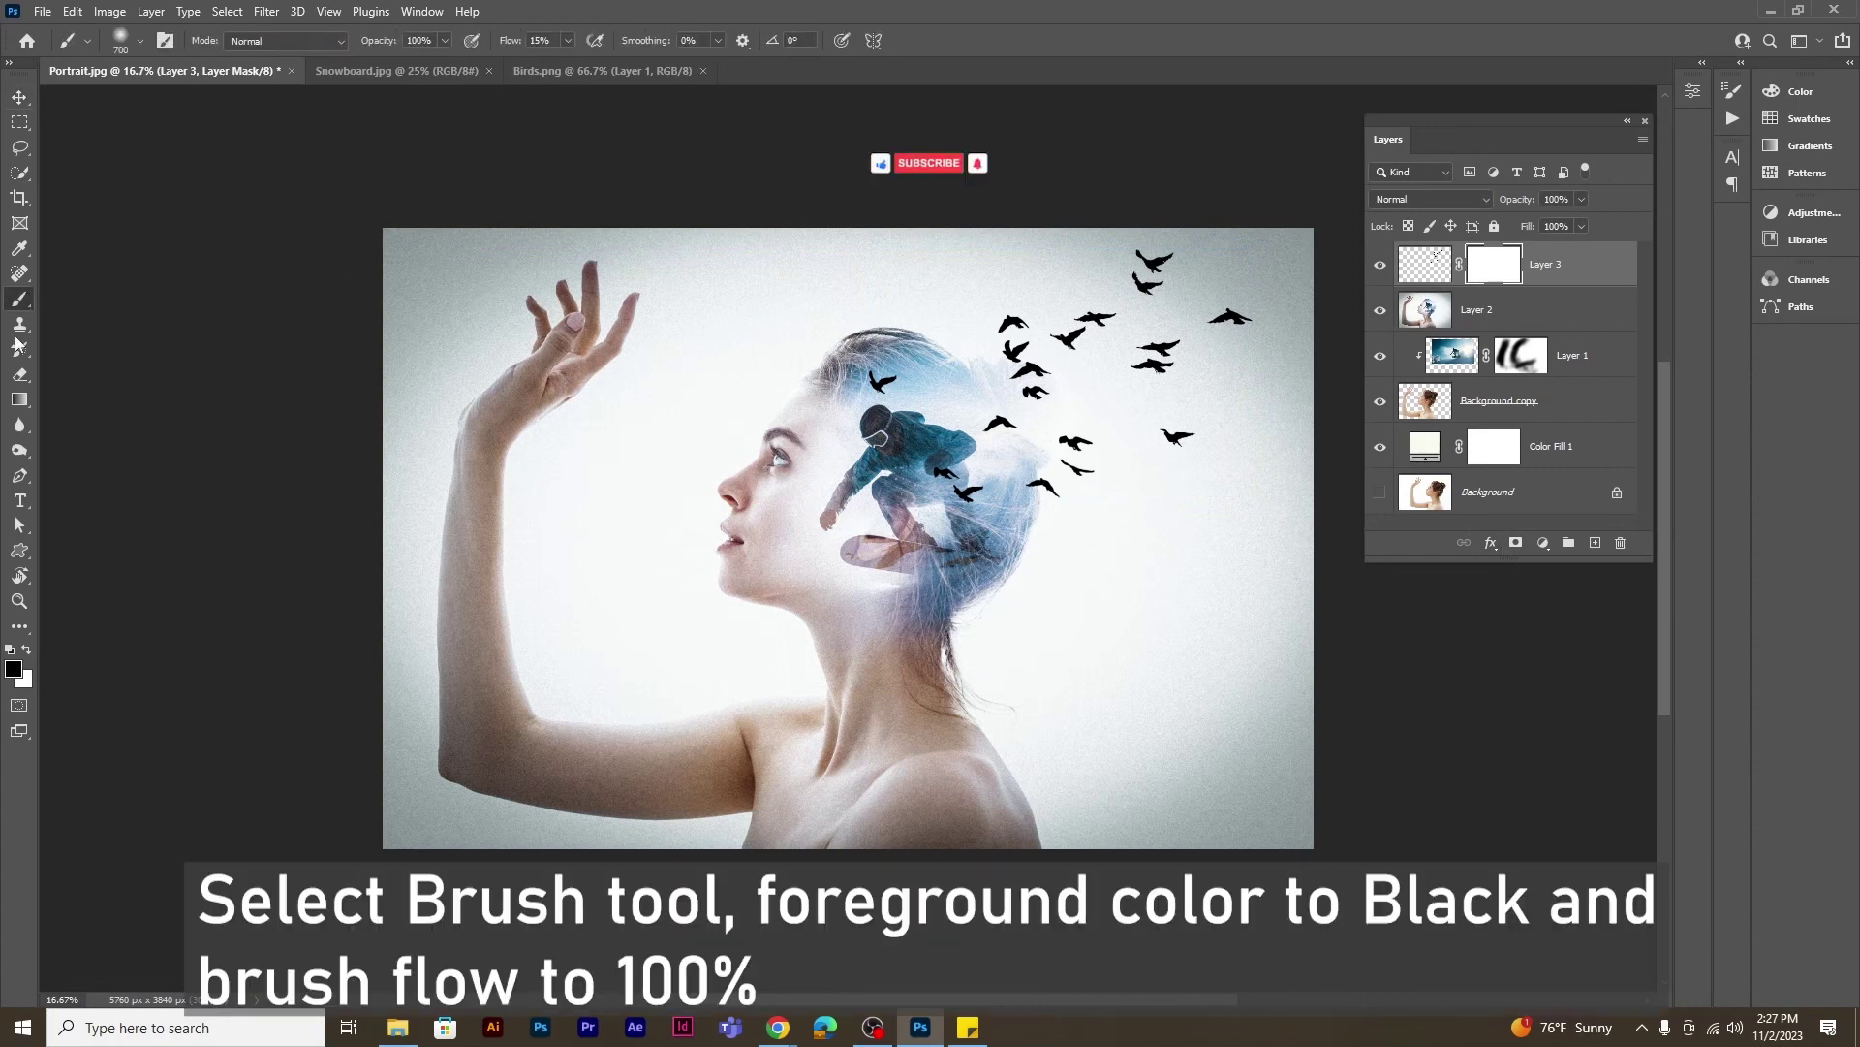
{"action": "left_click_drag", "start_coordinate": [566, 46], "coordinate": [676, 78]}
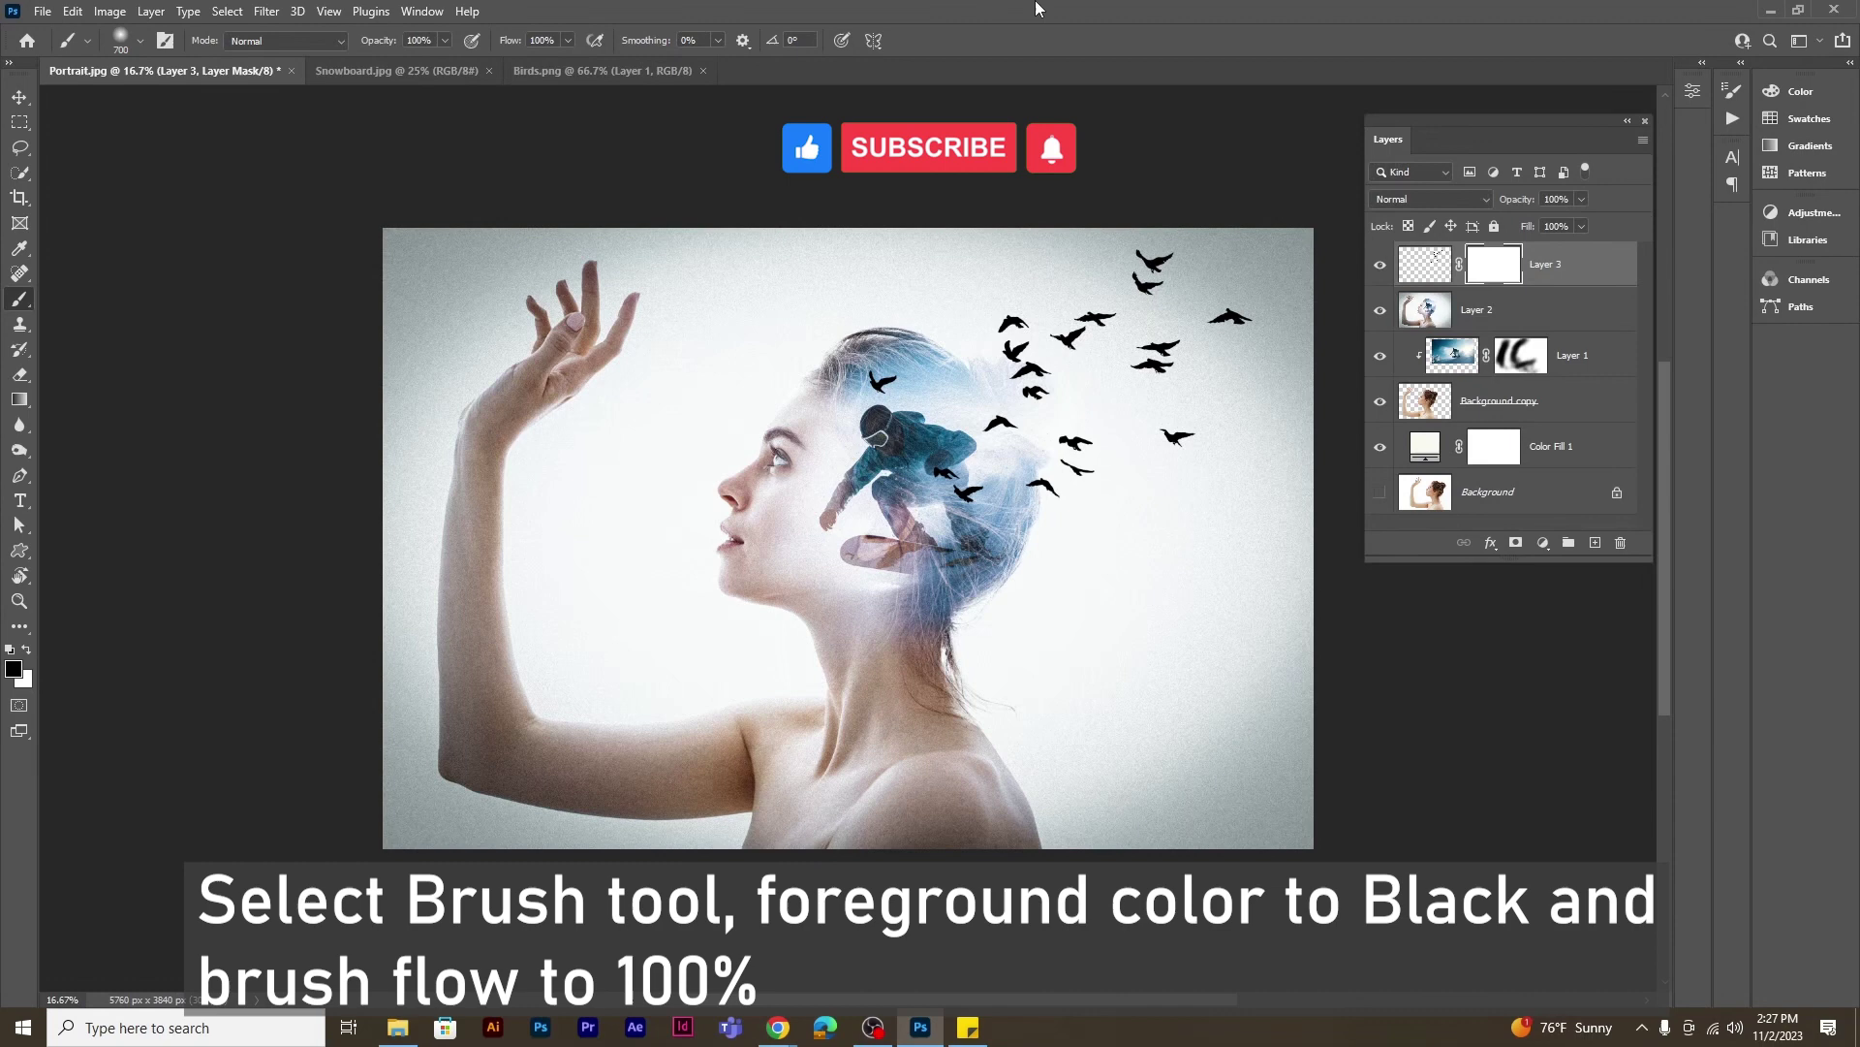
{"action": "right_click", "coordinate": [930, 332]}
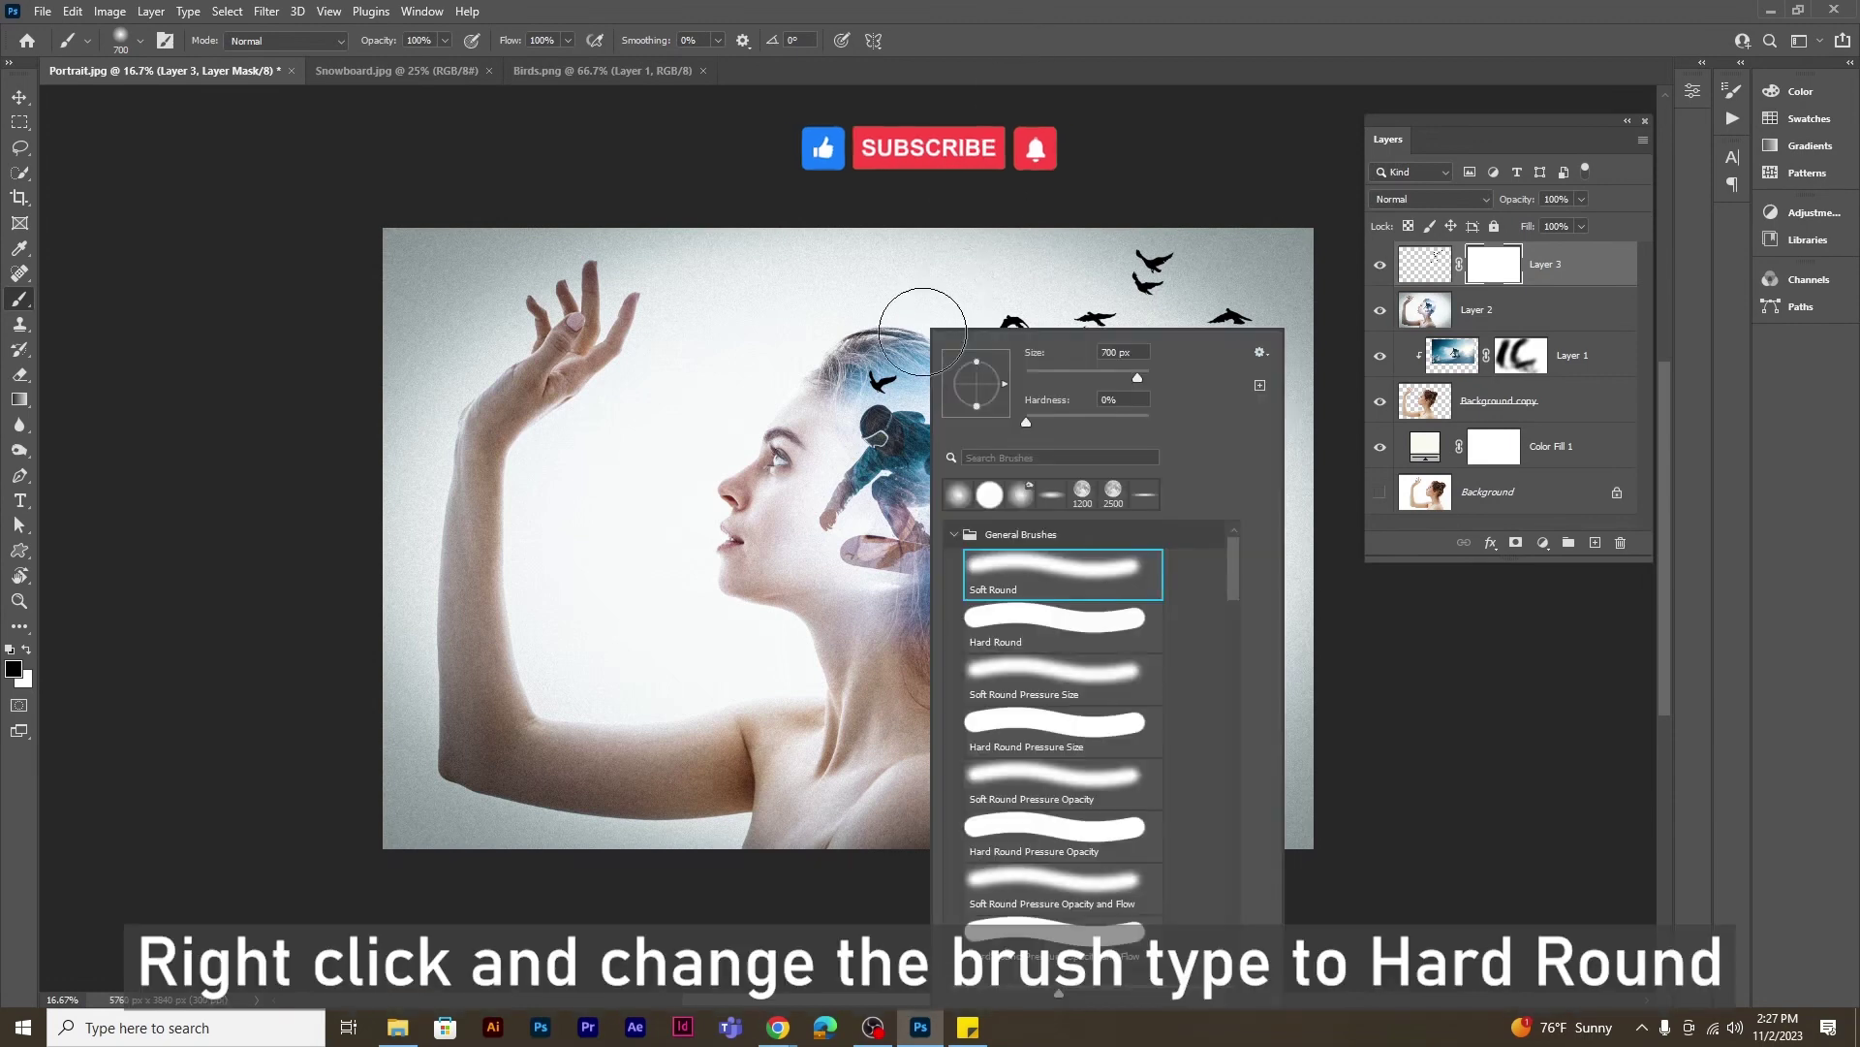
{"action": "left_click", "coordinate": [1038, 629]}
Shrink the brush to 250 px and mask out the small birds beside the snowboarder
{"action": "key", "text": "Return"}
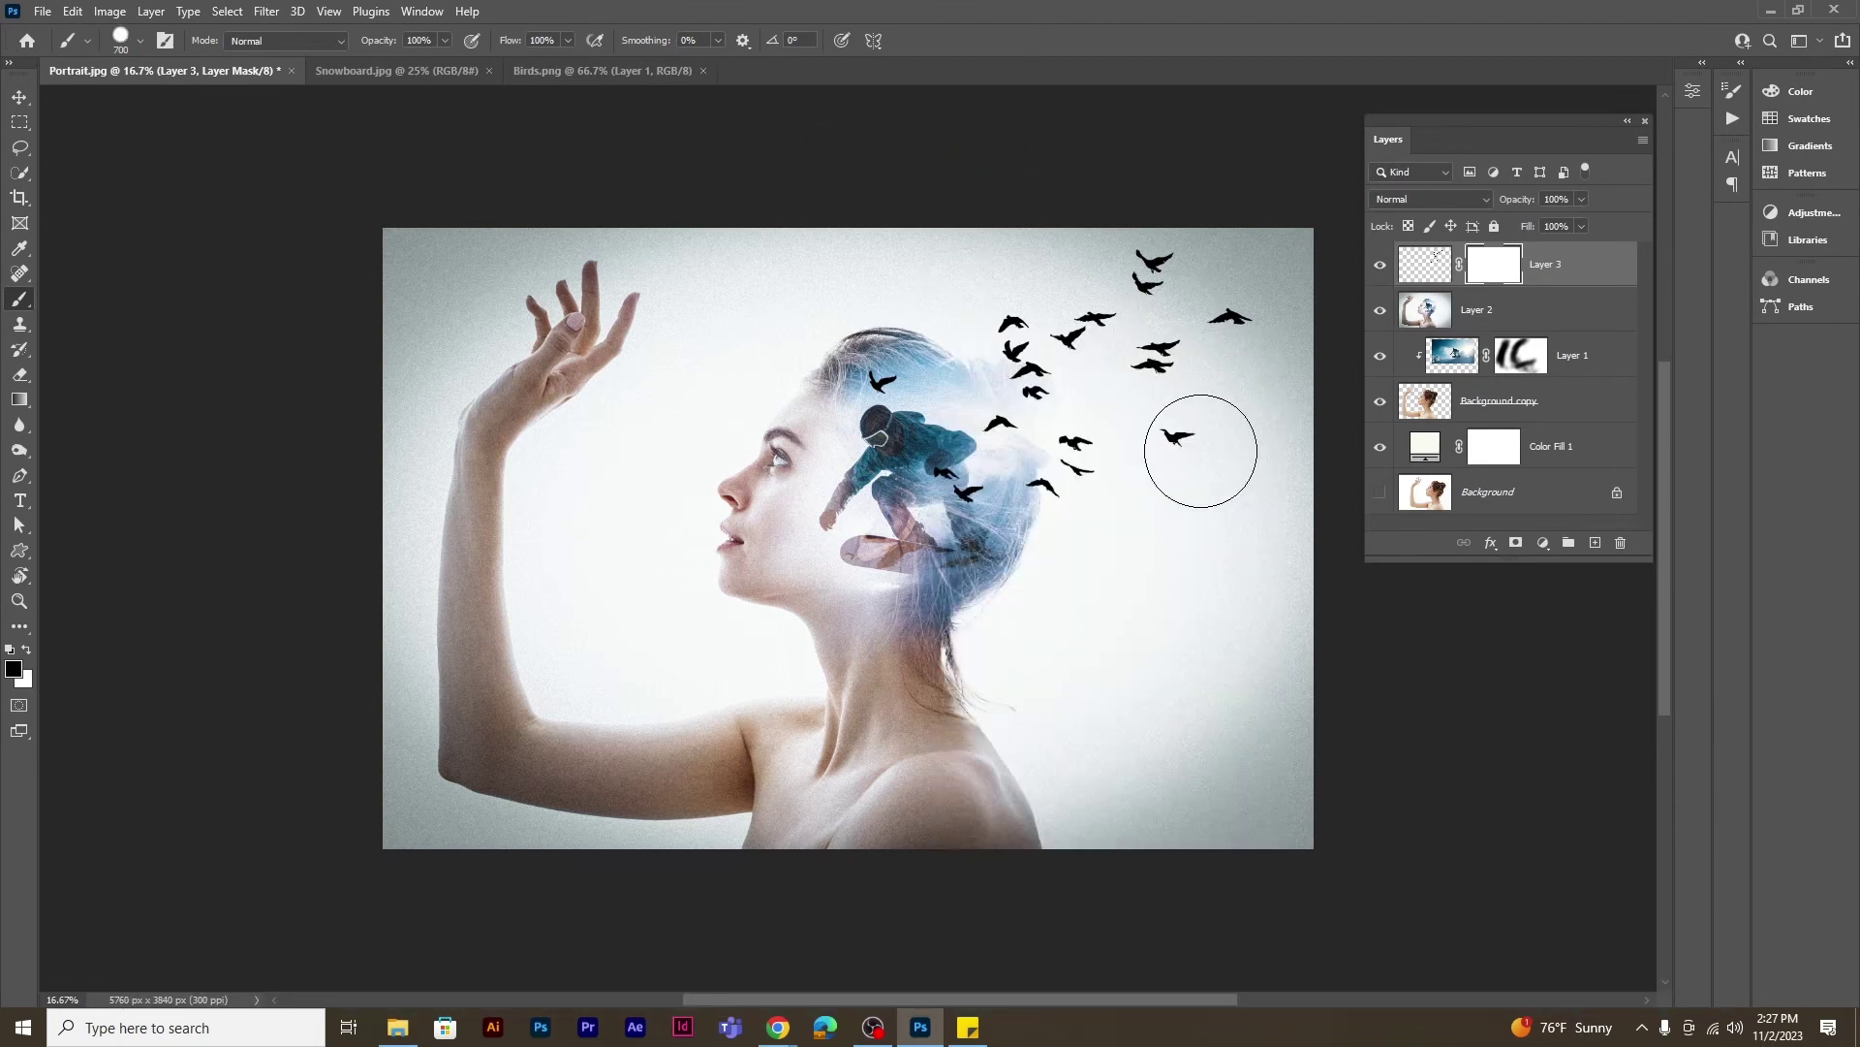
{"action": "key", "text": "bracketleft"}
{"action": "key", "text": "bracketleft"}
{"action": "key", "text": "bracketleft"}
{"action": "key", "text": "bracketleft"}
{"action": "key", "text": "bracketleft"}
{"action": "left_click_drag", "start_coordinate": [945, 491], "coordinate": [919, 436]}
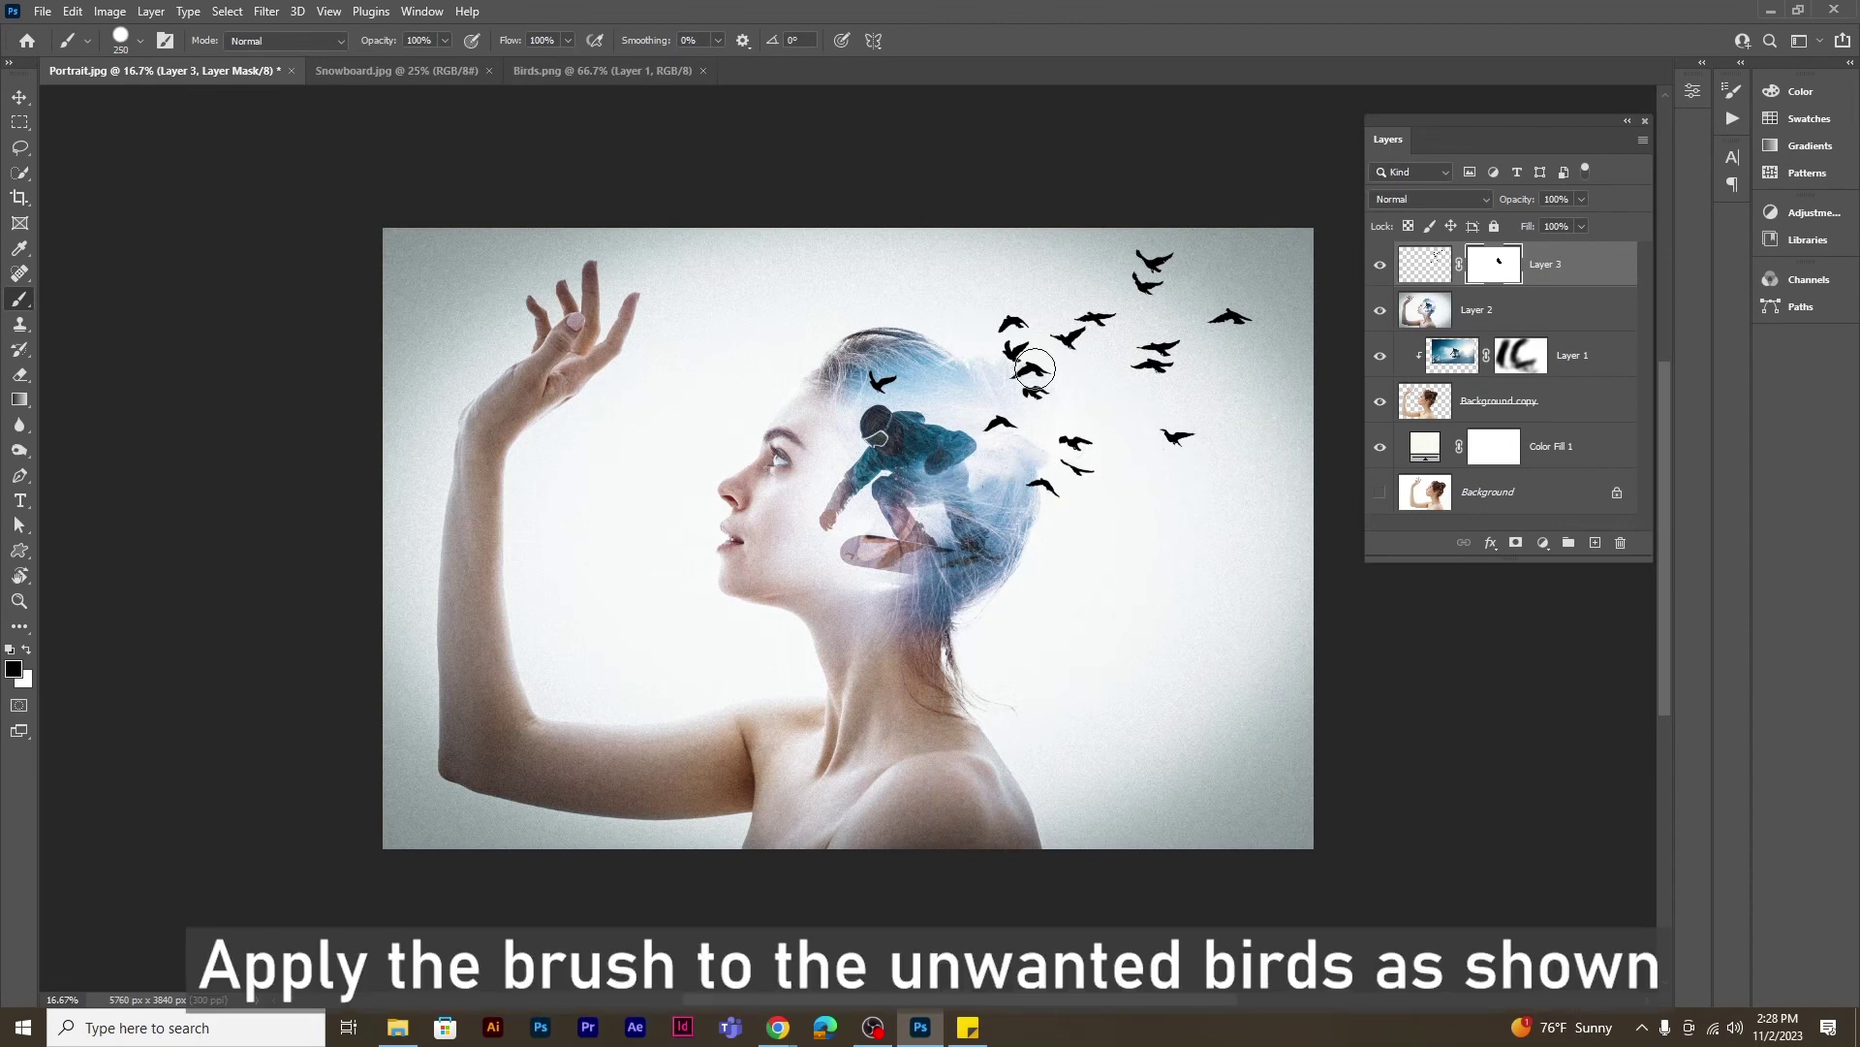